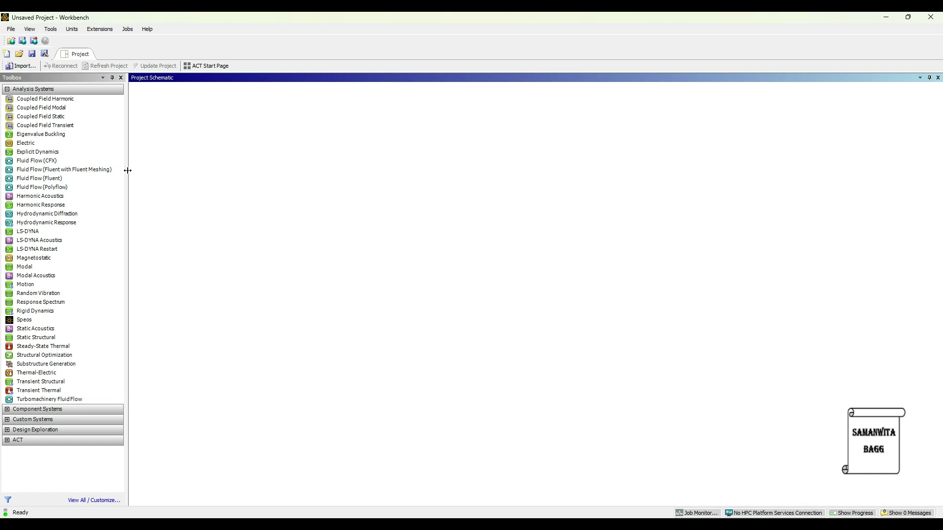
Add a Fluid Flow (Fluent) analysis system to the project and open its geometry in DesignModeler
double_click(81, 183)
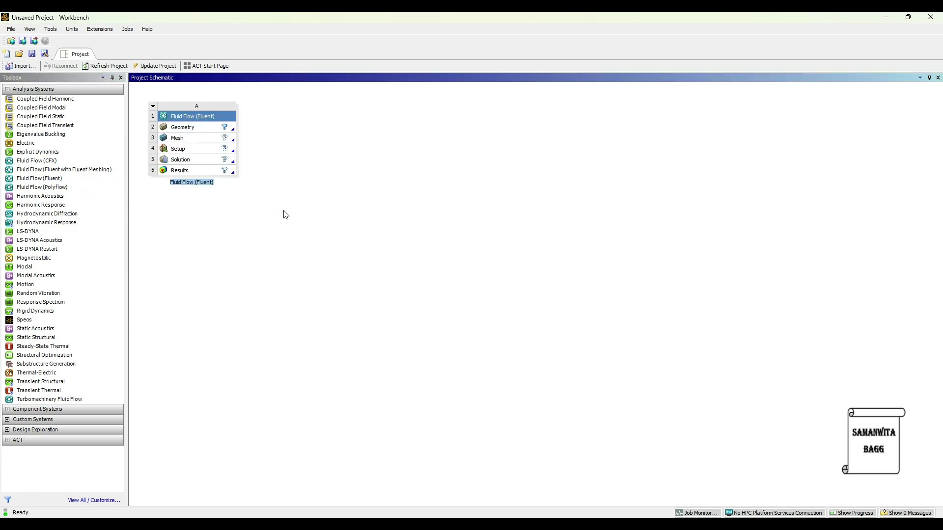
right_click(202, 130)
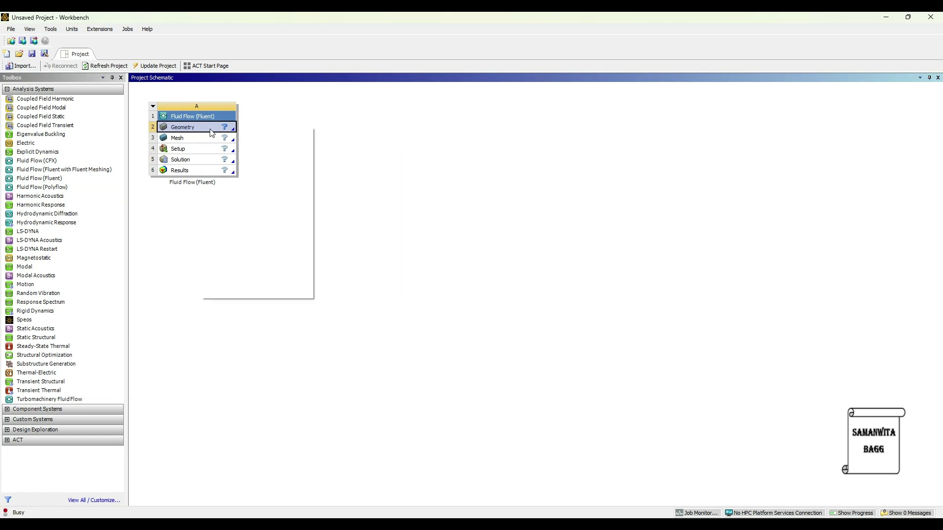
click(243, 155)
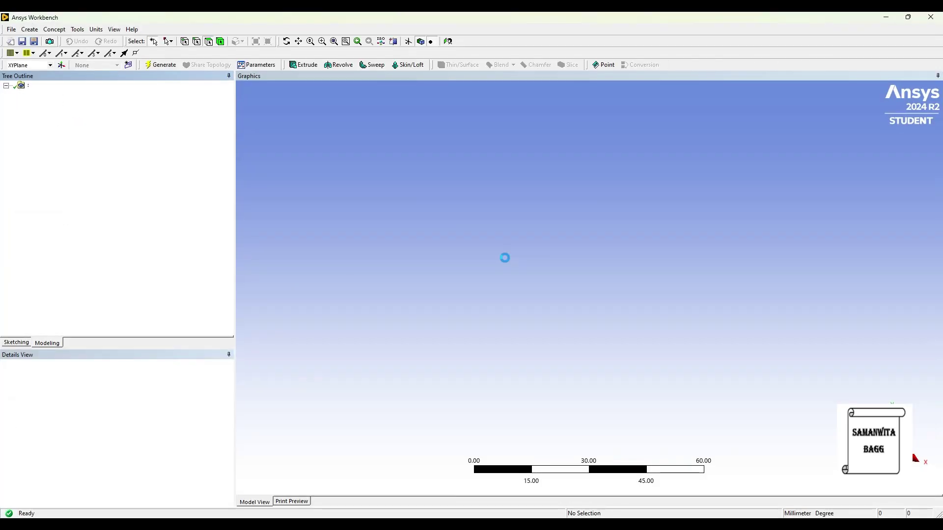
Set the units to millimetres and sketch a circle about 52 mm in diameter centred on the XY plane's origin
click(97, 31)
click(108, 62)
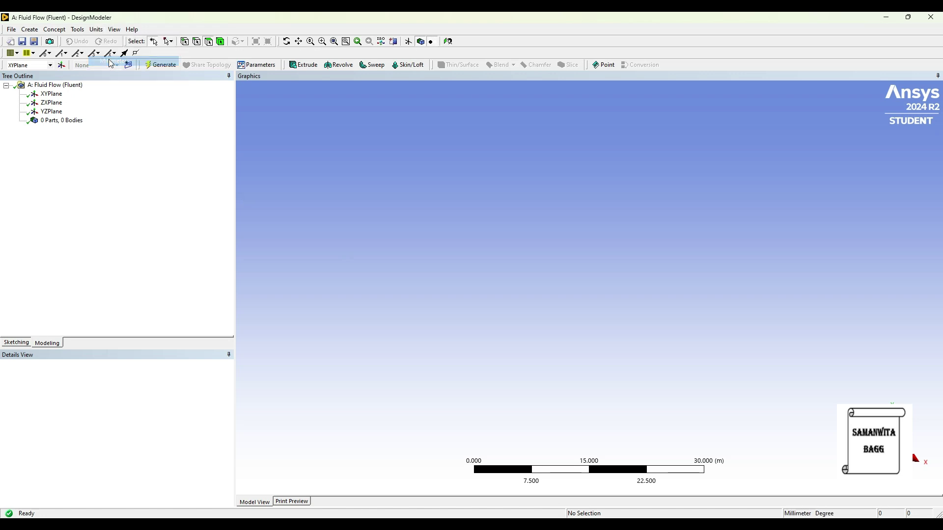
click(58, 95)
click(448, 41)
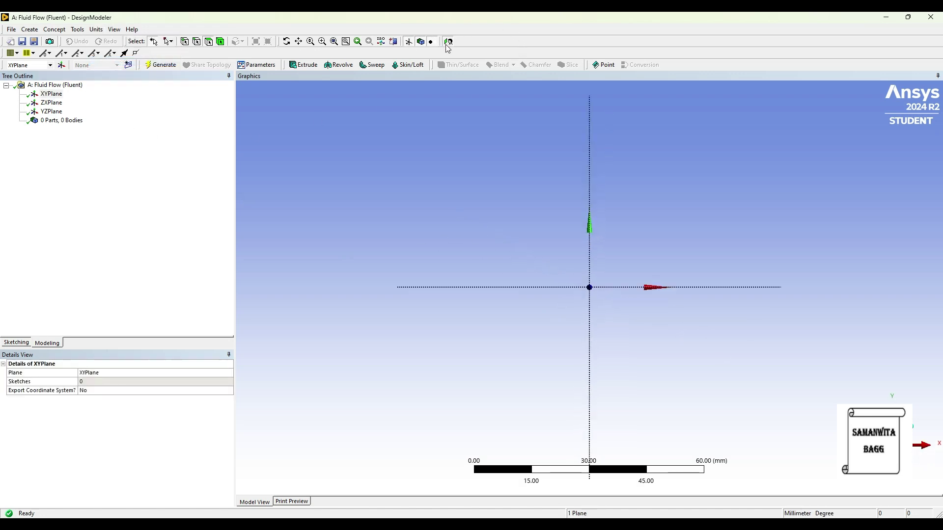
click(15, 344)
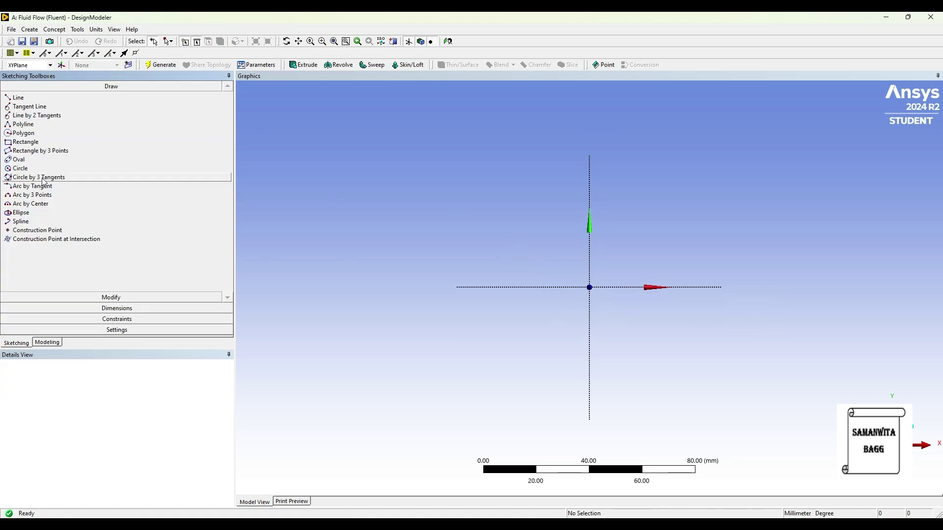
click(36, 169)
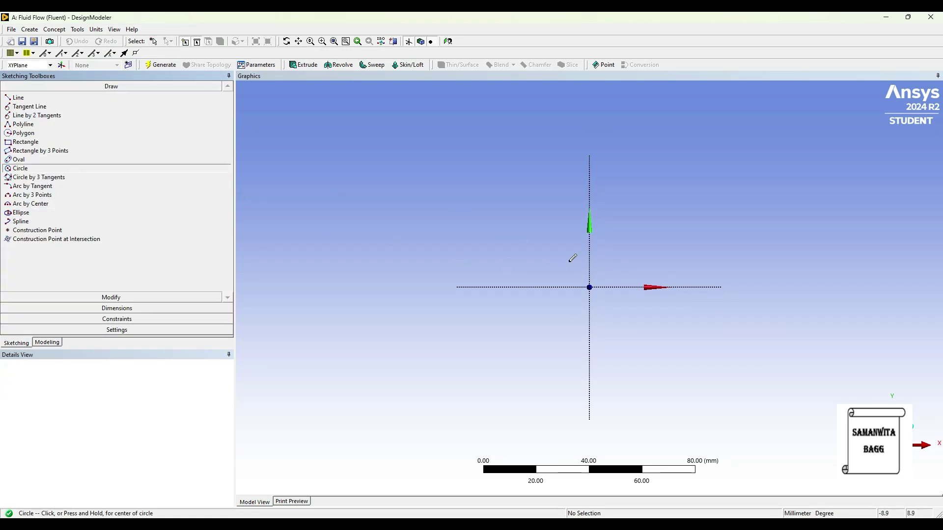
click(590, 288)
click(638, 336)
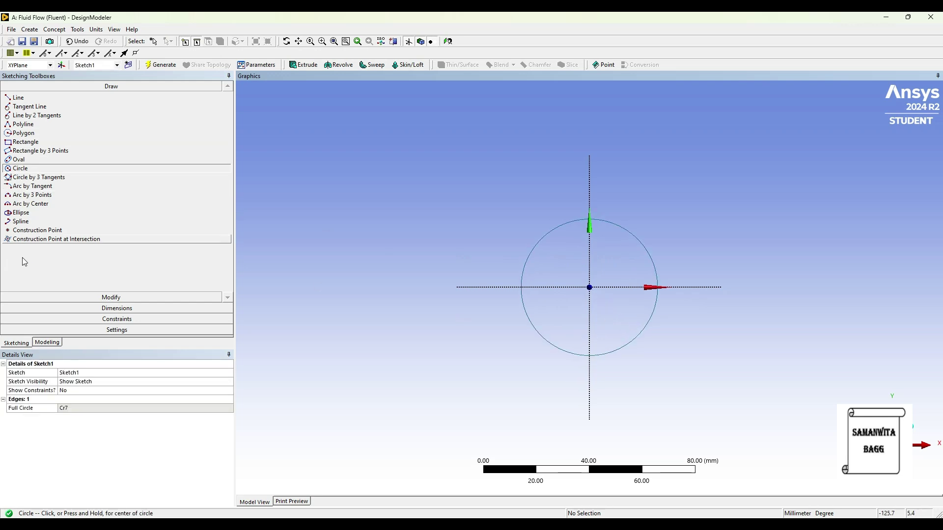
Dimension the circle's diameter and set it to 60 mm
click(113, 309)
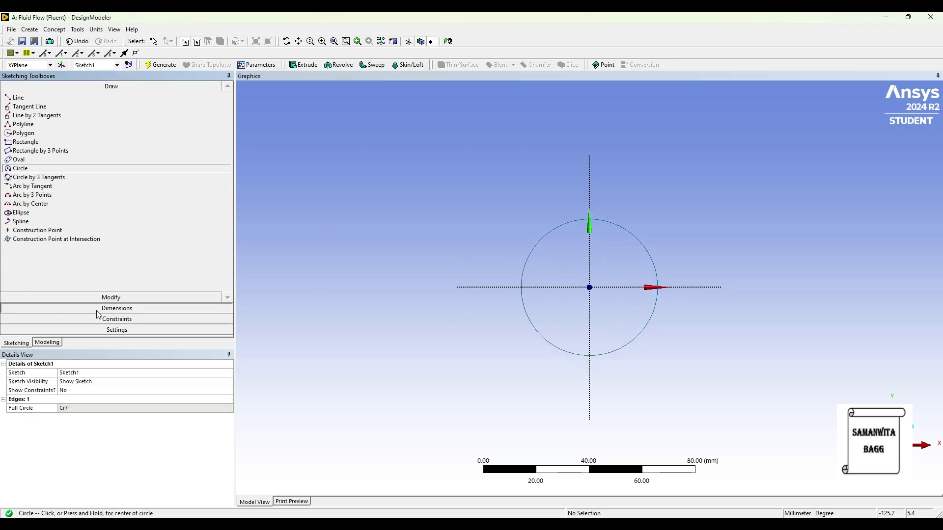
click(623, 224)
click(644, 212)
click(76, 410)
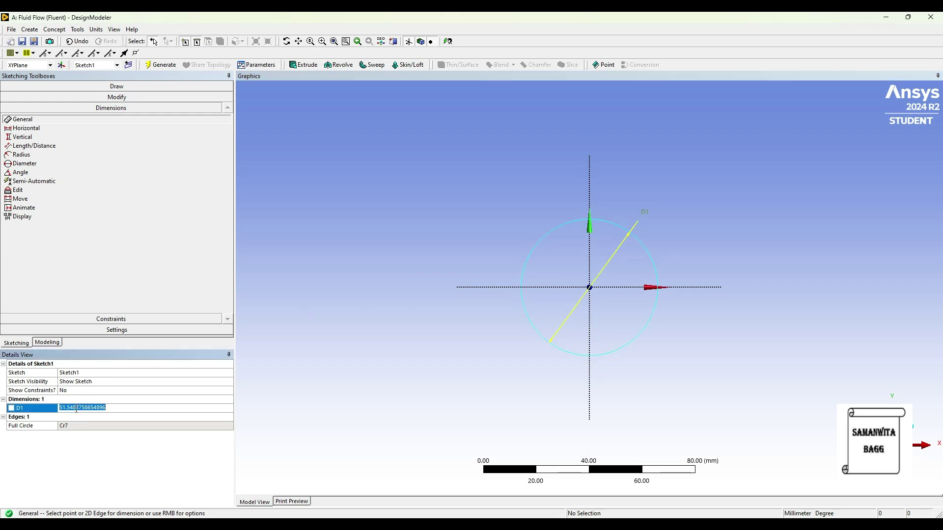
text(60)
key(Return)
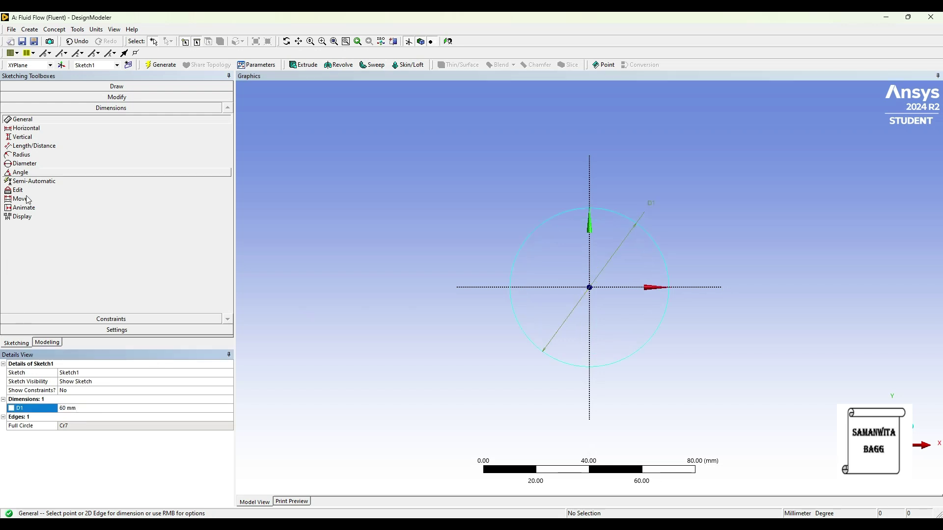
Extrude the 60 mm circle to a depth of 150 mm with the Add Material operation and generate the cylinder
click(48, 343)
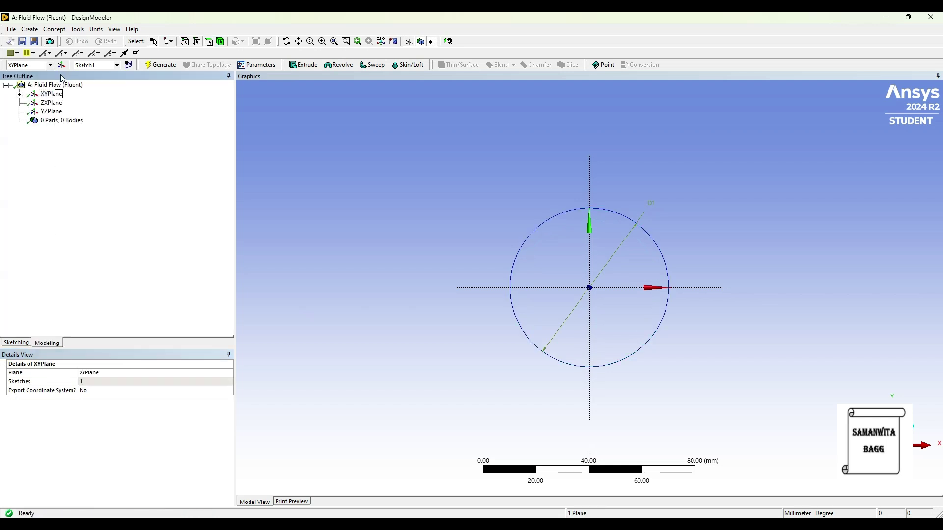
click(303, 64)
click(64, 103)
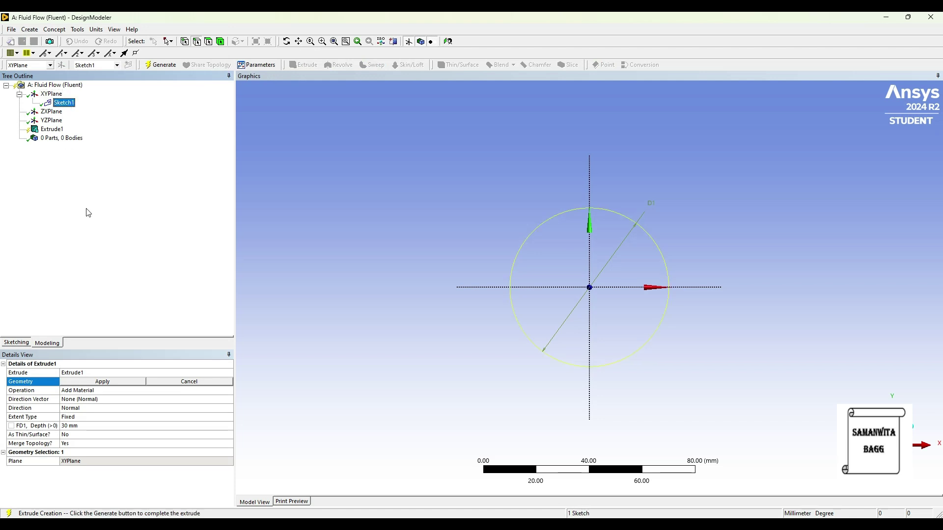
click(103, 382)
click(158, 393)
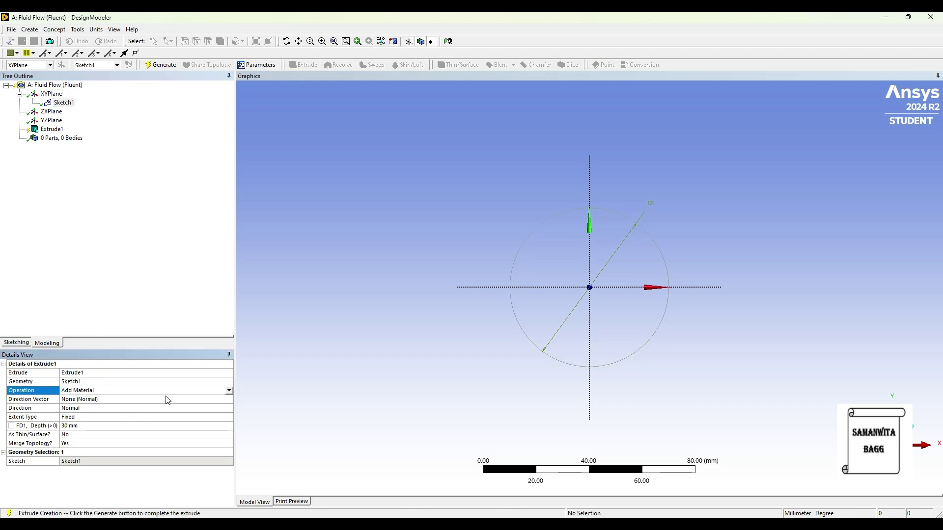
click(229, 391)
click(130, 400)
click(88, 426)
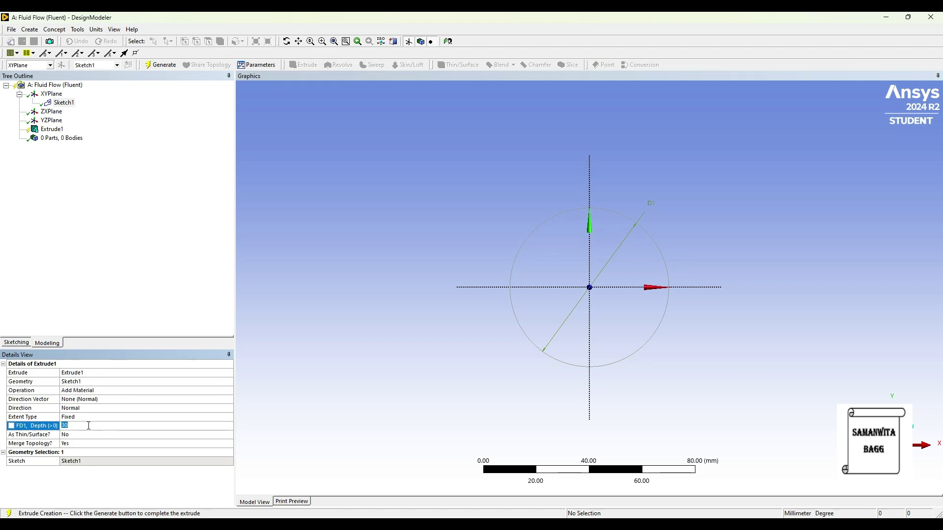
text(150)
key(Return)
click(161, 65)
middle_drag(517, 263, 621, 276)
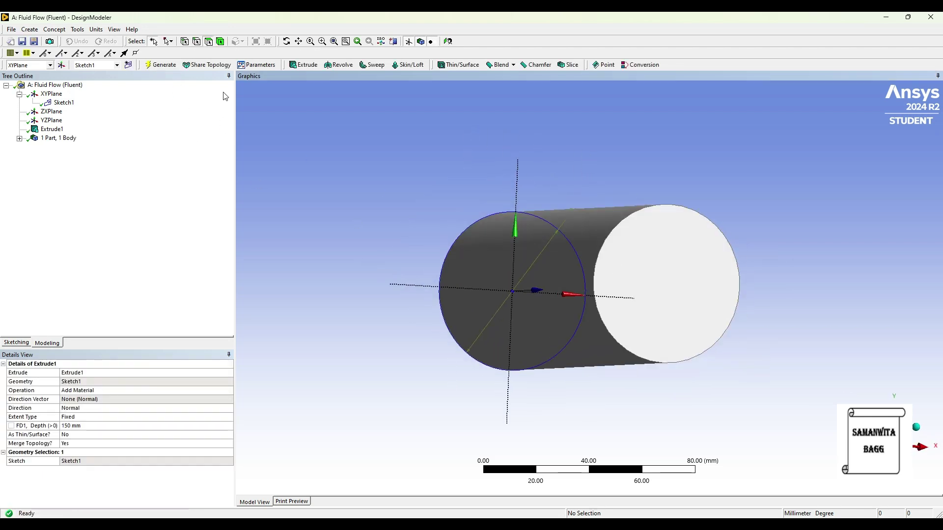
Create a plane from the cylinder's far end face and generate it
click(221, 42)
click(658, 264)
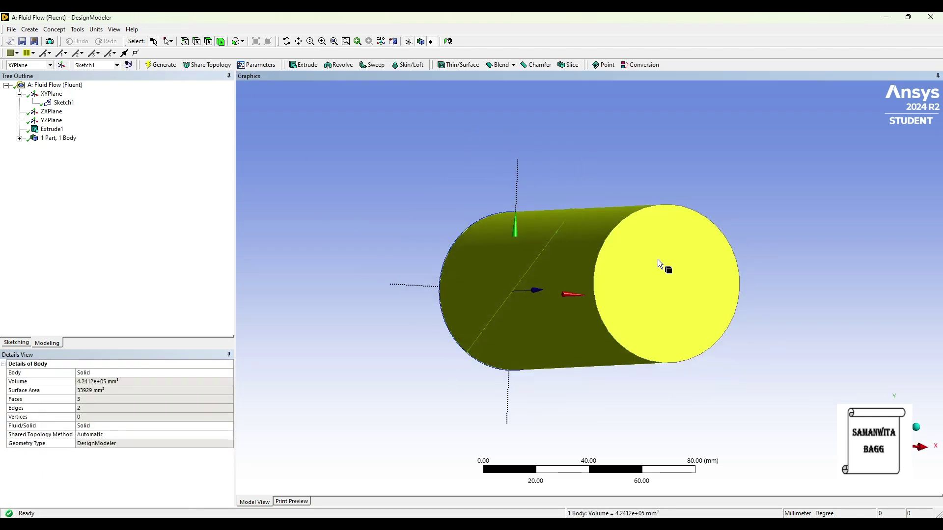
click(197, 41)
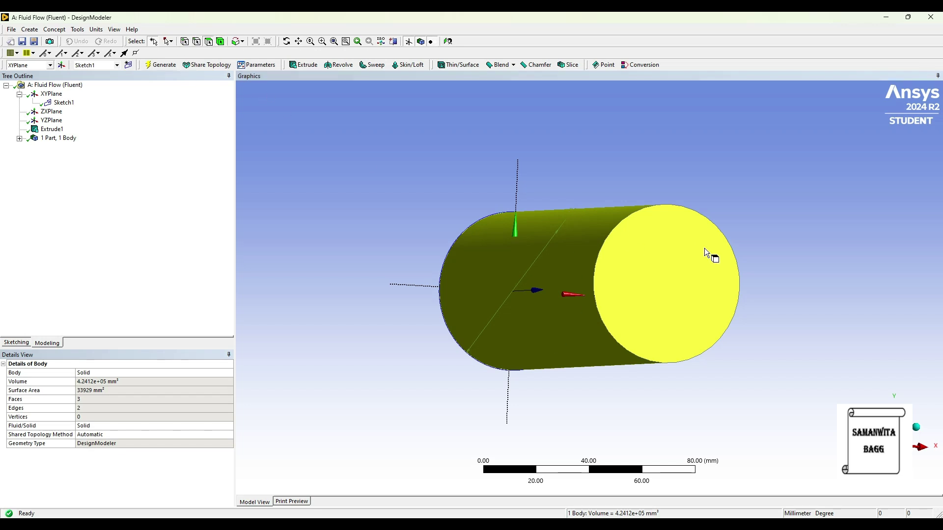
click(685, 248)
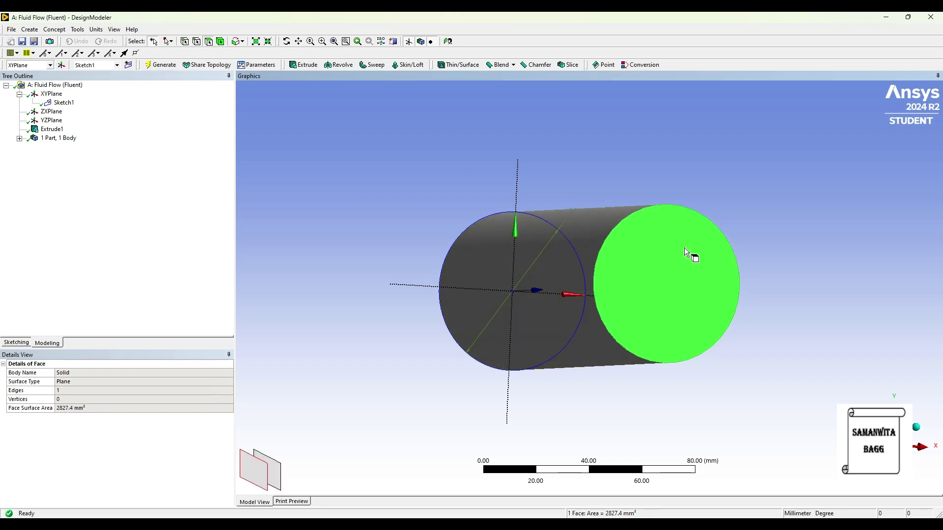
click(61, 65)
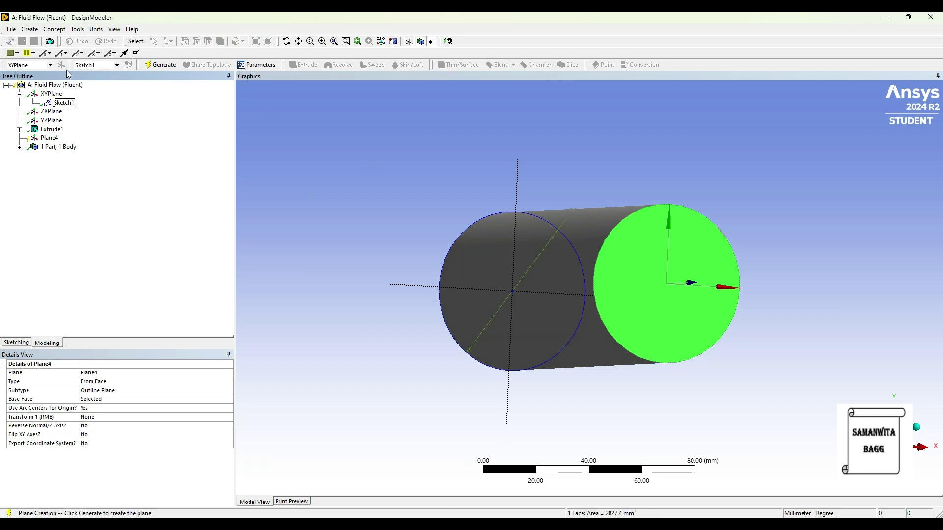
click(160, 65)
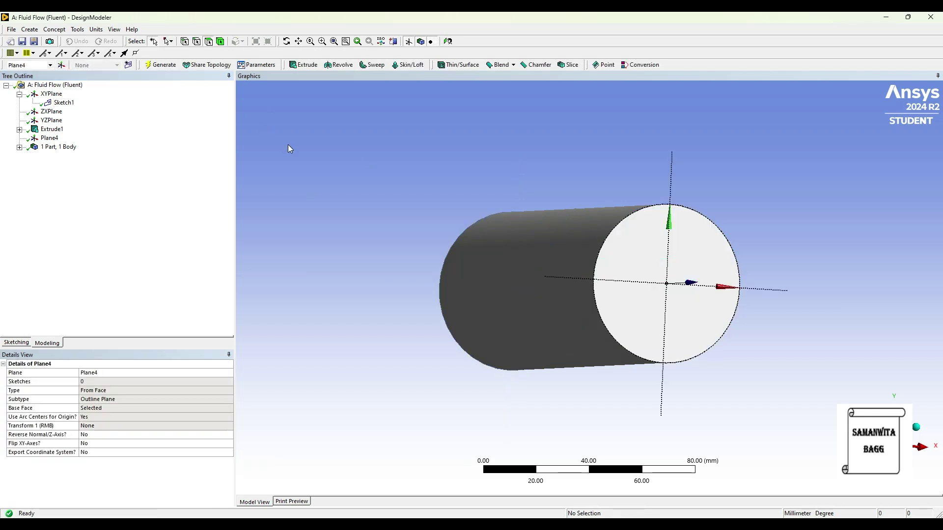
Sketch a circle about 83 mm in diameter on the new end-face plane, centred on its origin
click(448, 42)
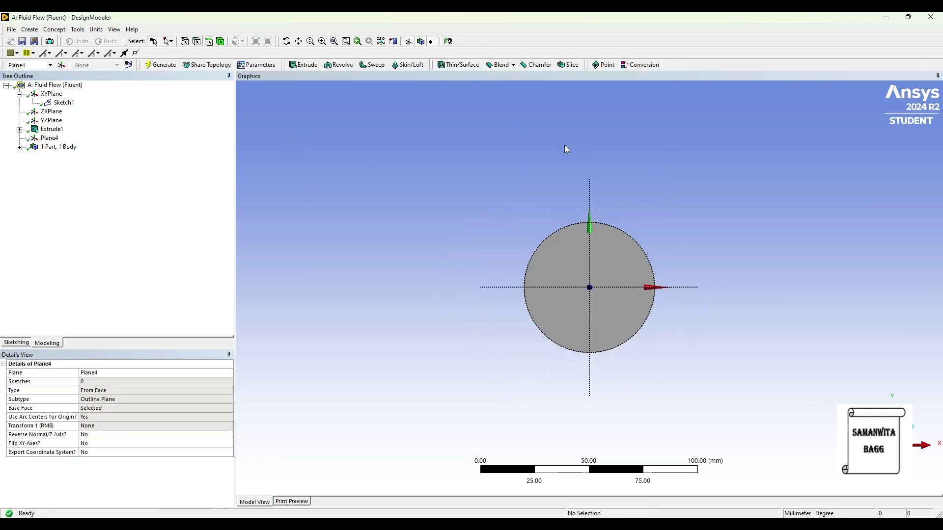
click(15, 342)
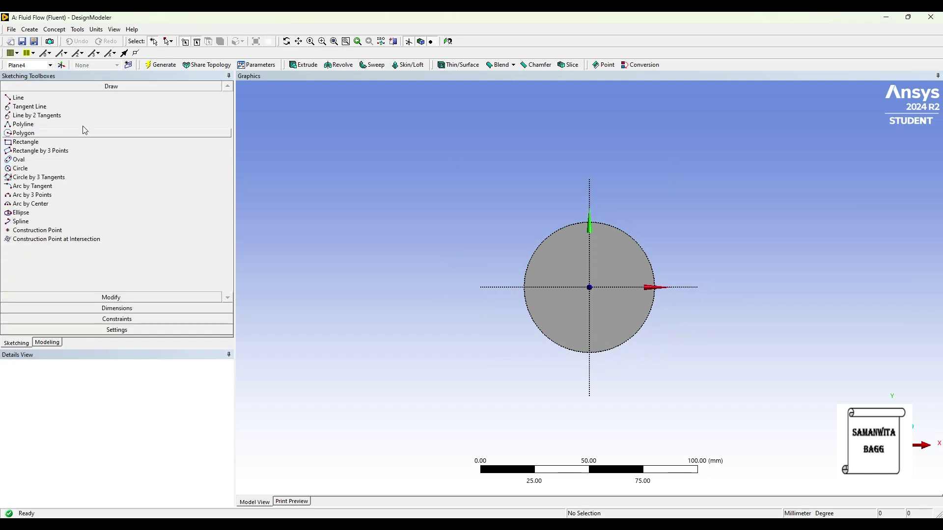
click(33, 169)
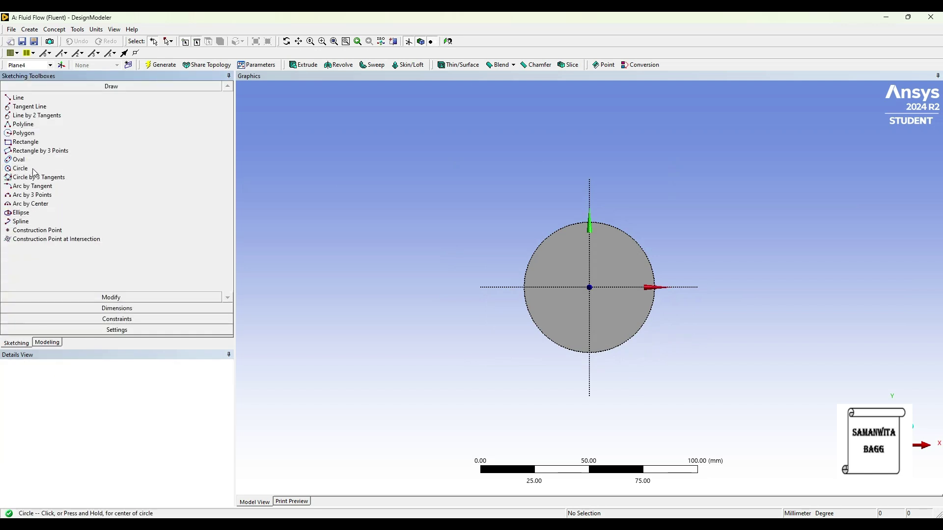
click(590, 288)
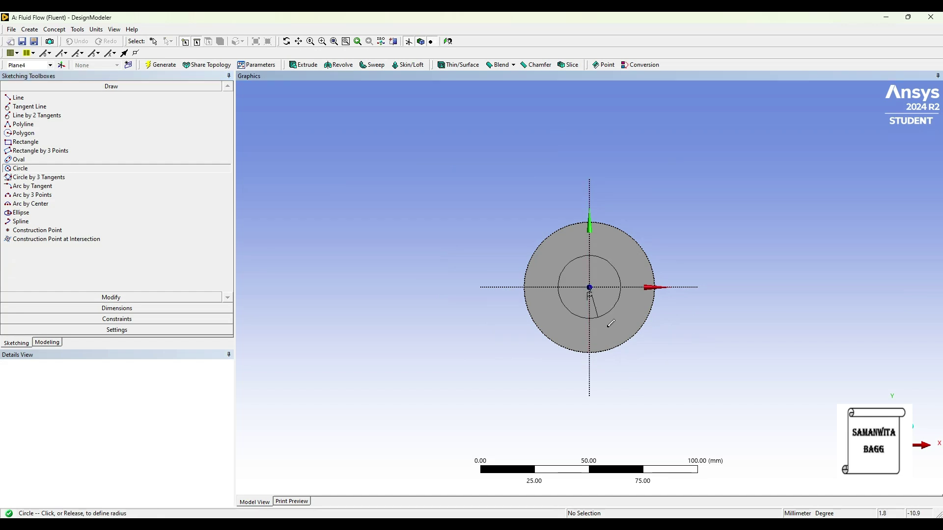
click(647, 353)
Dimension the diameter of the circle on the end-face plane and set it to 80 mm
click(146, 309)
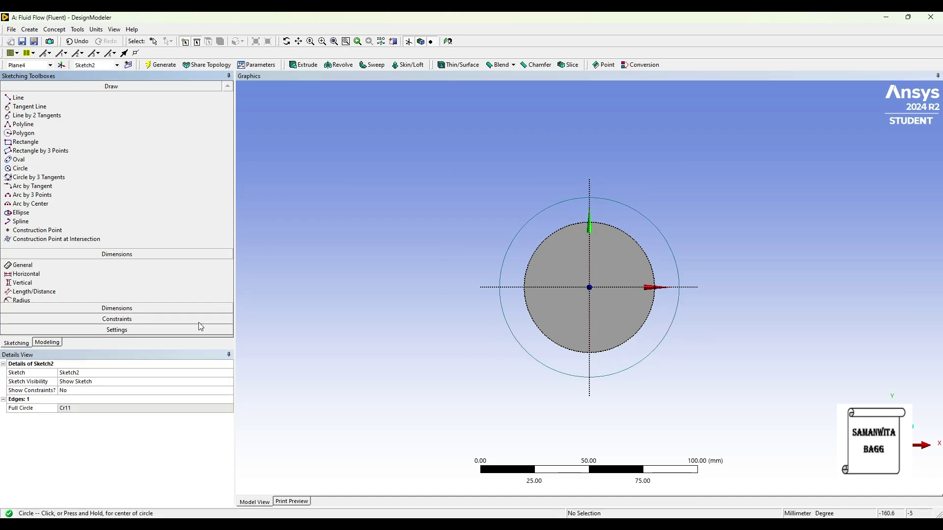
click(665, 233)
click(701, 216)
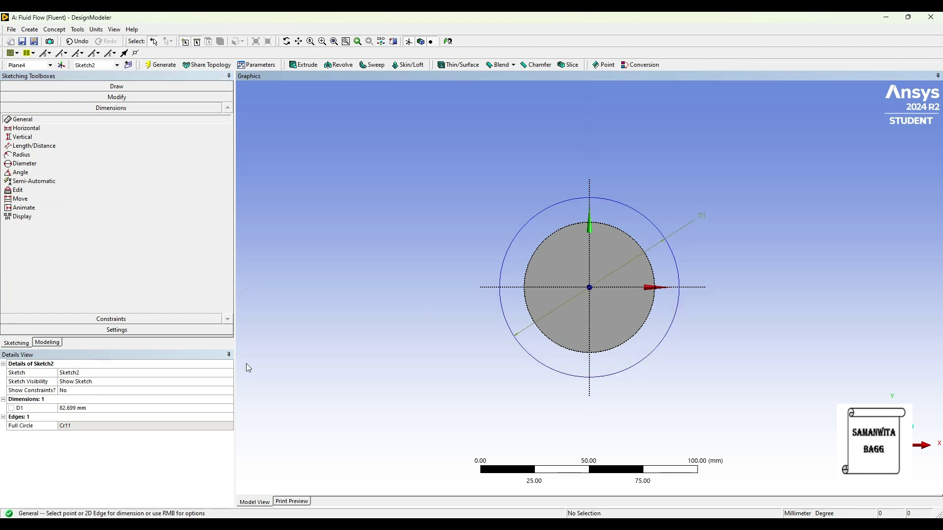
click(77, 408)
text(80)
key(Return)
Extrude the 80 mm circle away from the first cylinder to a depth of 150 mm as Add Frozen and generate it
mouse_move(469, 344)
middle_down()
mouse_move(526, 337)
mouse_move(569, 314)
middle_up()
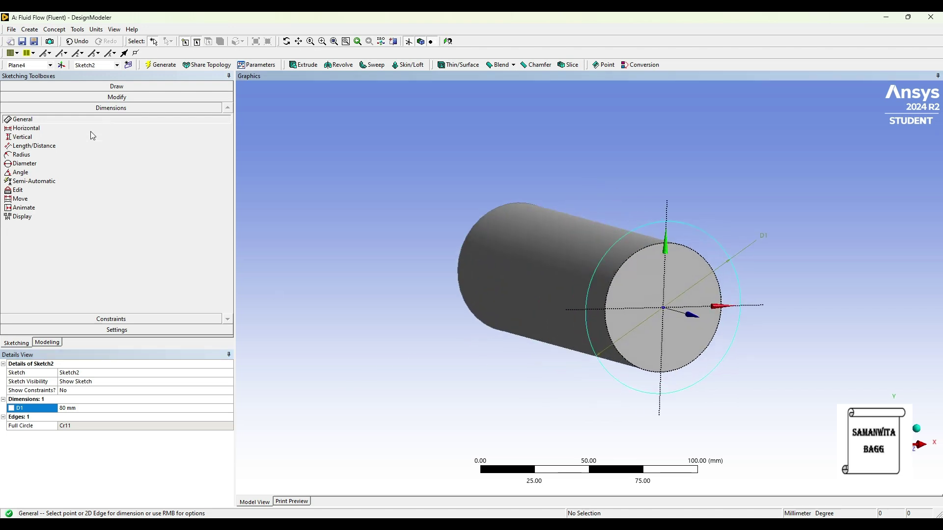
click(47, 342)
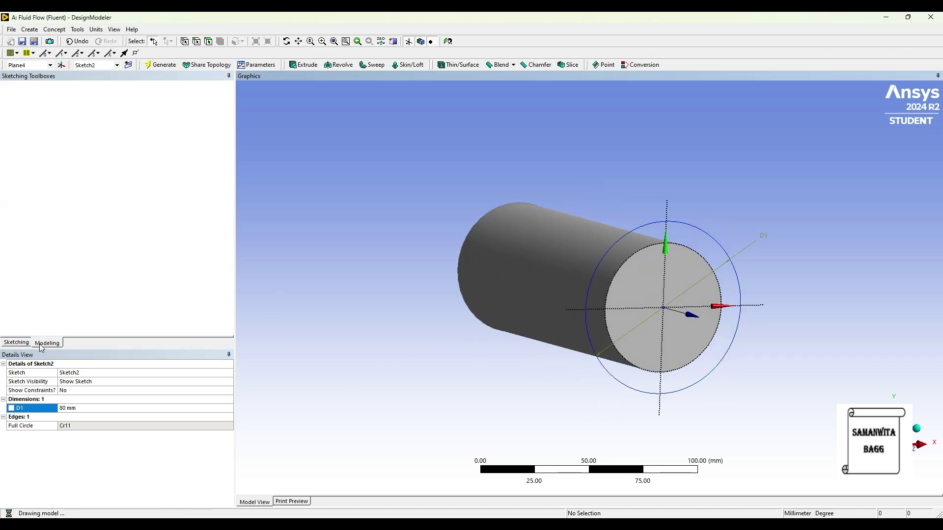
click(303, 66)
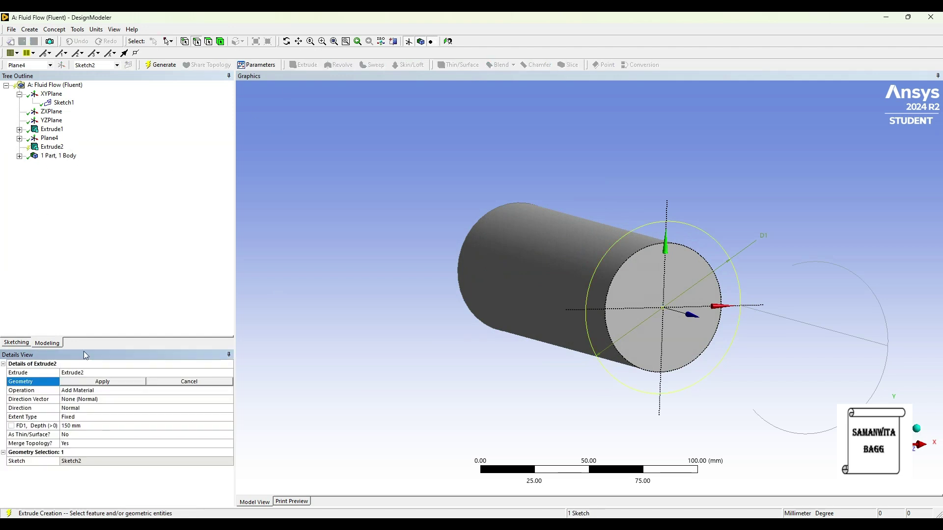
click(19, 138)
click(65, 148)
click(98, 382)
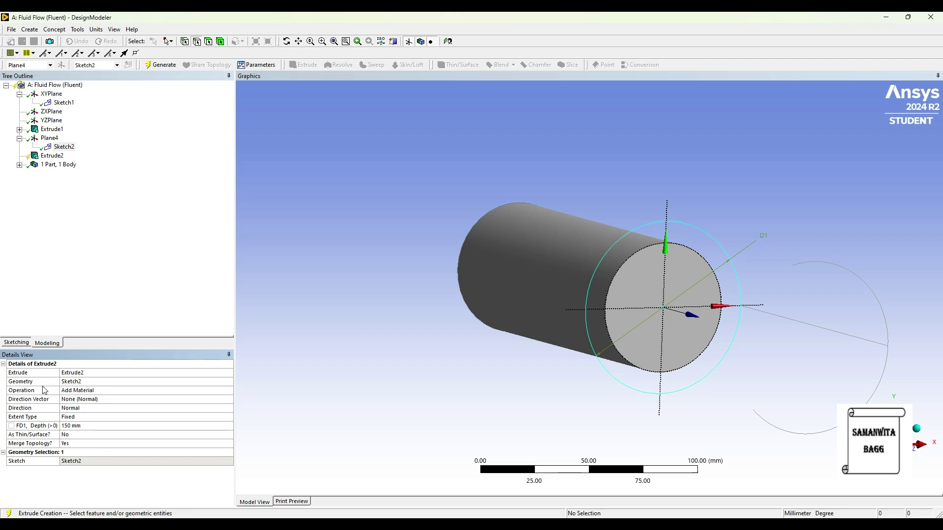
click(189, 391)
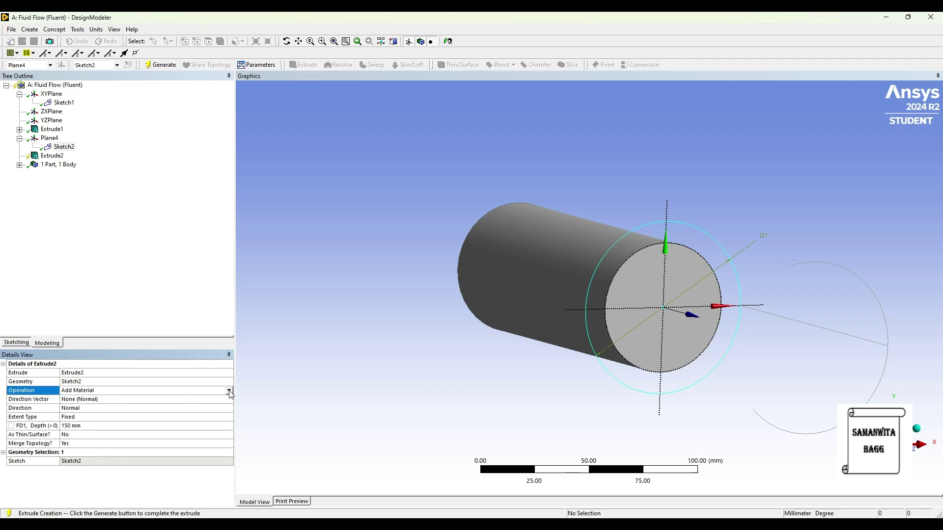
click(229, 391)
click(163, 398)
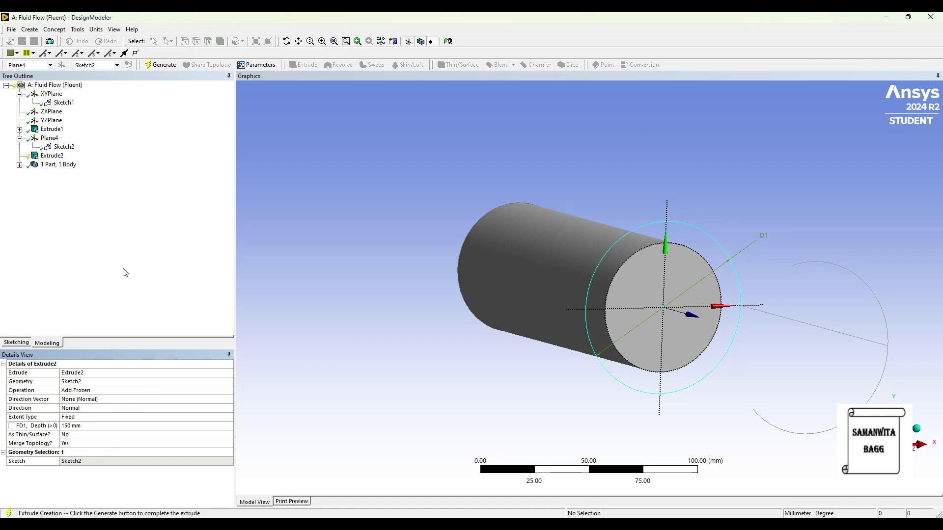
click(160, 65)
middle_drag(440, 284, 442, 307)
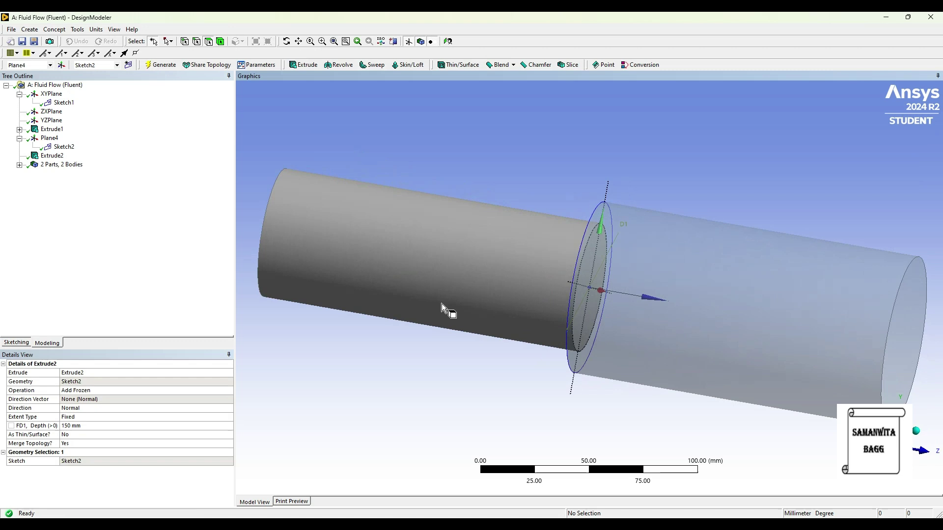
Change the operation of the first cylinder's extrusion to Add Frozen and regenerate the model
click(19, 130)
click(52, 130)
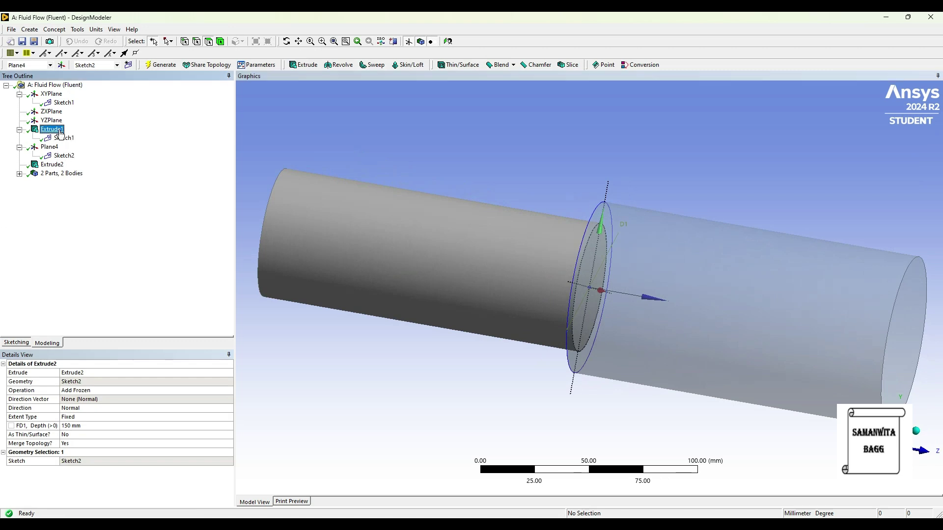
click(176, 395)
click(214, 394)
click(120, 401)
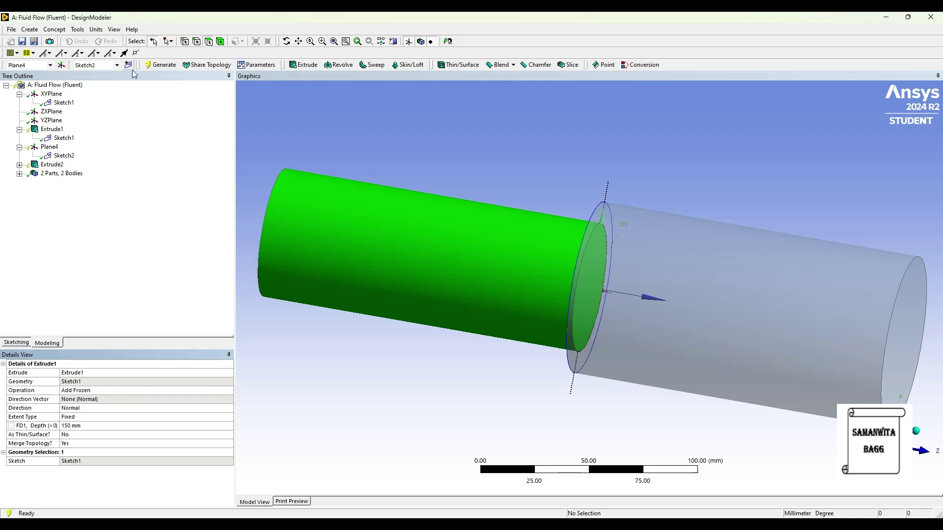
click(161, 65)
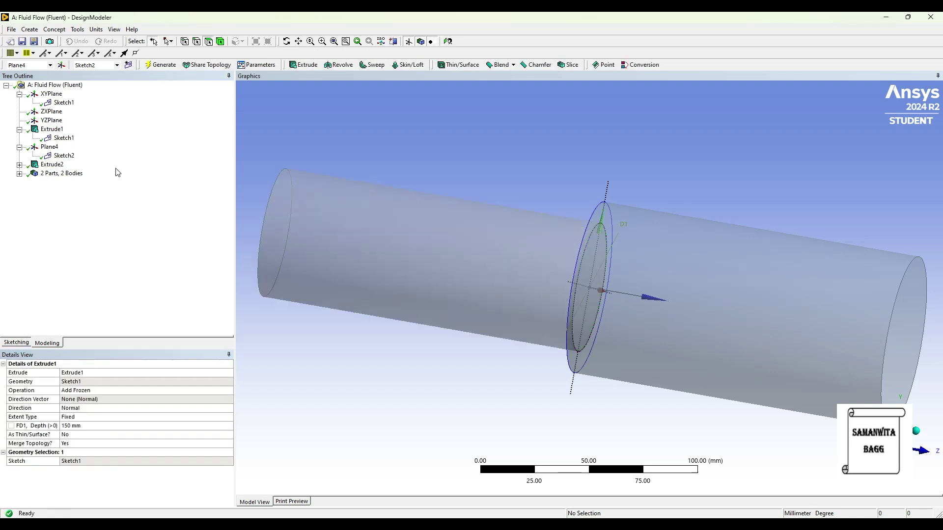
Unite the two solid cylinders into one body with a Boolean operation and generate it
scroll(535, 288, down, 3)
middle_drag(533, 285, 624, 339)
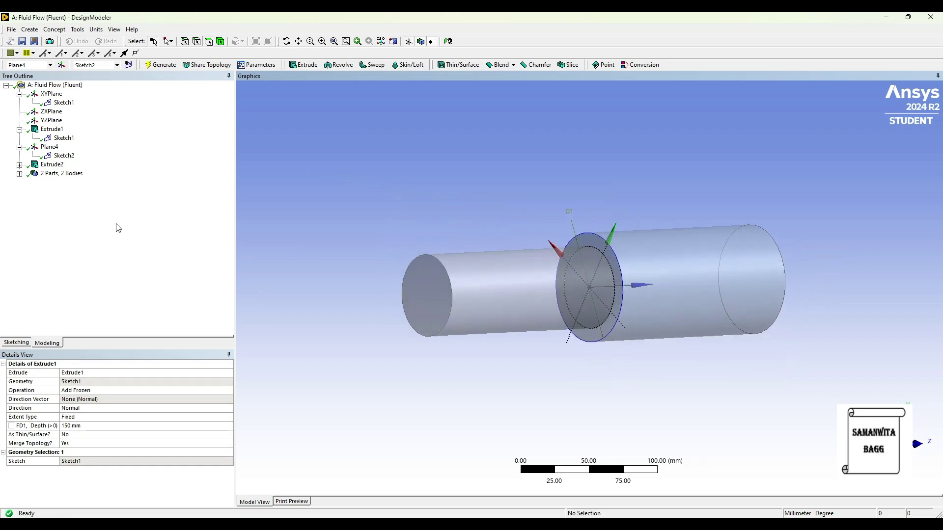
click(19, 173)
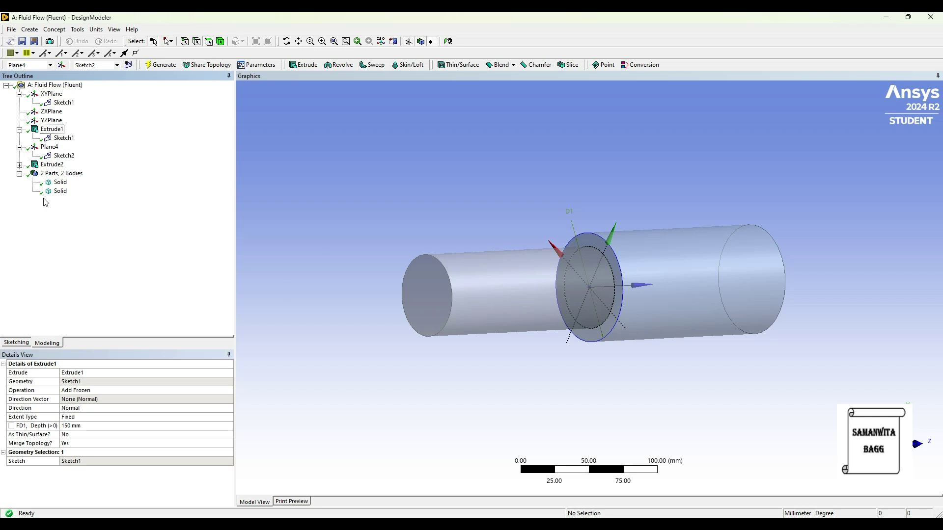
click(60, 191)
shift+click(60, 183)
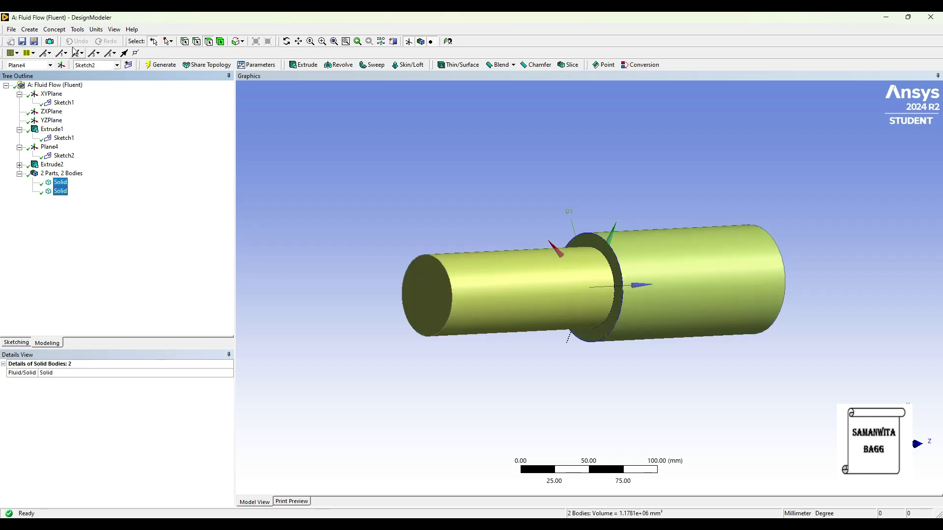
click(33, 30)
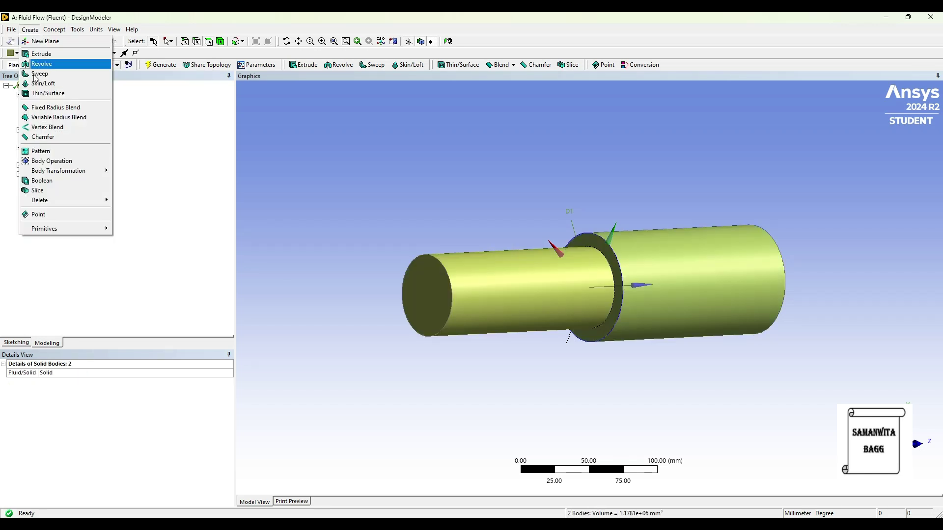
click(41, 181)
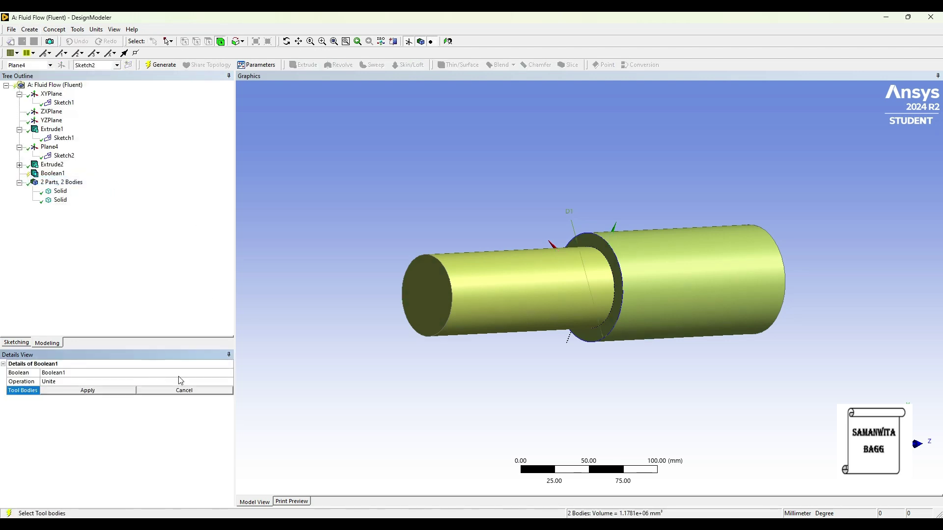
click(61, 192)
ctrl+click(61, 200)
click(88, 391)
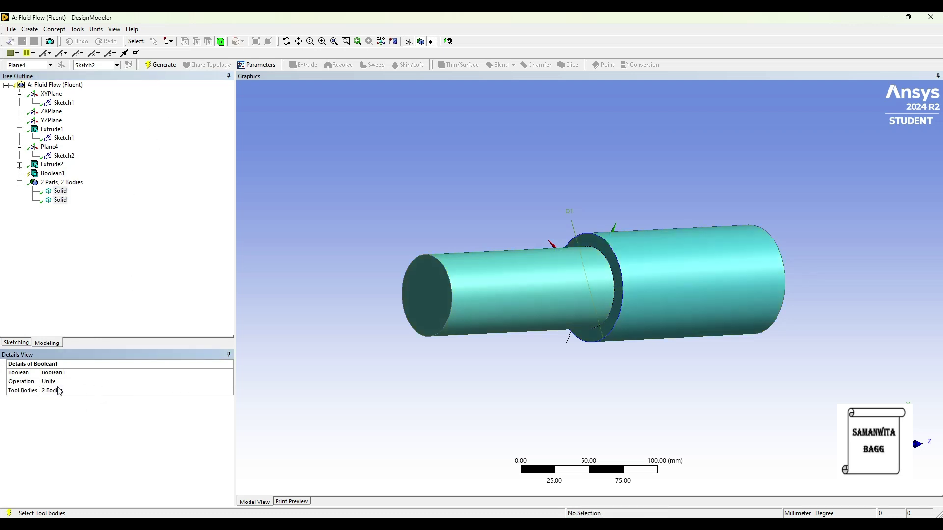
click(162, 65)
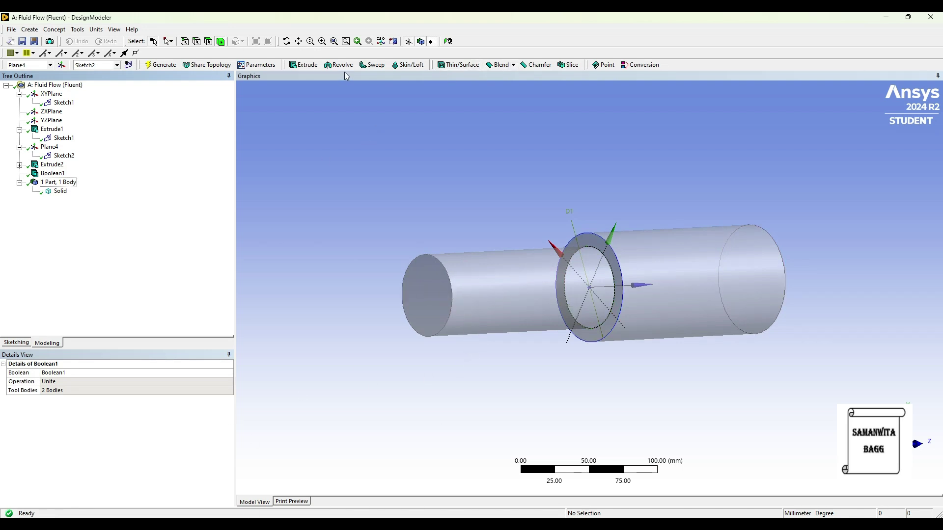
Hollow the united body with Thin/Surface, keeping the two outer cylindrical faces and the step face, with 1.5 mm inward thickness, and generate it
click(445, 65)
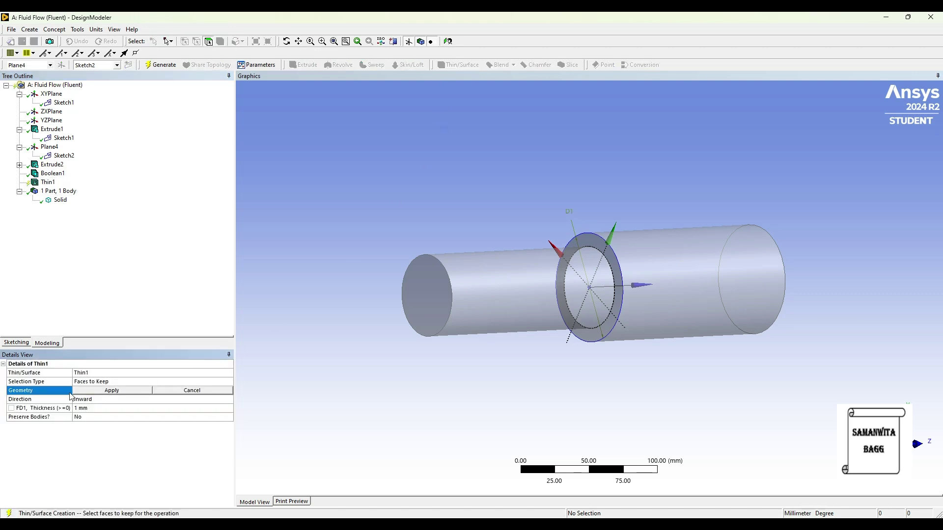
click(519, 276)
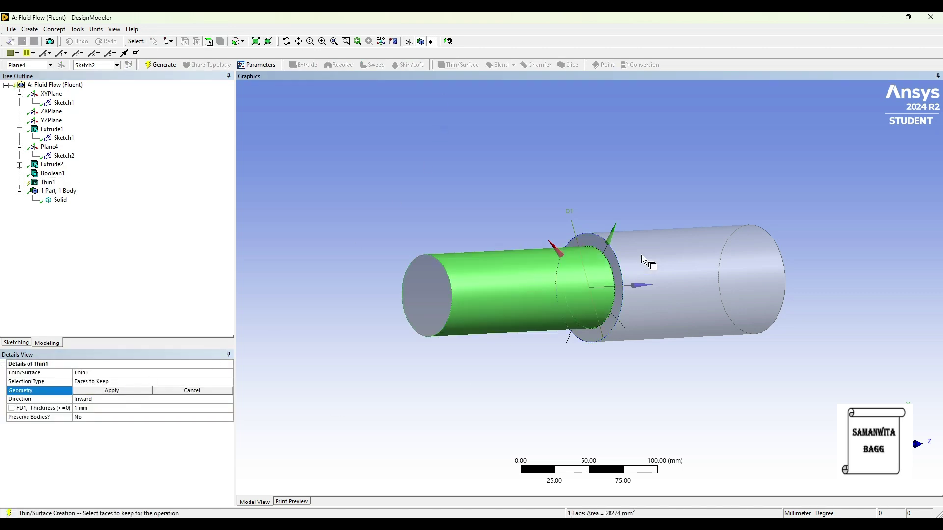
ctrl+click(632, 255)
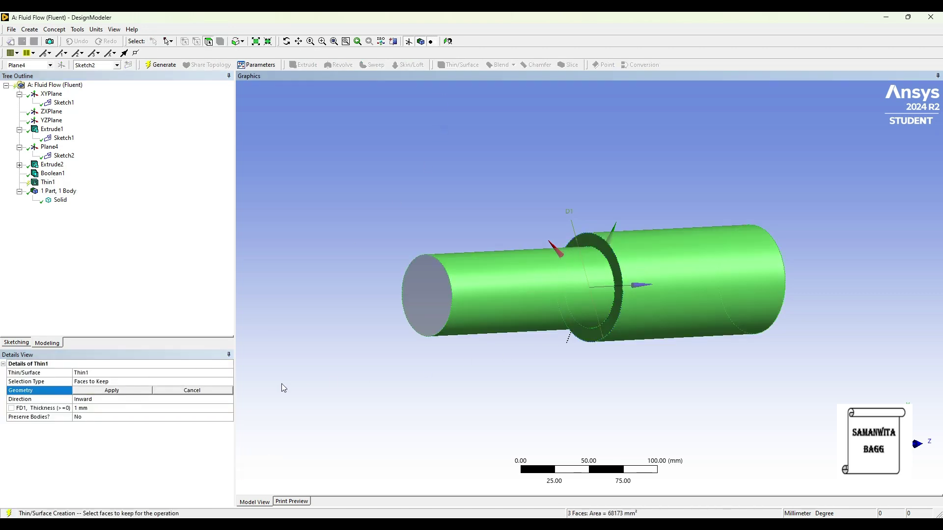
click(118, 393)
click(89, 410)
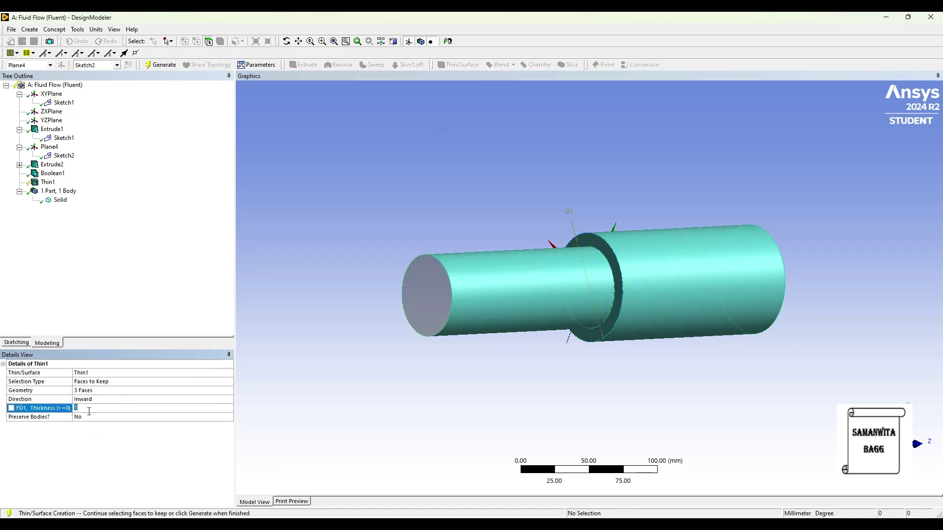
text(1.5)
key(Return)
click(160, 64)
Create a By Cavity Fill from the three inner faces of the hollow pipe and generate the internal volume
drag(394, 254, 565, 282)
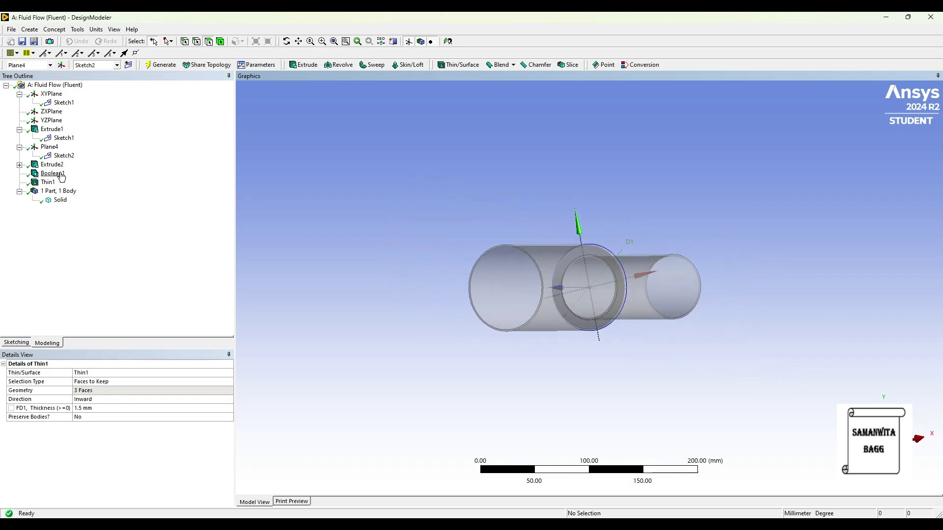
click(60, 200)
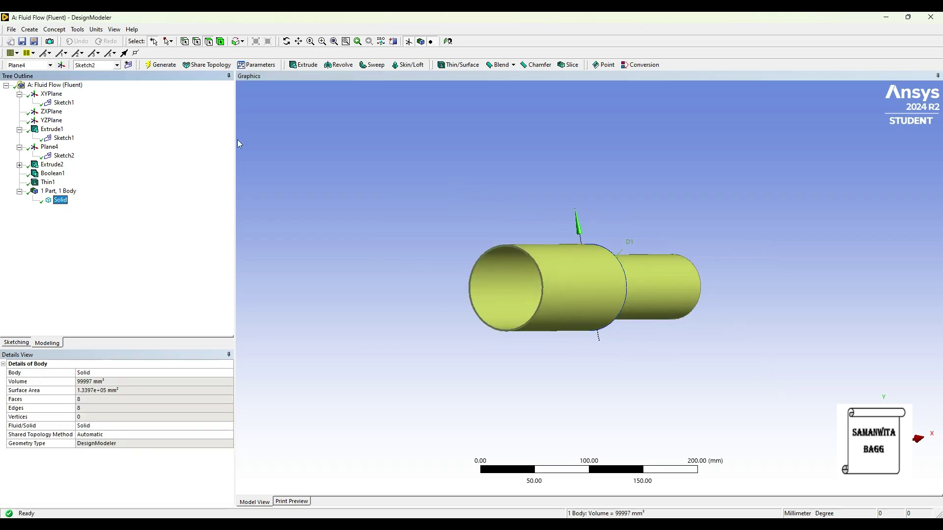
click(77, 29)
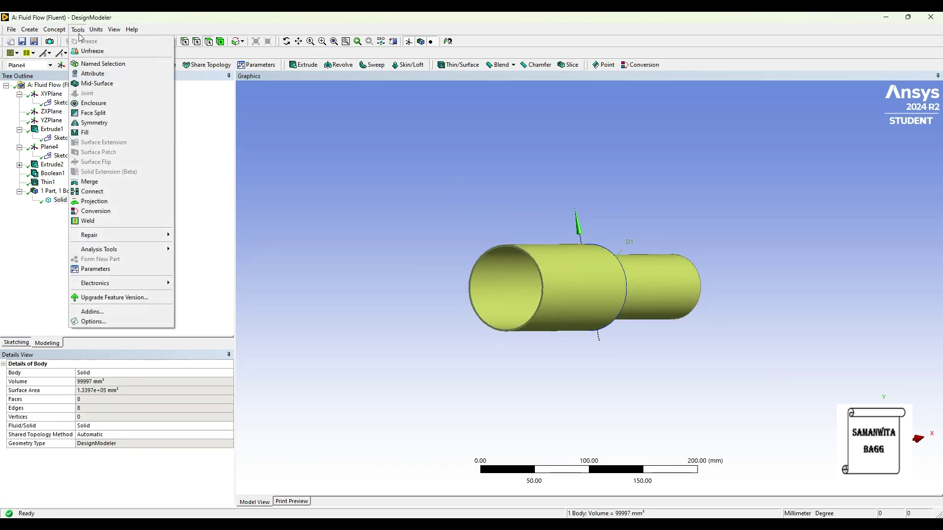
click(103, 134)
click(523, 291)
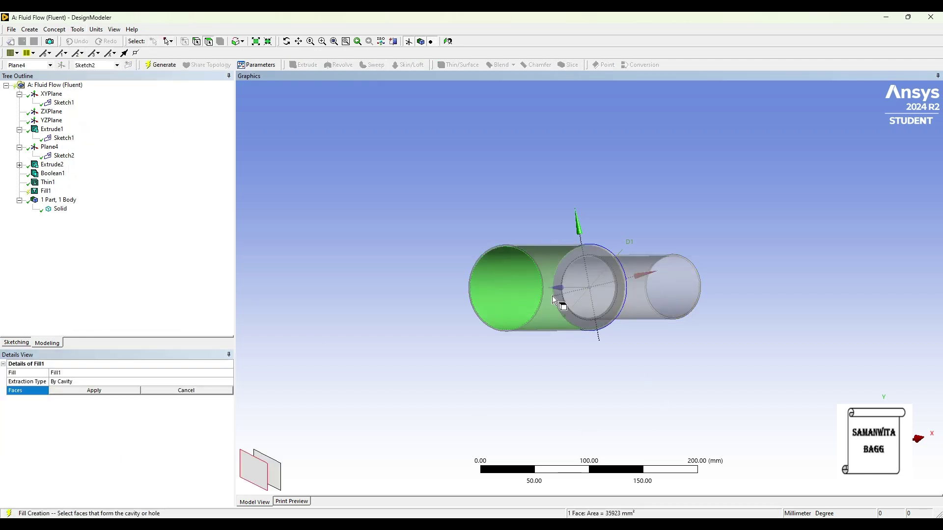
middle_drag(624, 296, 669, 305)
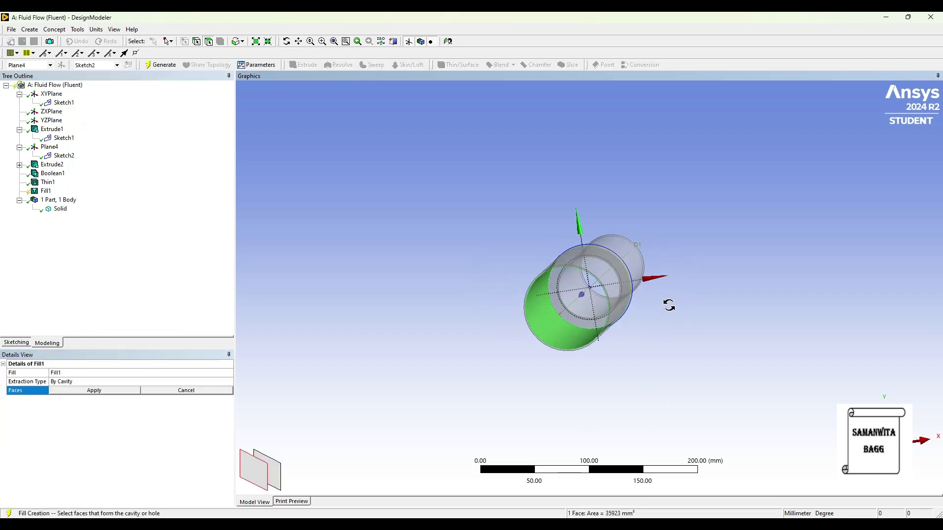
ctrl+click(565, 294)
ctrl+click(570, 287)
middle_drag(570, 288, 434, 295)
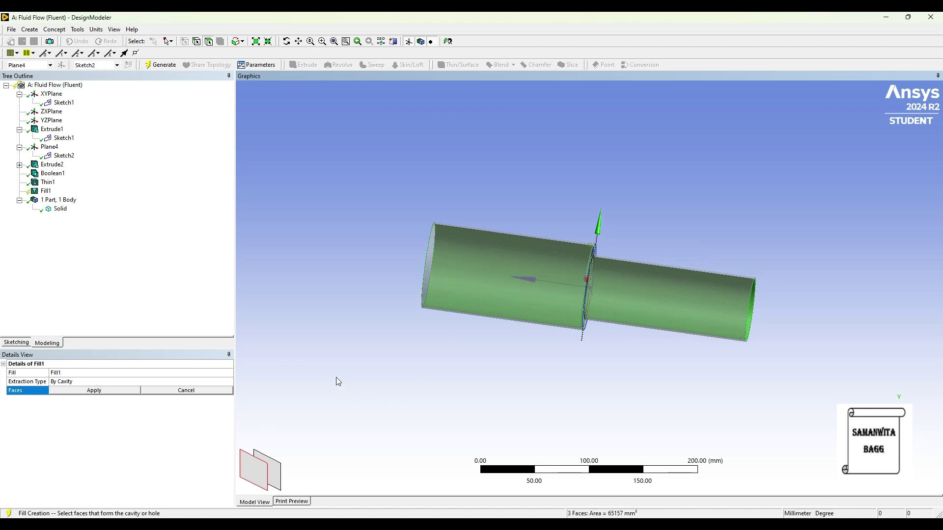
click(113, 393)
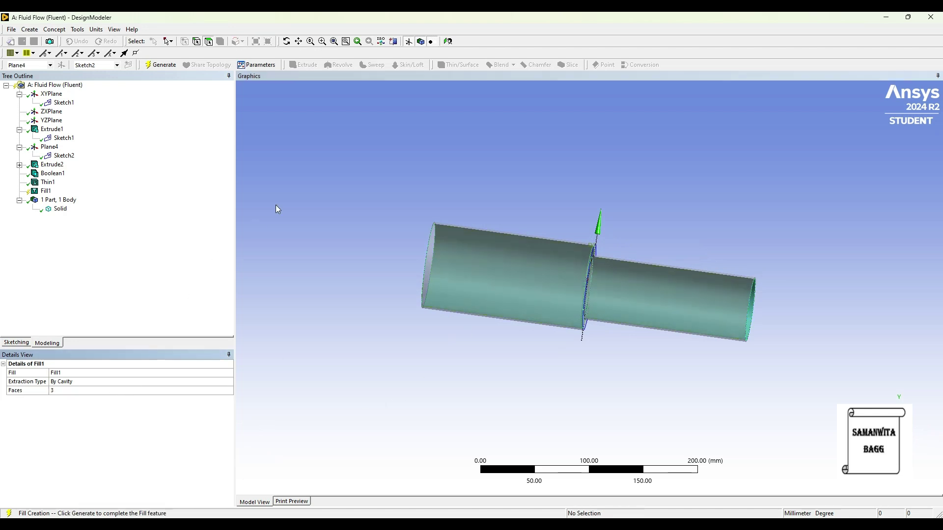
click(160, 64)
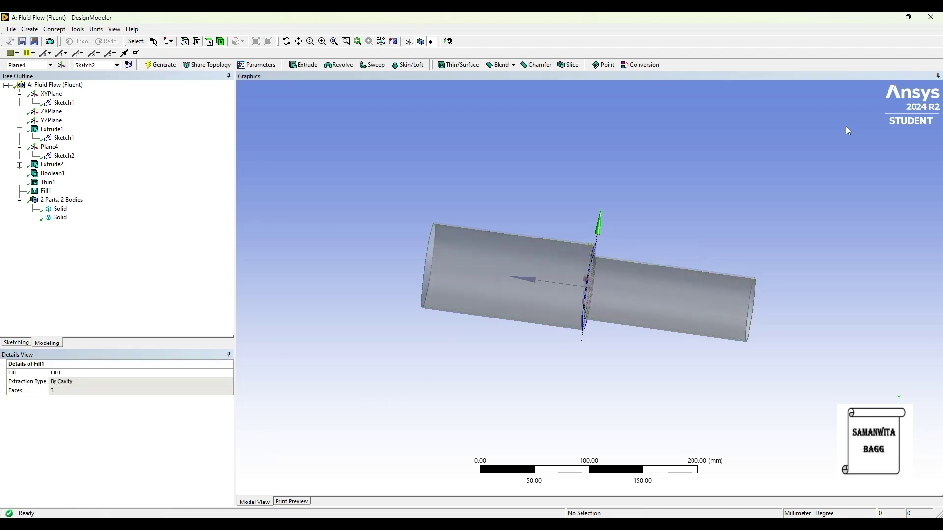
Rename the hollow wall body as pipe
click(60, 217)
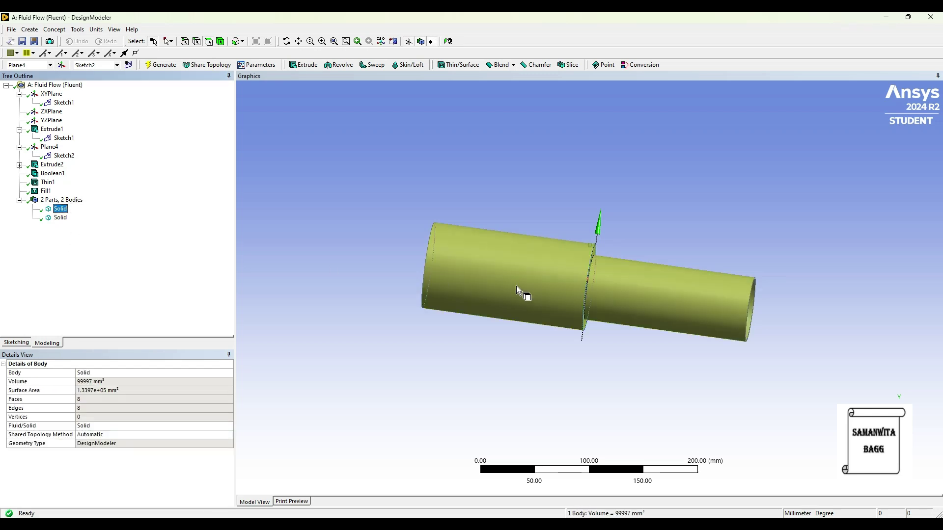
middle_drag(520, 294, 600, 299)
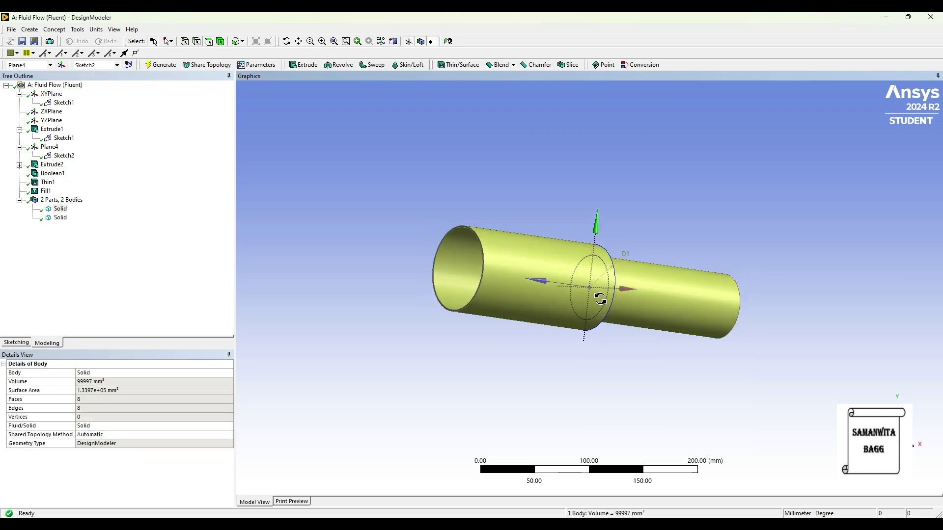
right_click(58, 212)
click(108, 258)
text(p)
text(e)
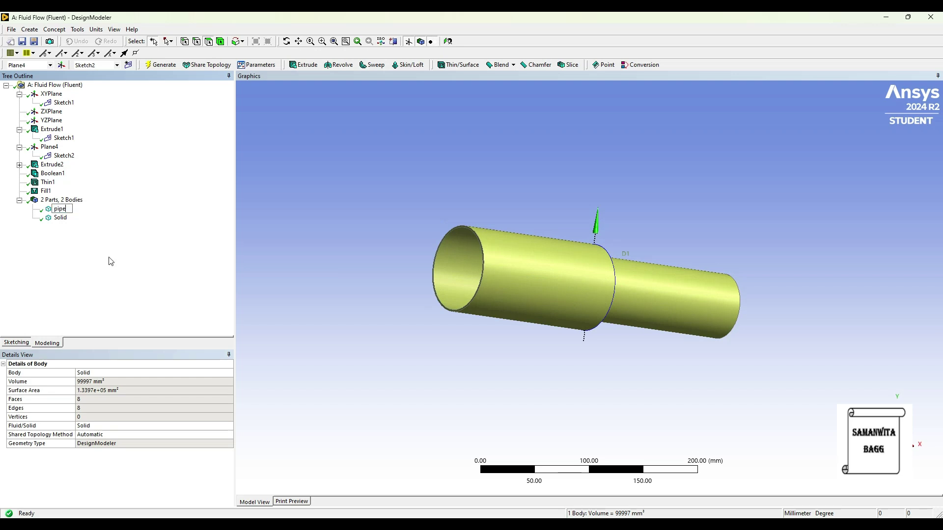
key(Return)
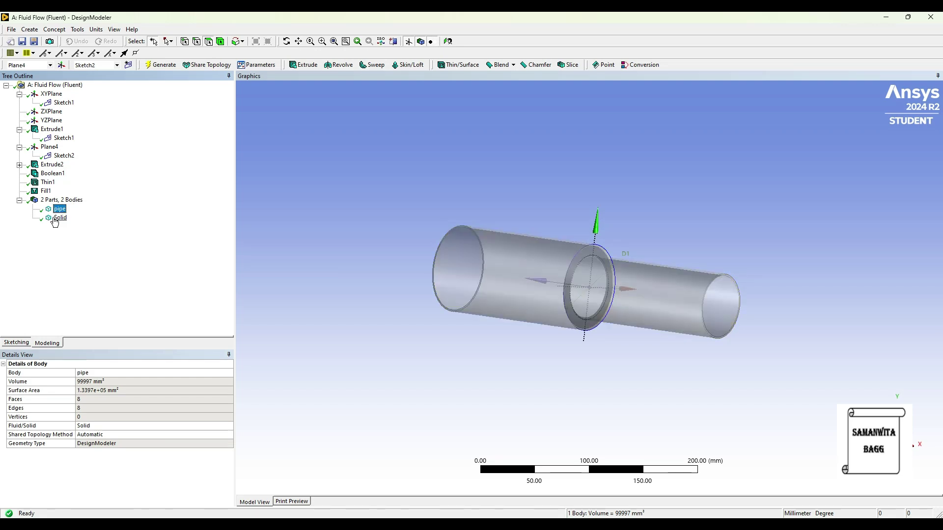
Rename the filled inner body as fluid
click(60, 218)
middle_drag(578, 310, 535, 321)
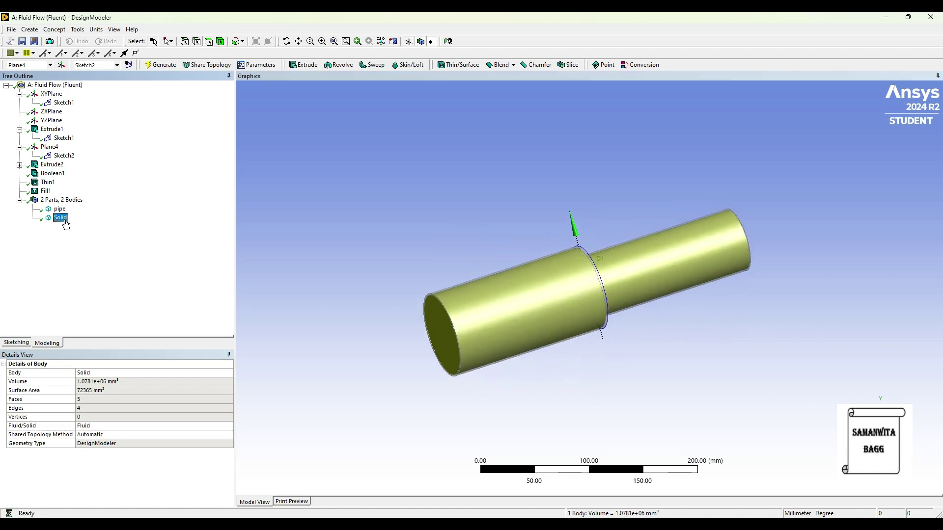
right_click(61, 219)
click(100, 274)
text(flu)
key(Return)
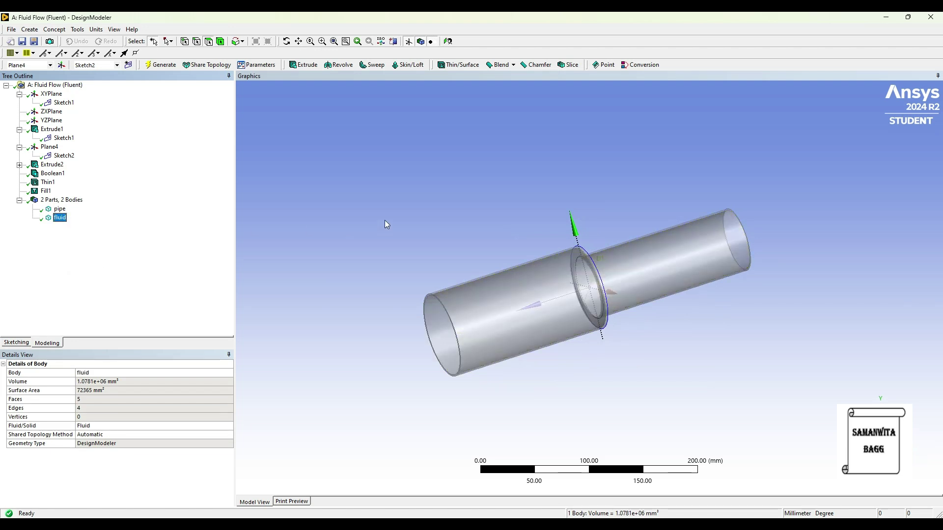
click(61, 200)
click(418, 236)
middle_drag(418, 236, 429, 204)
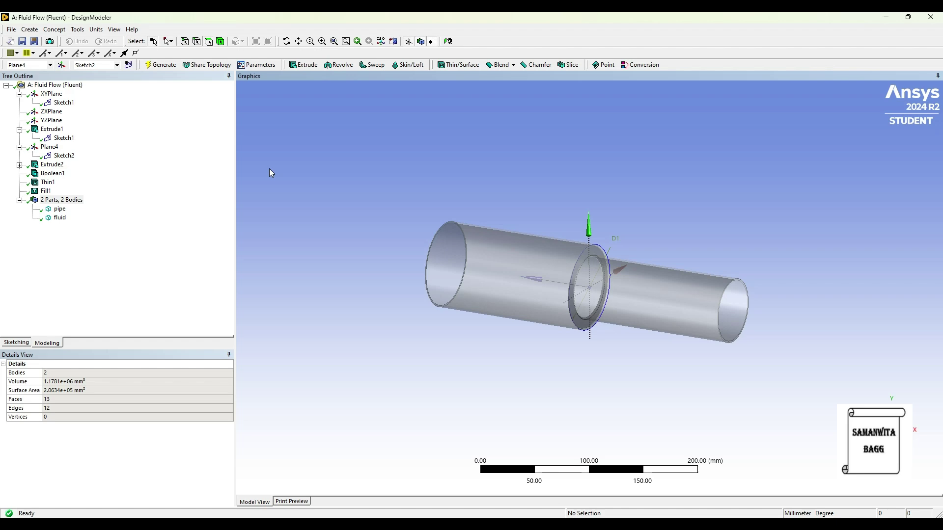
Switch to Workbench and open the Mesh cell of the Fluid Flow (Fluent) system in Meshing
key(alt+Tab)
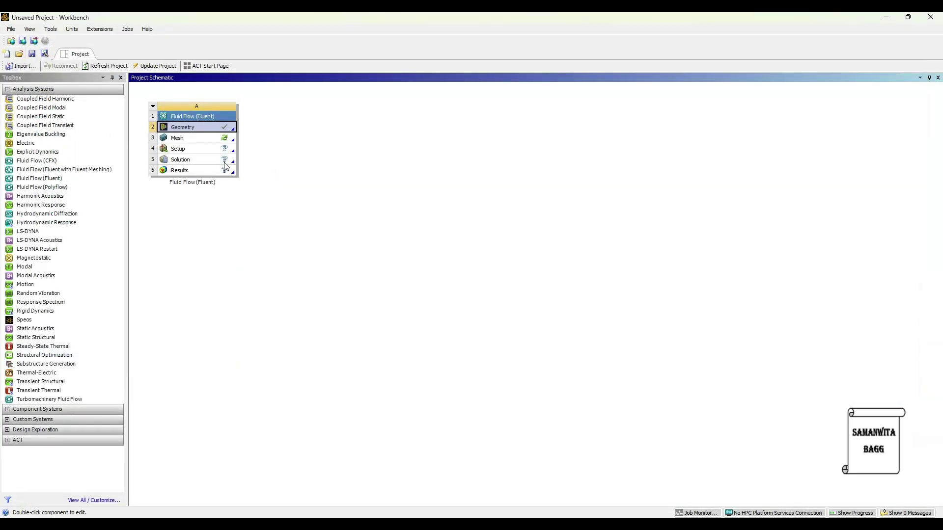
double_click(191, 142)
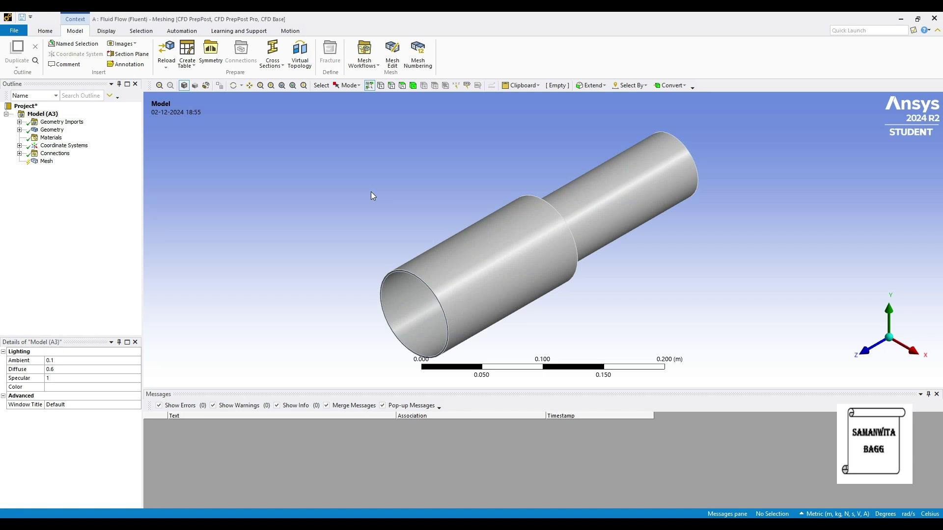
Set the mesh element size to 0.01 m and generate the mesh of the stepped pipe
click(47, 162)
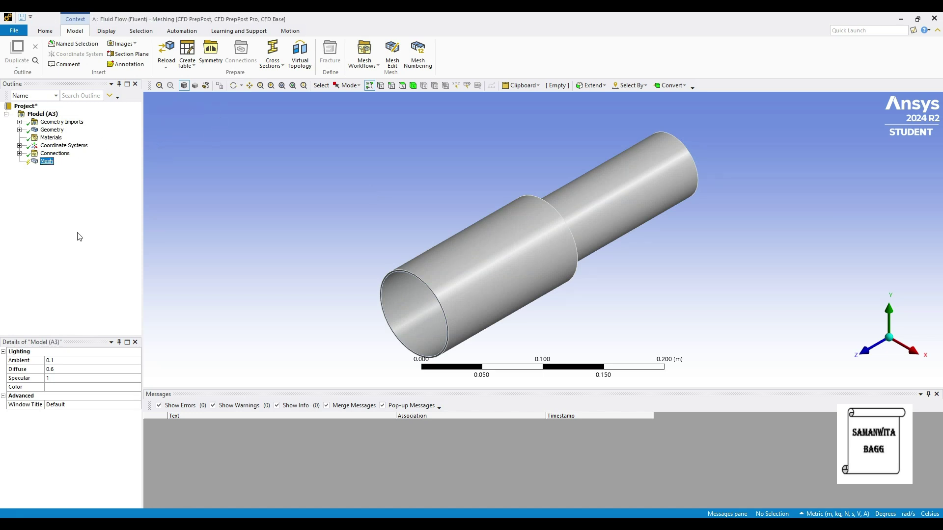
click(103, 397)
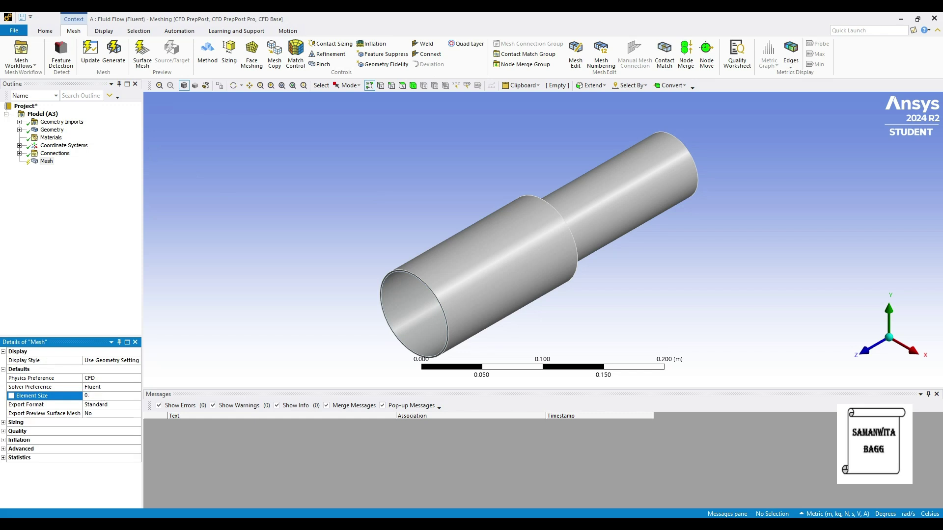
text(0.01)
key(Return)
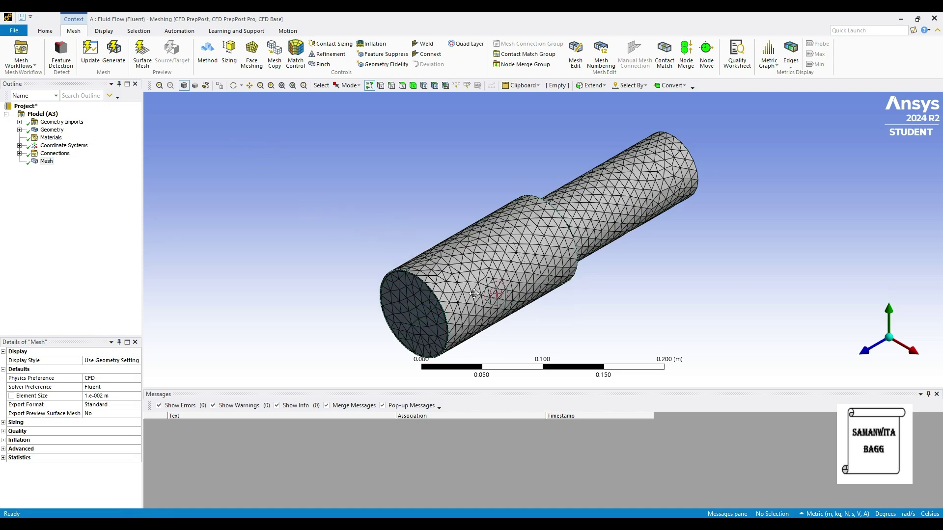
scroll(435, 298, down, 1)
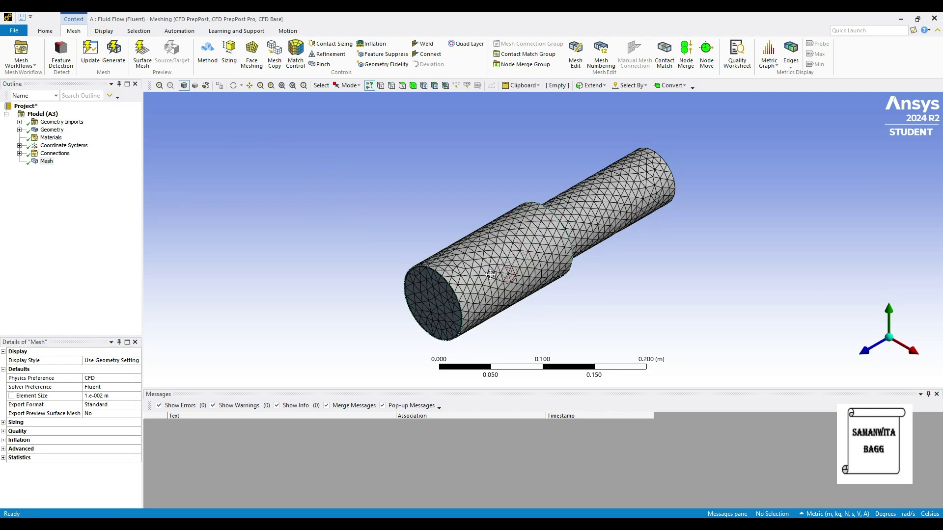
Create a named selection called outlet on the end face of the larger cylinder
middle_drag(456, 273, 446, 267)
click(439, 306)
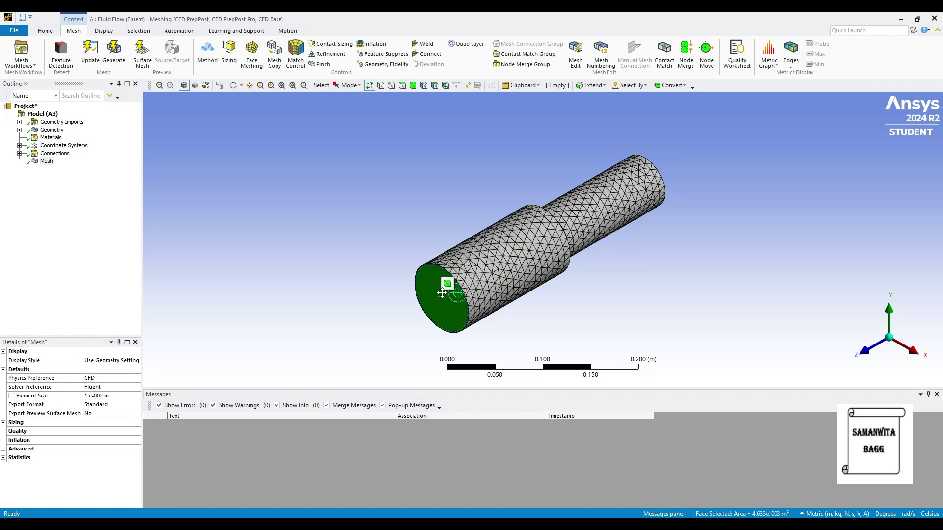
right_click(432, 293)
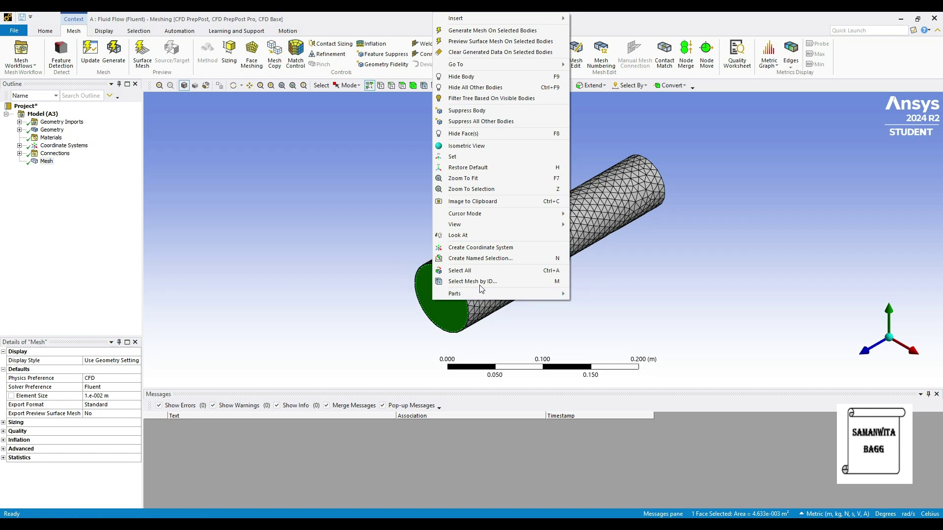
click(490, 258)
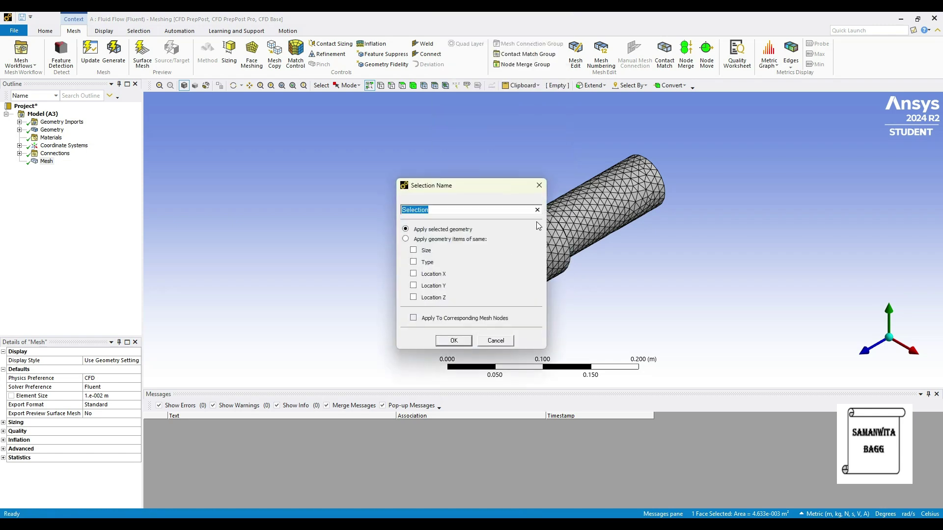
text(outlet)
key(Return)
Create a named selection called wall from the two outer cylindrical surfaces and the annular step face between them
click(560, 236)
middle_drag(575, 236, 420, 274)
ctrl+click(587, 240)
ctrl+click(596, 240)
right_click(597, 244)
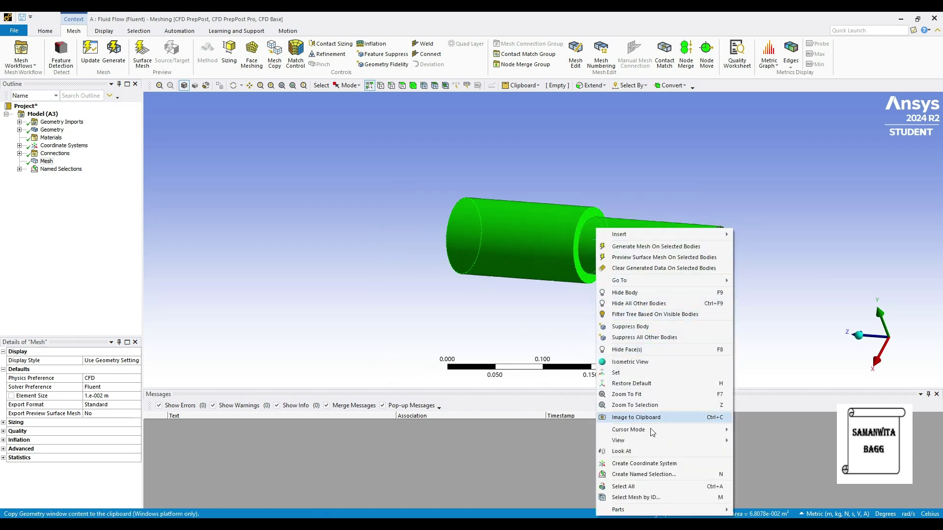
click(653, 475)
text(wall)
key(Return)
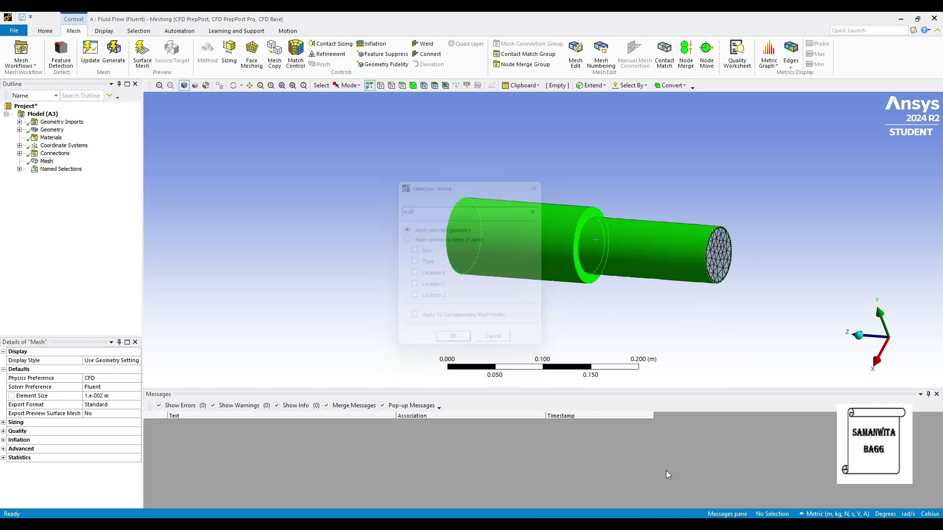
Create a named selection called inlet on the end face of the smaller cylinder
click(726, 259)
right_click(726, 258)
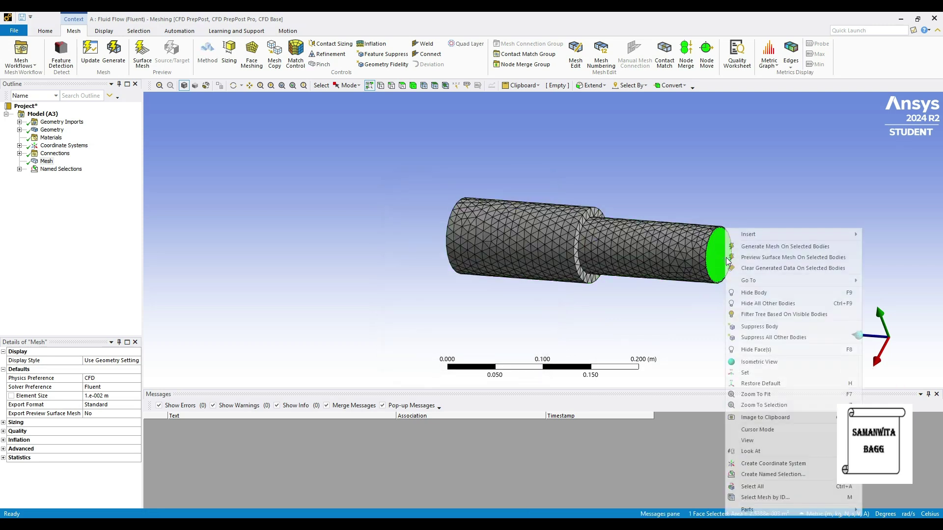
click(768, 474)
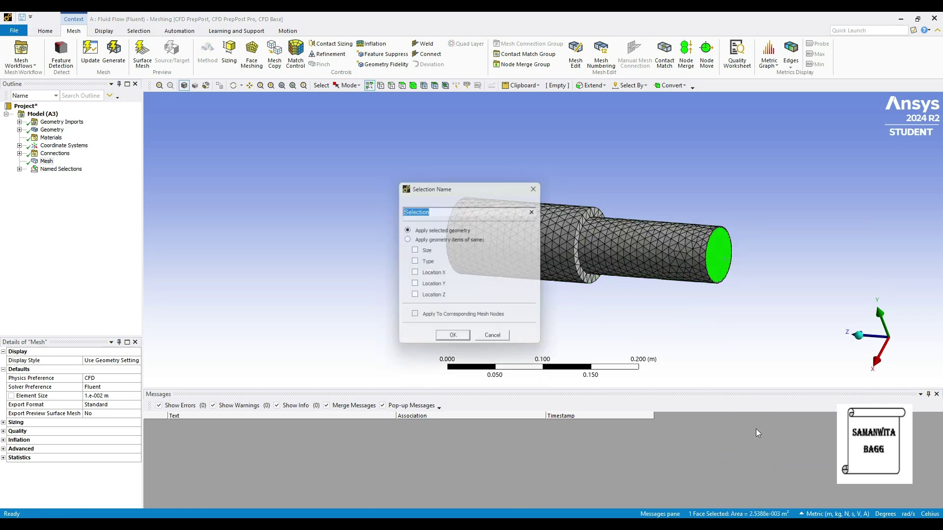
text(inlet)
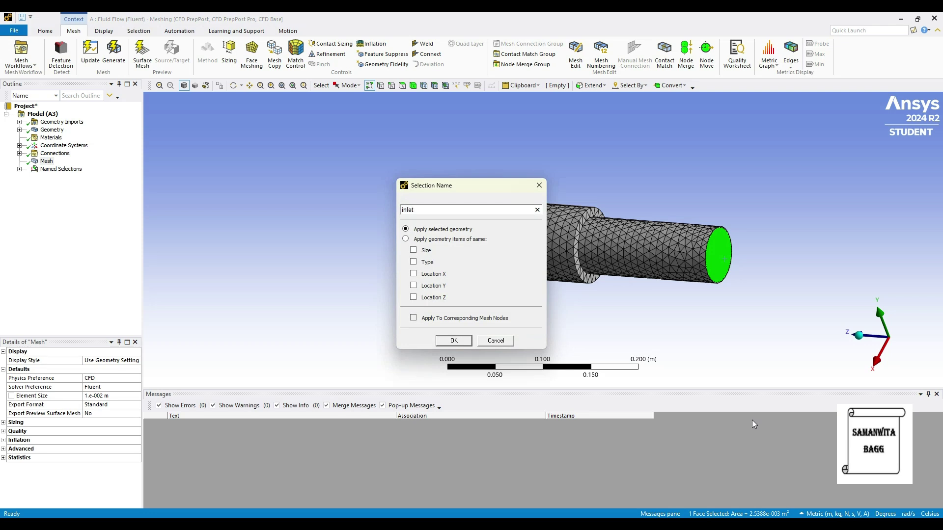
key(Return)
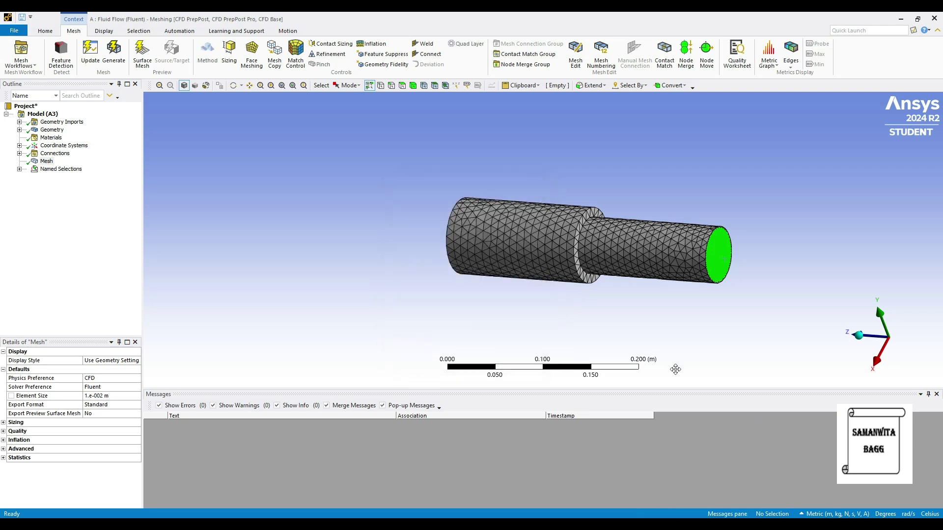
Check the faces assigned to the inlet, wall and outlet named selections, and update the mesh for transfer to Fluent
click(19, 169)
click(58, 192)
click(58, 184)
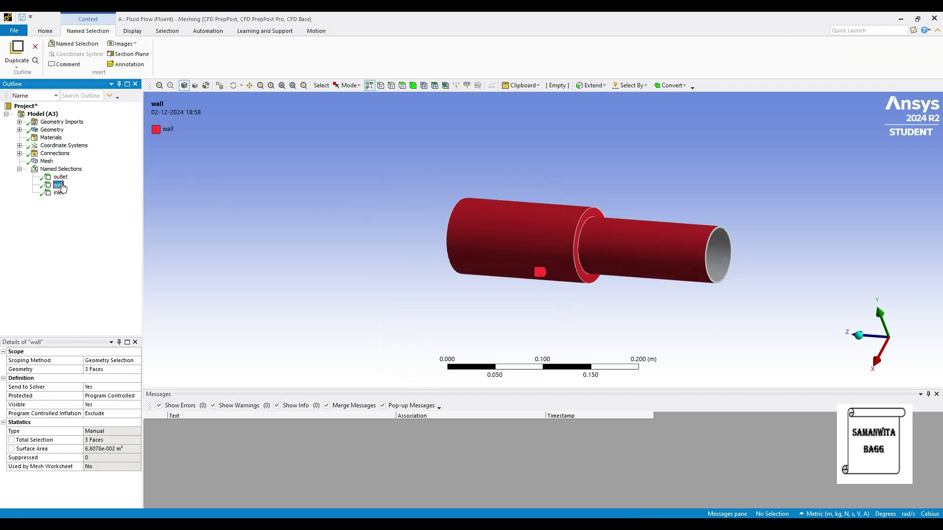
click(62, 177)
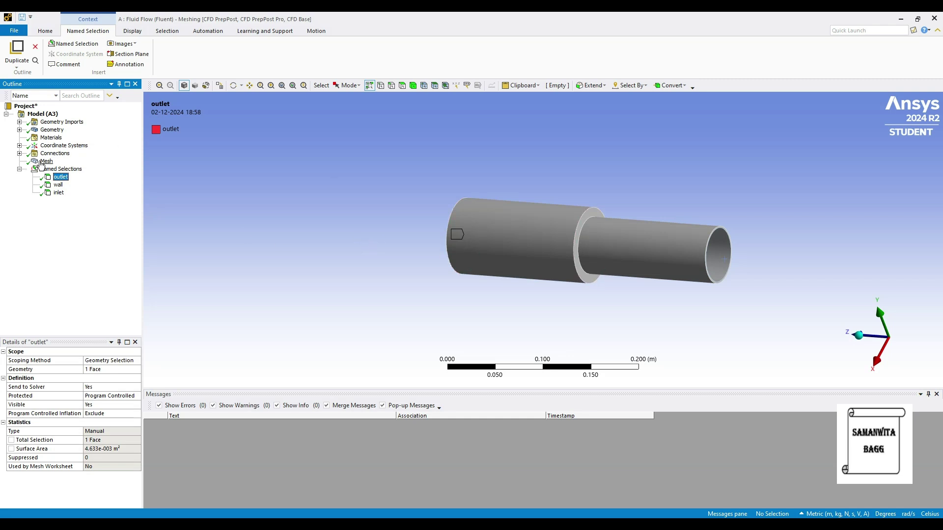
click(47, 161)
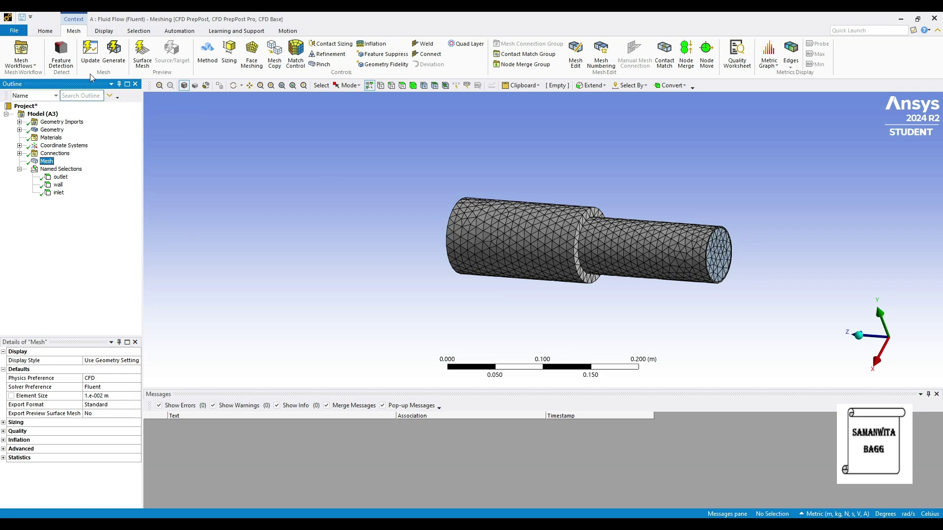
click(93, 51)
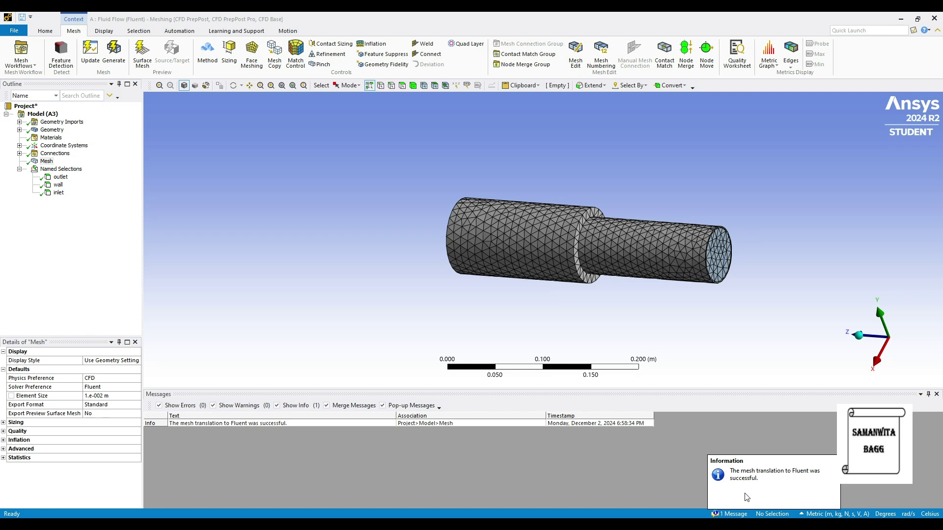
click(769, 497)
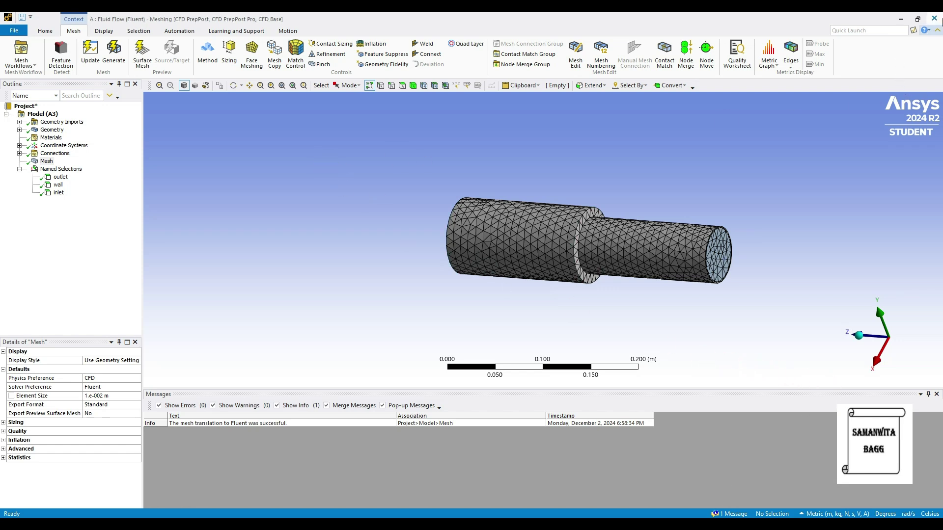
Close Meshing and start Fluent from the Setup cell of the Fluid Flow (Fluent) system in Workbench
click(934, 19)
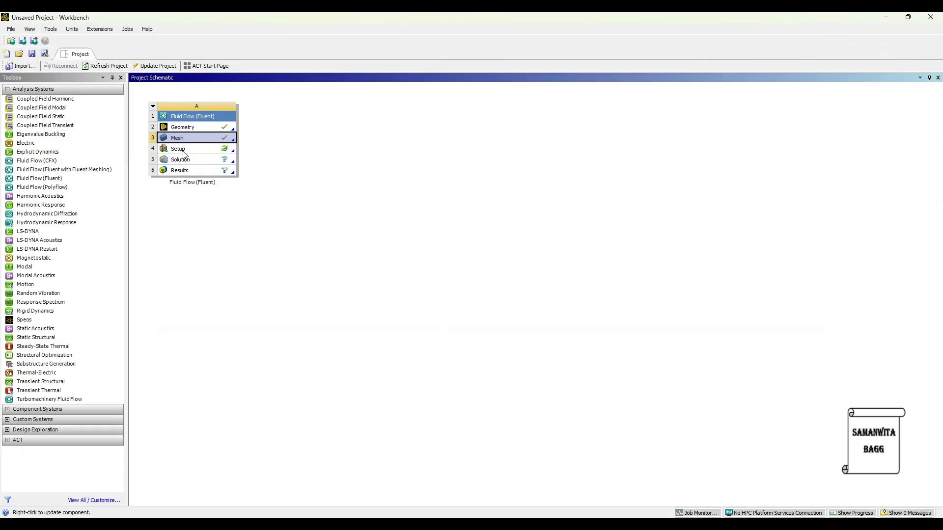
double_click(181, 149)
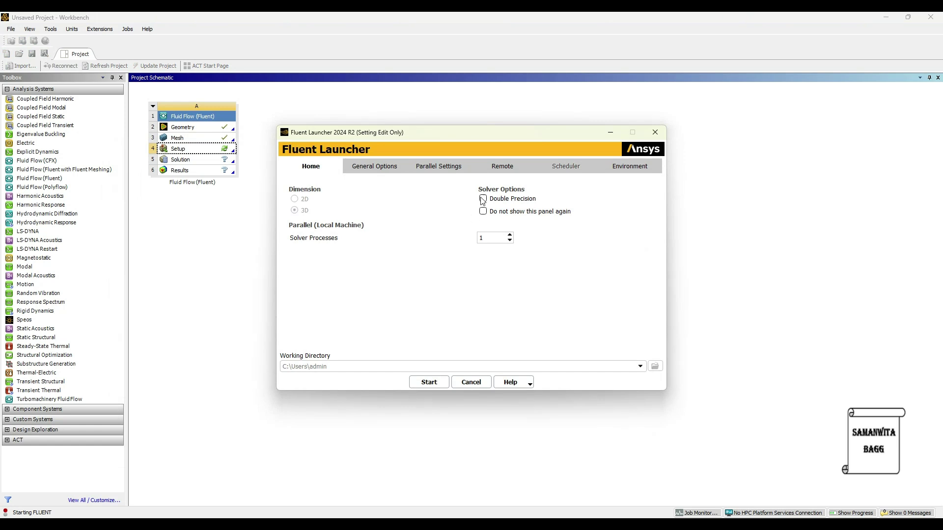
click(435, 384)
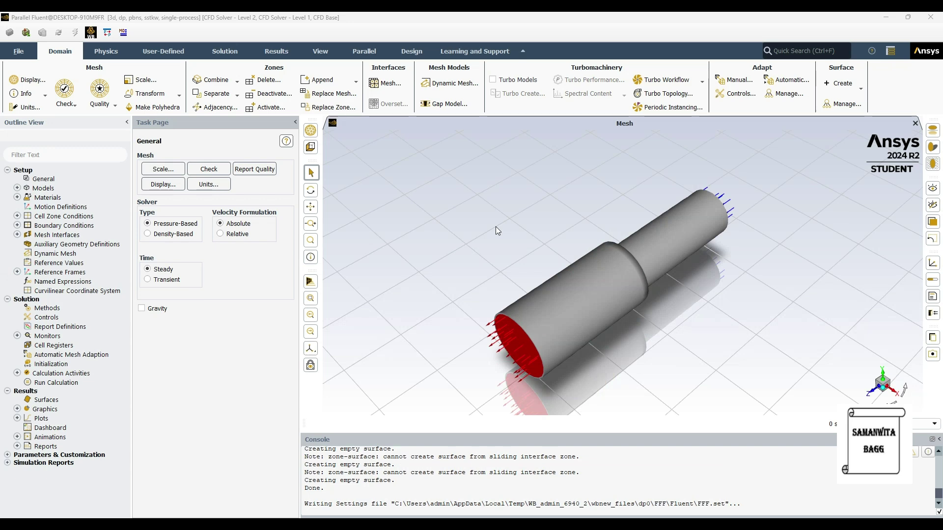
Enable gravity and set the Y gravitational acceleration to -9.81 m/s²
click(142, 308)
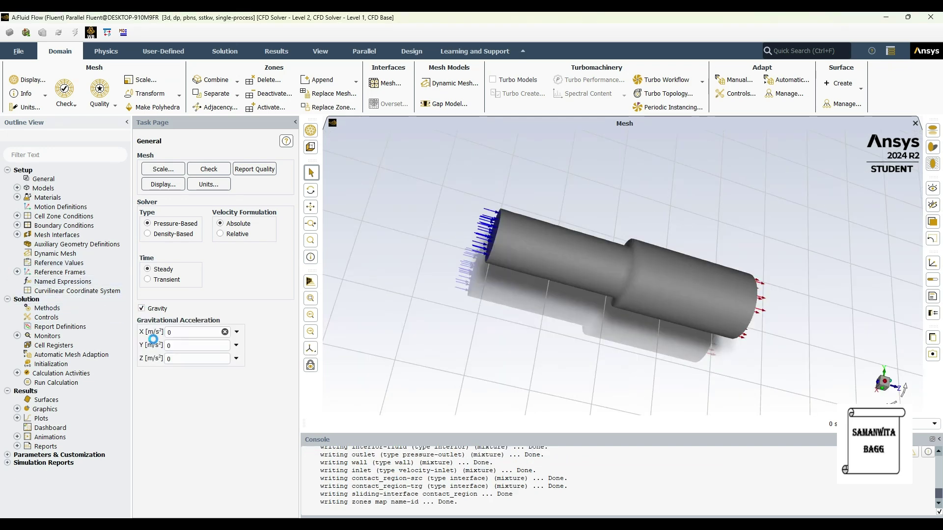
click(185, 347)
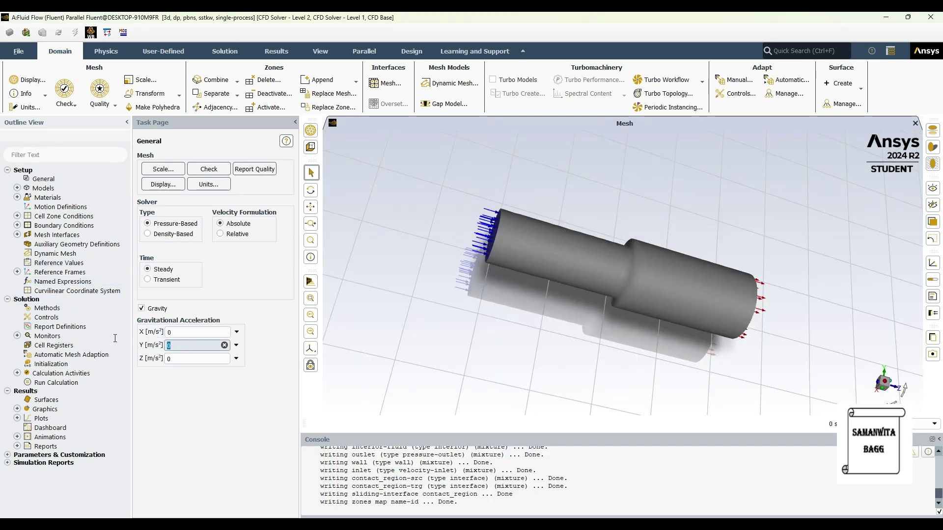
key(Left)
text(-)
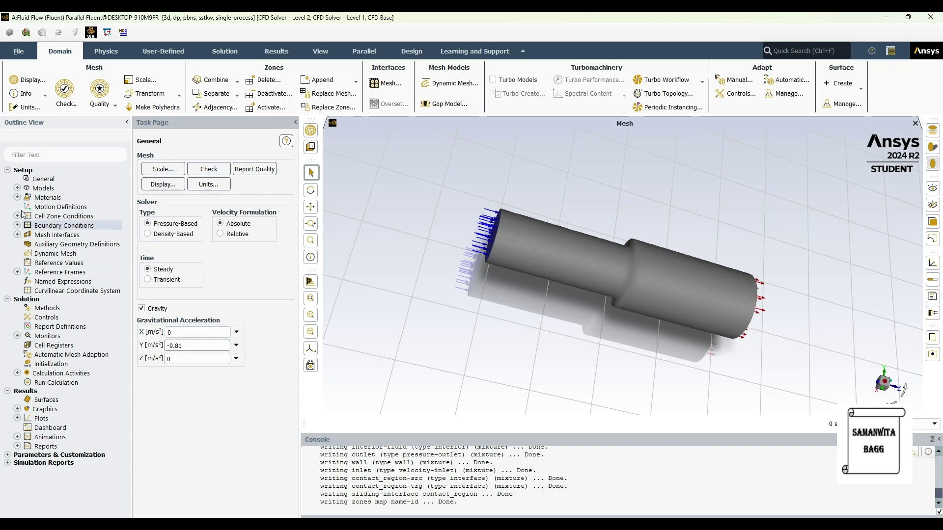
Copy the fluid material water-liquid (h2o<l>) from the Fluent database into the case and close the material dialogs
click(17, 197)
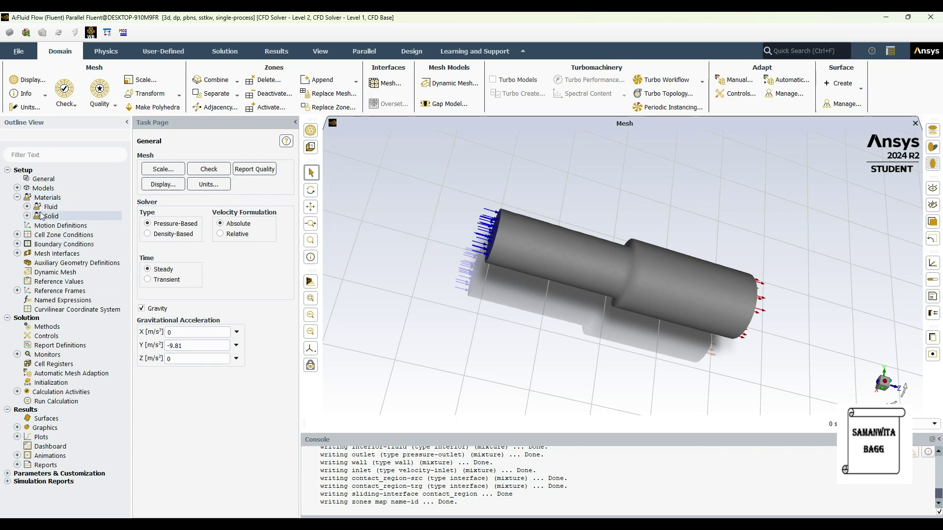
click(27, 206)
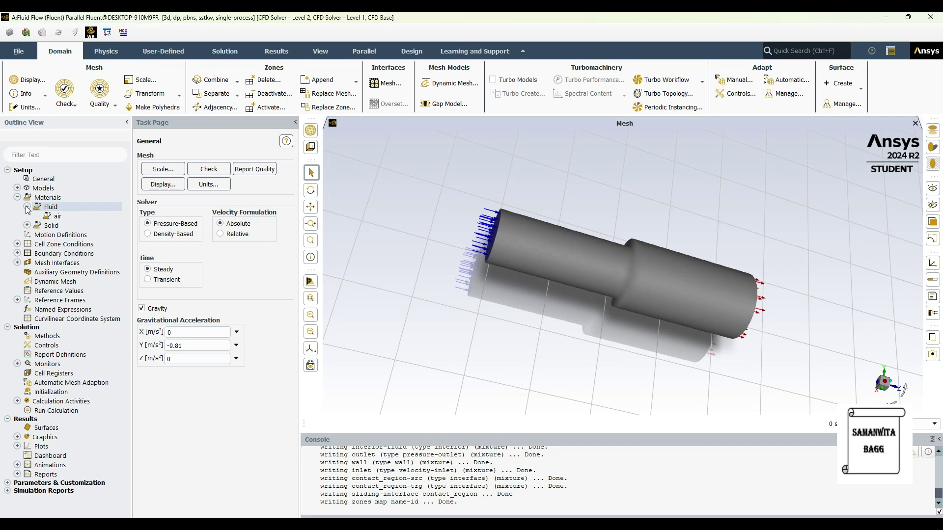
double_click(58, 217)
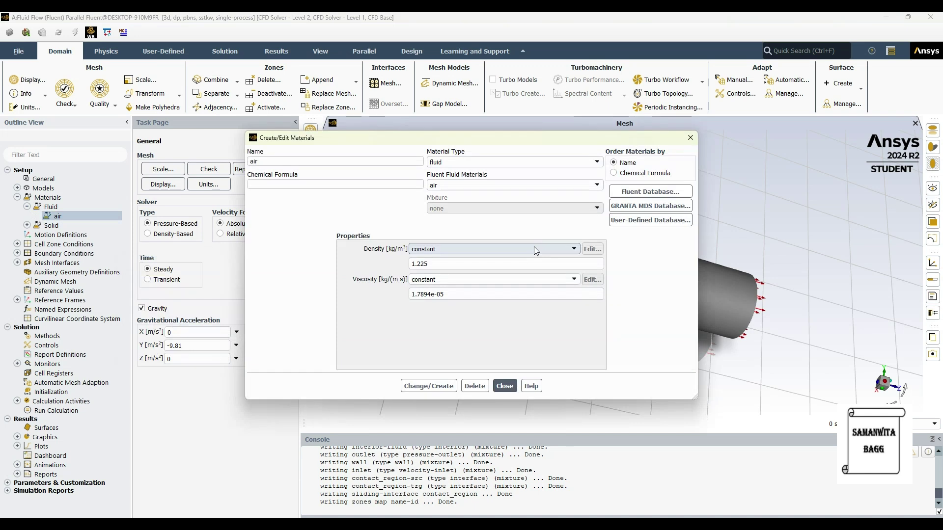
click(641, 192)
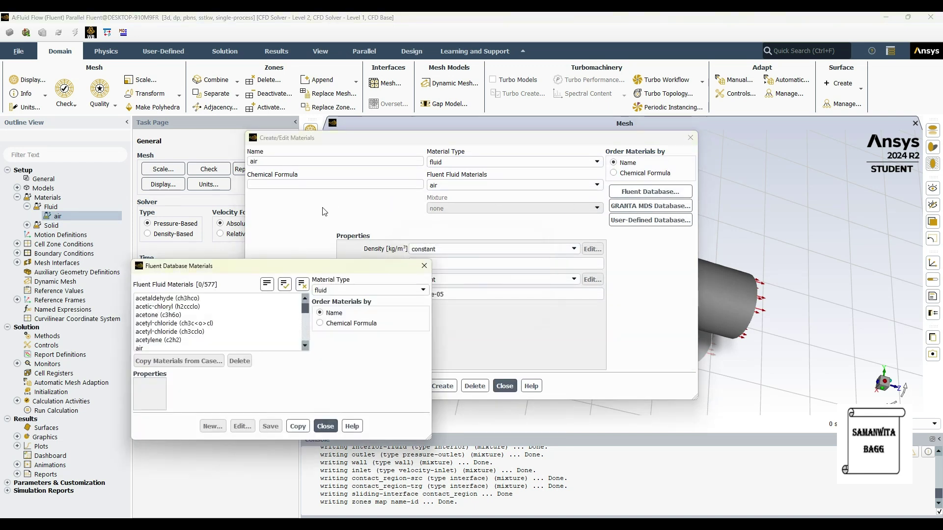
click(304, 346)
scroll(216, 324, down, 10)
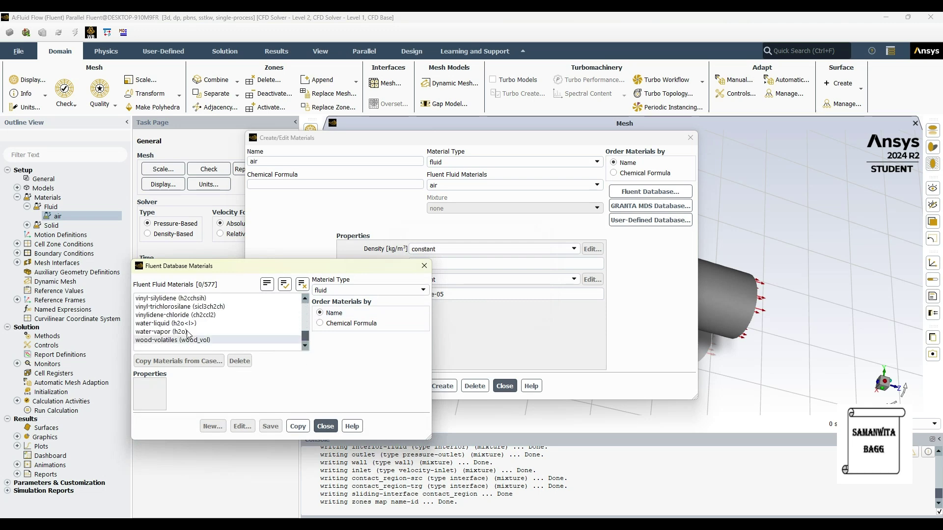
click(167, 323)
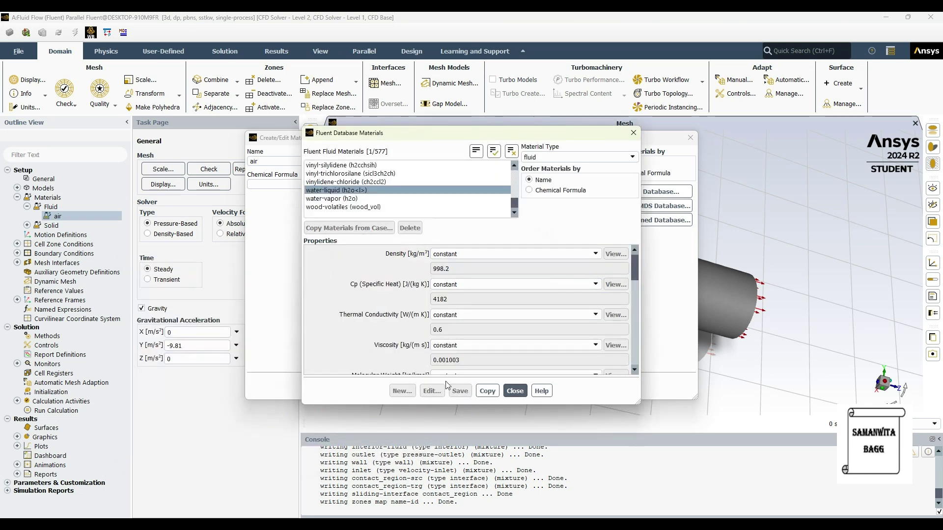
click(491, 391)
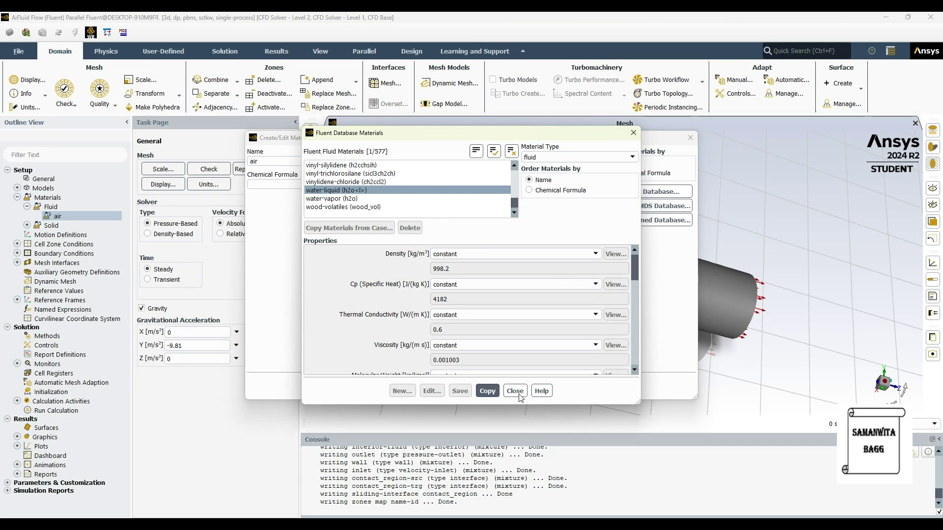
click(634, 133)
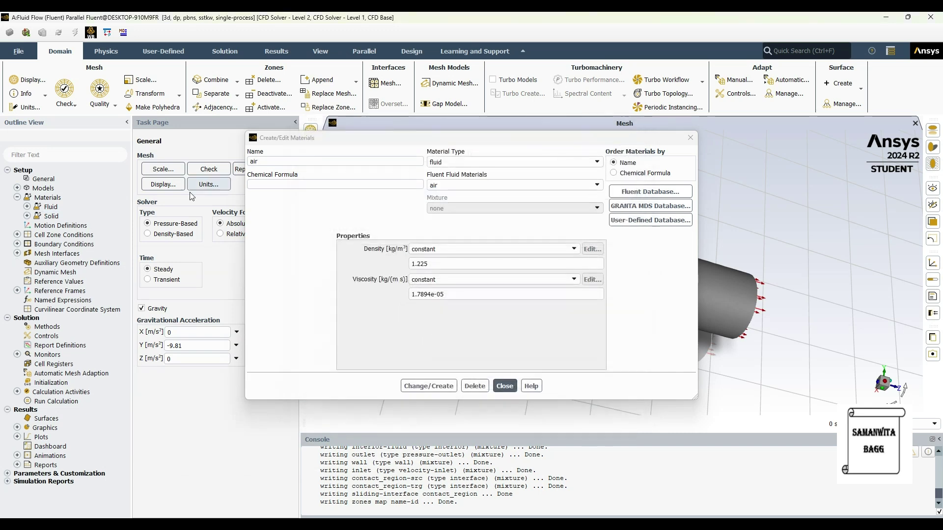
click(690, 137)
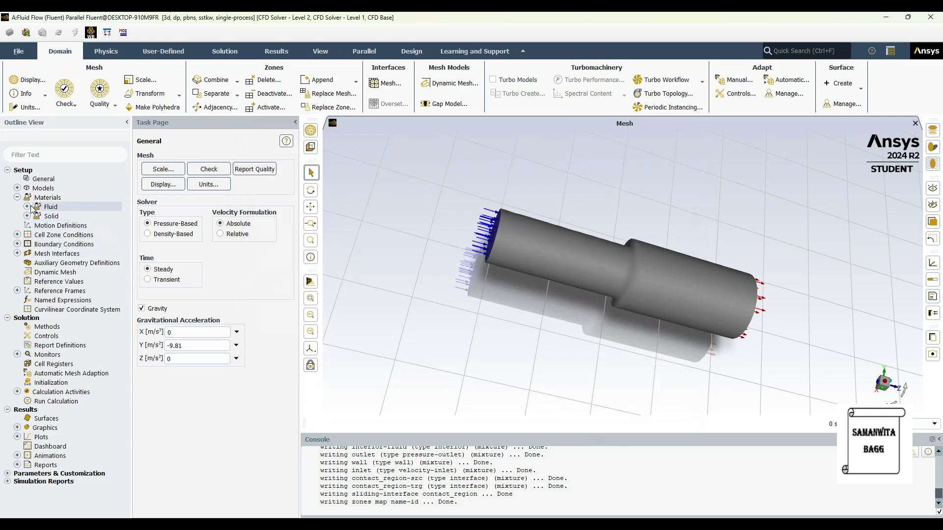
Copy the solid material steel from the Fluent database into the case and close the material dialogs
click(27, 235)
click(59, 245)
double_click(60, 245)
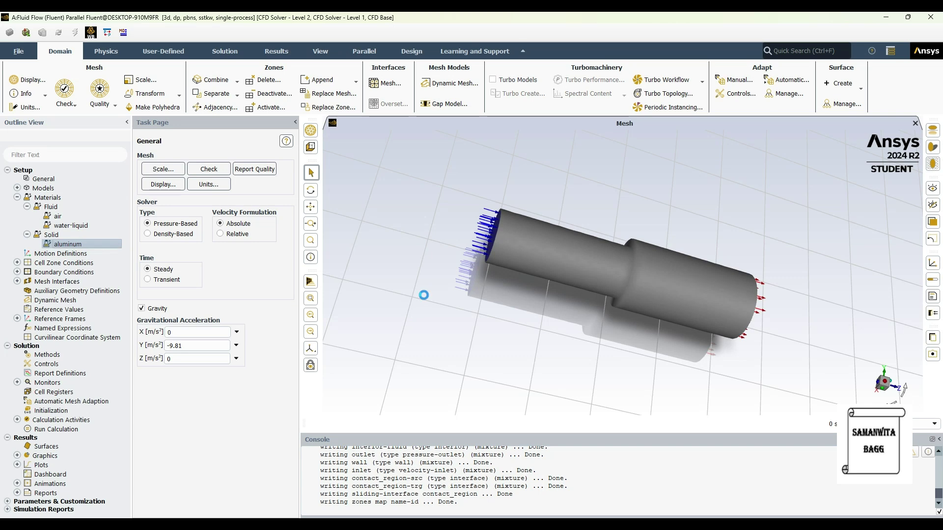
click(644, 191)
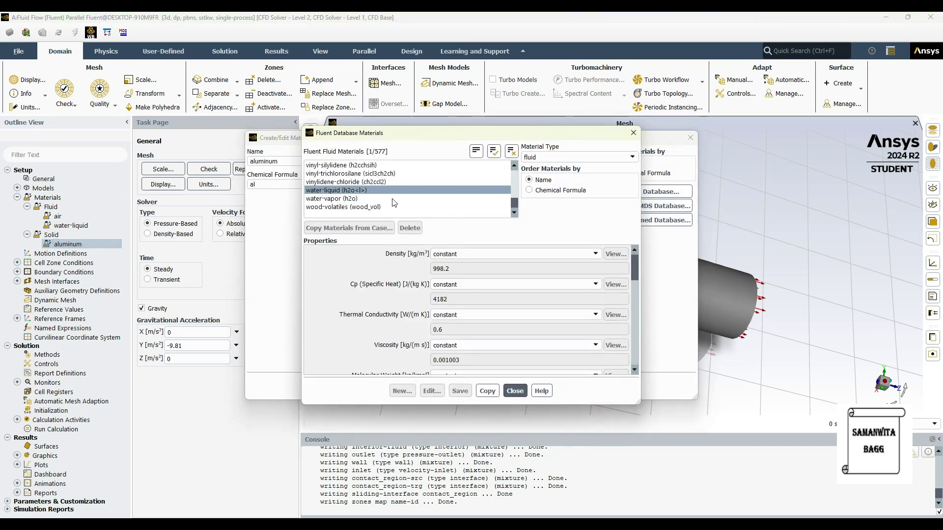
click(568, 158)
click(551, 173)
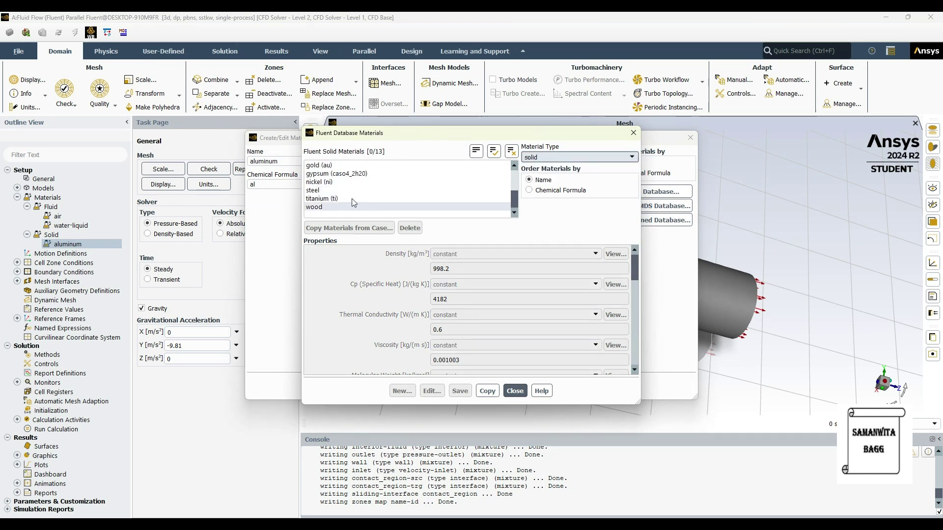
click(334, 191)
click(488, 391)
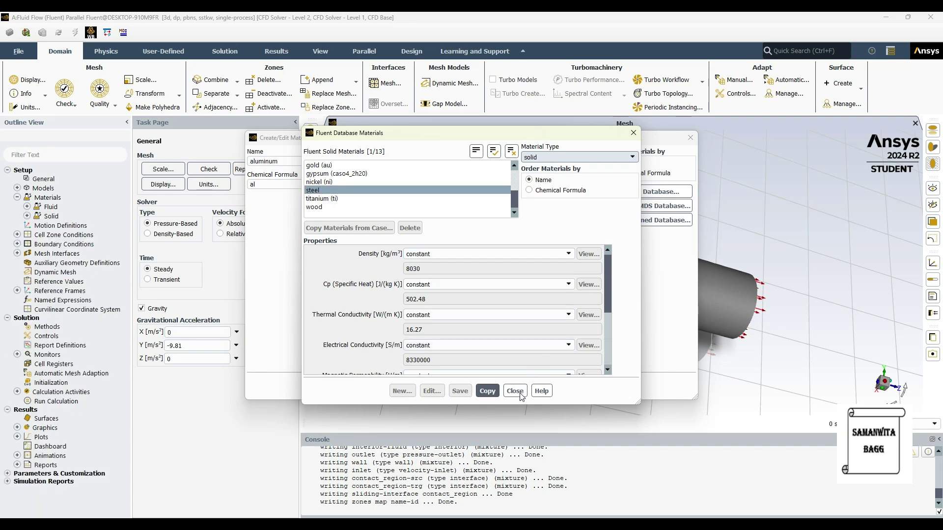
click(515, 391)
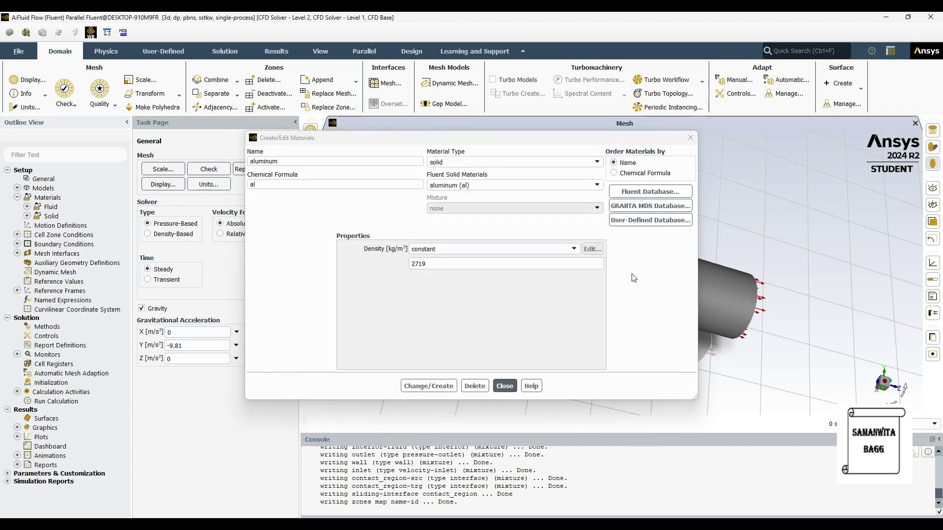
click(691, 137)
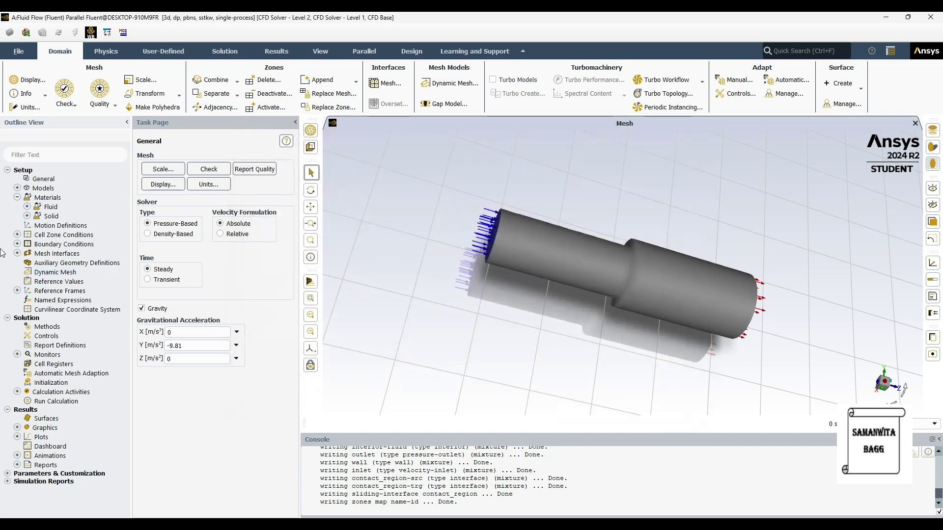
Set the velocity magnitude of the inlet boundary to 2.2 m/s, apply it and close the boundary dialog
click(18, 198)
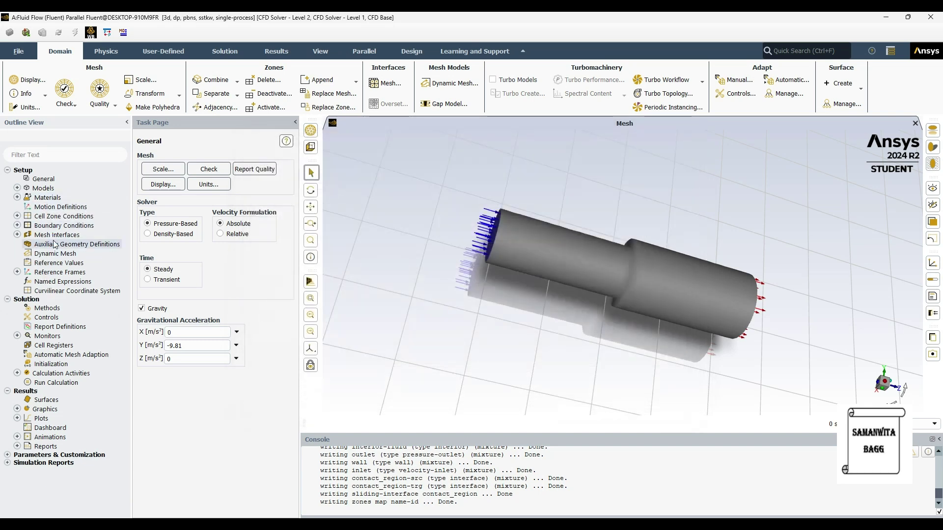
click(17, 225)
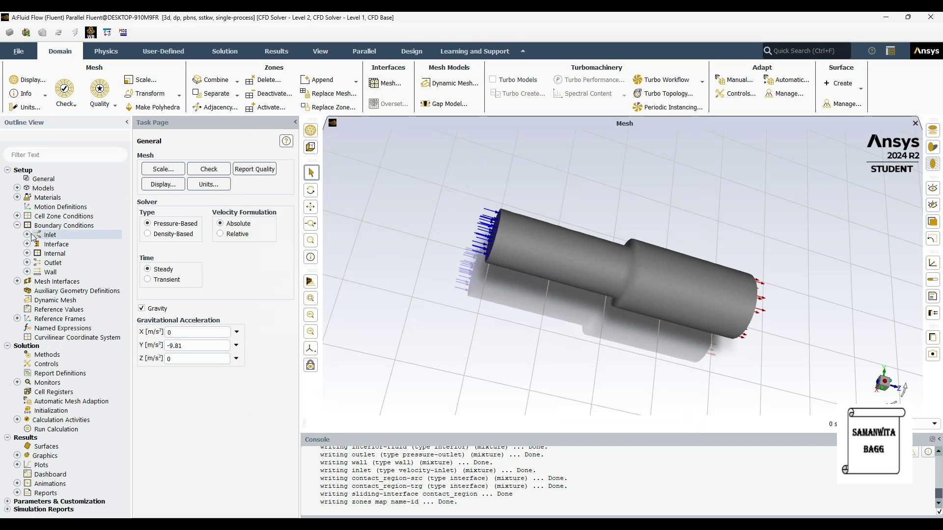
click(27, 235)
double_click(68, 244)
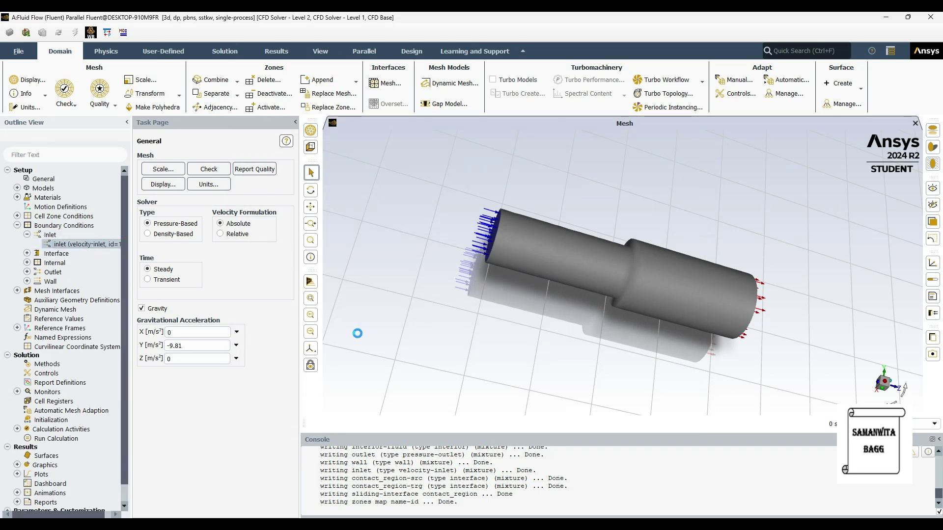
click(315, 352)
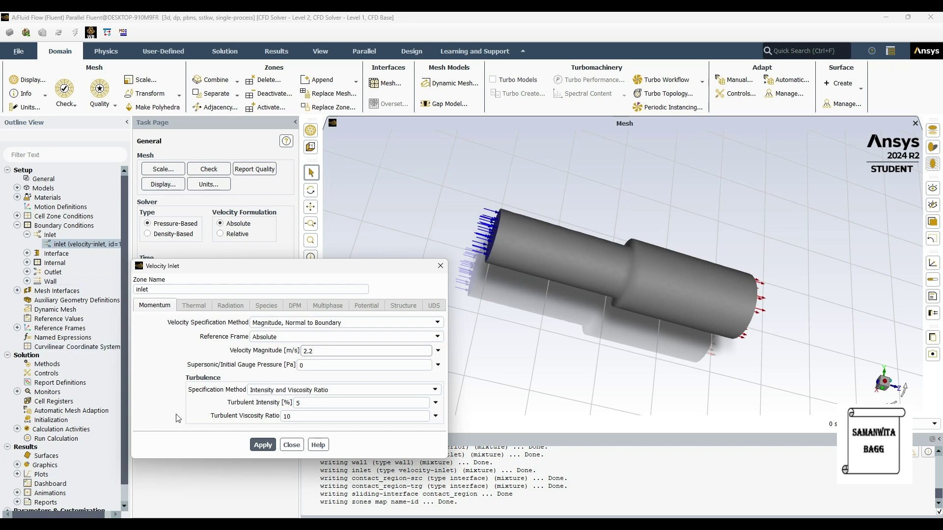
text(2.2)
click(271, 446)
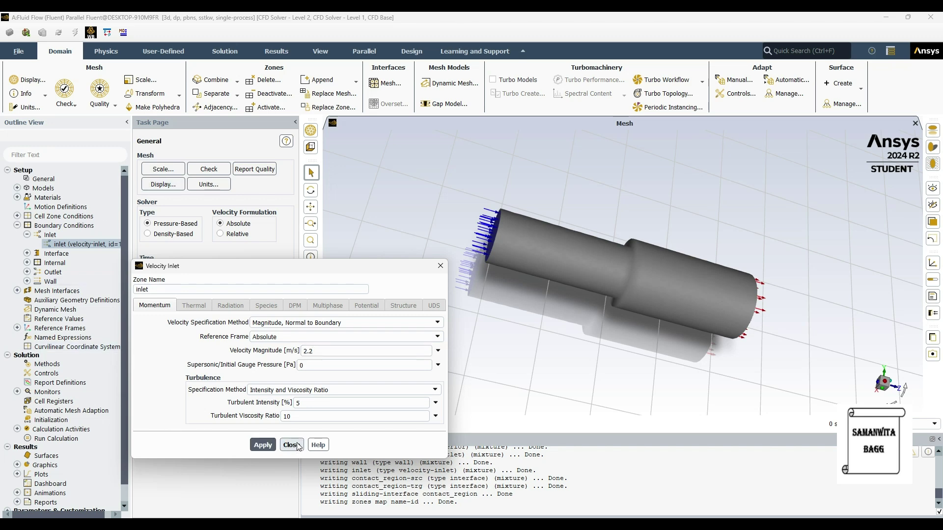
click(292, 445)
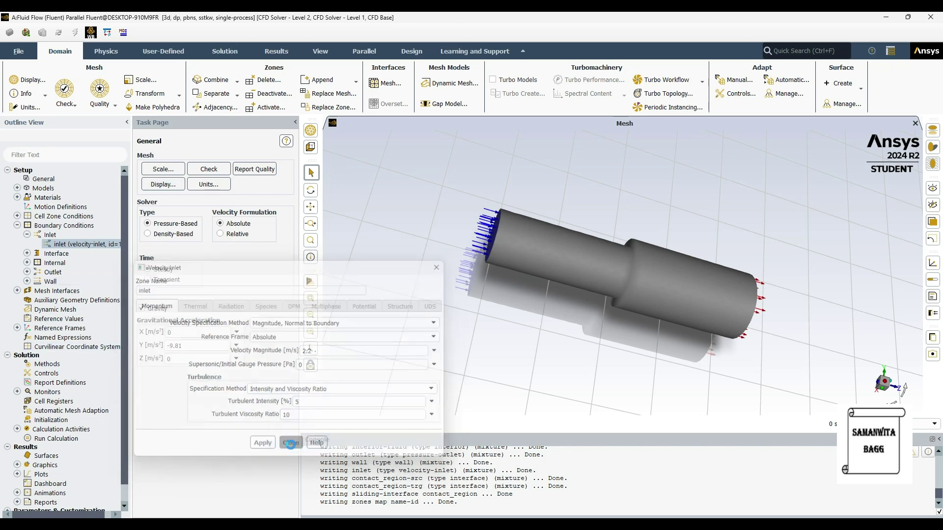
click(27, 235)
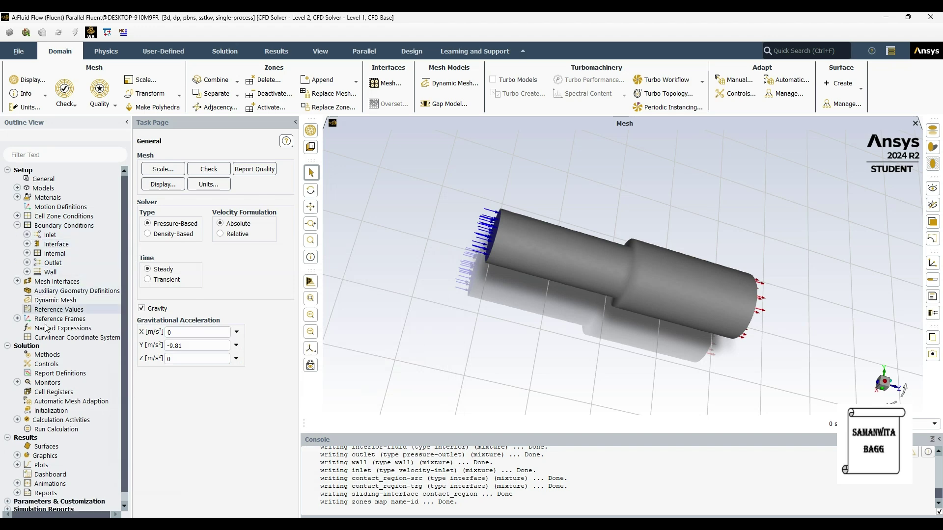
click(17, 225)
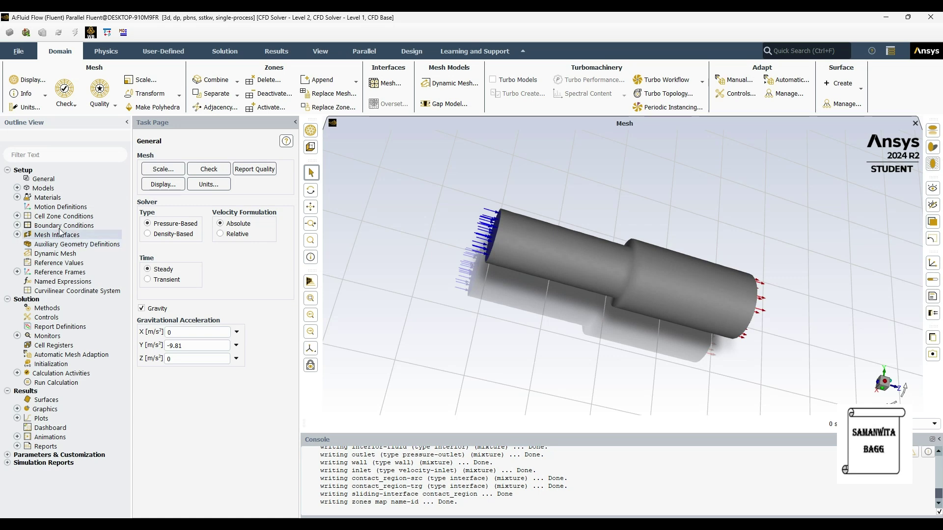
Compute the reference values from the inlet and set the reference zone to fluid
click(42, 265)
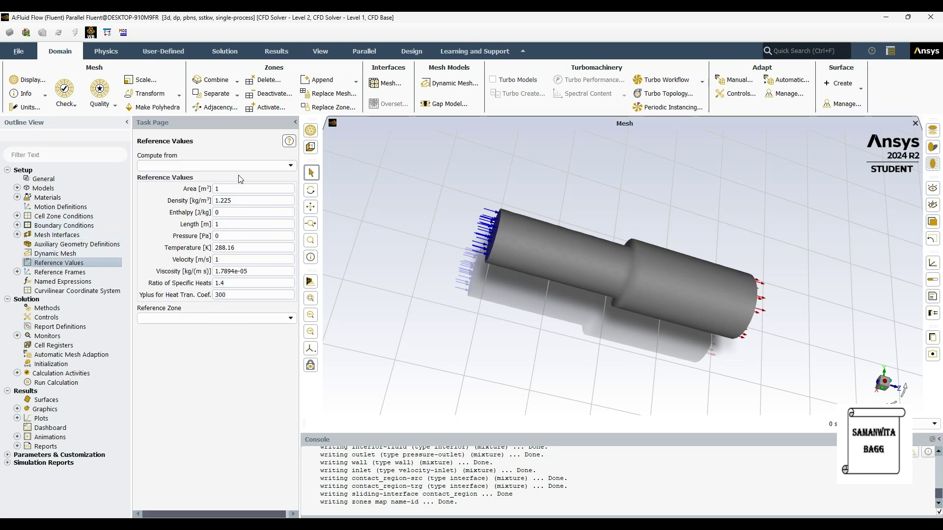
click(262, 166)
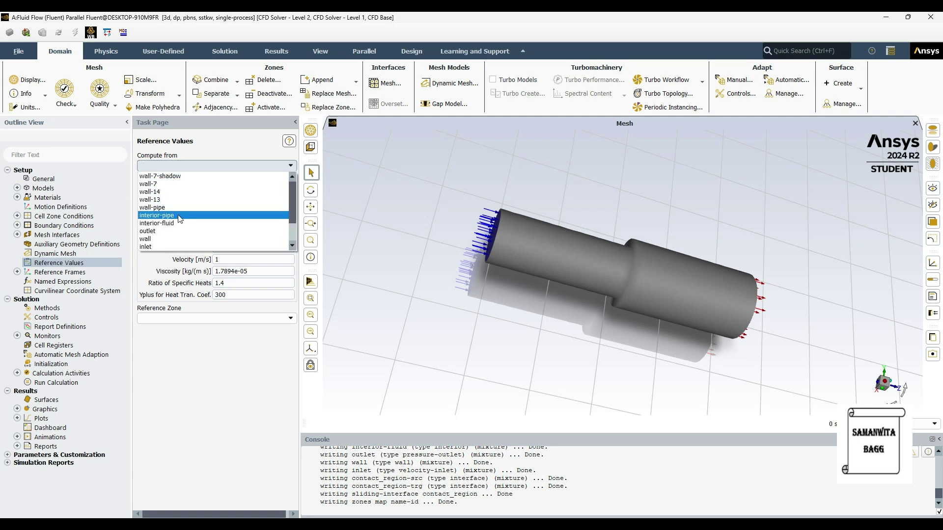
click(165, 247)
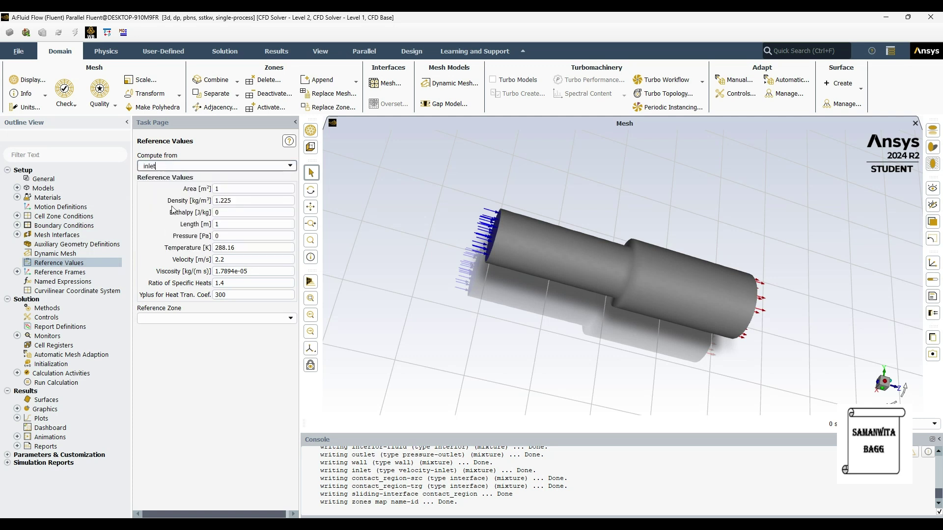
click(282, 319)
click(162, 332)
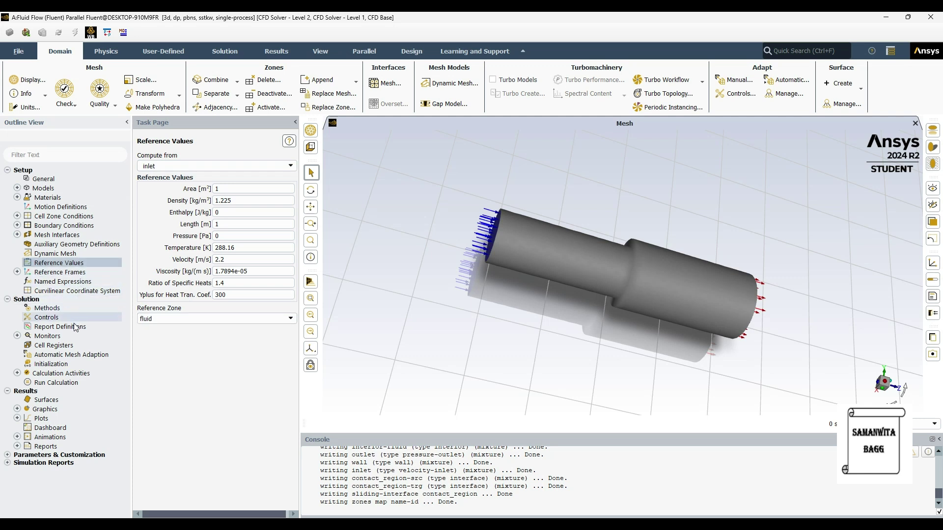
Initialize the solution with Standard Initialization computed from the inlet
click(51, 364)
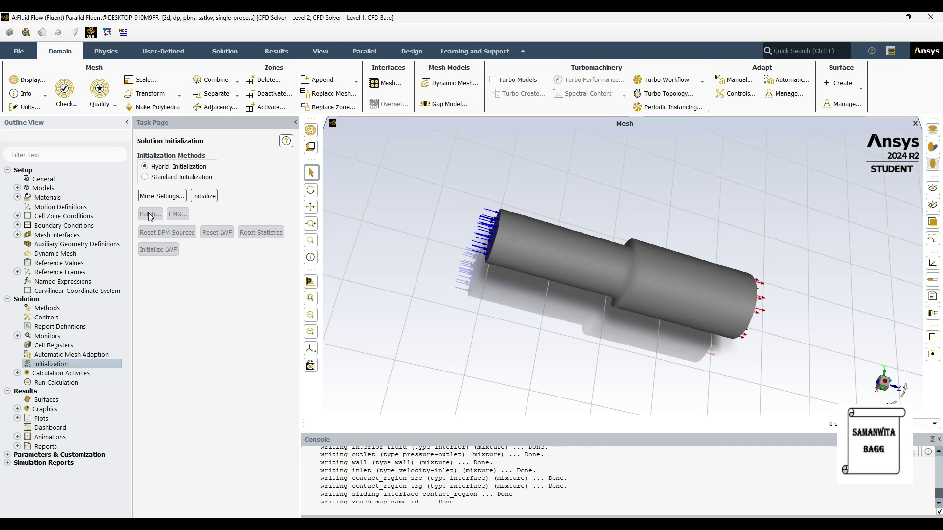
click(146, 178)
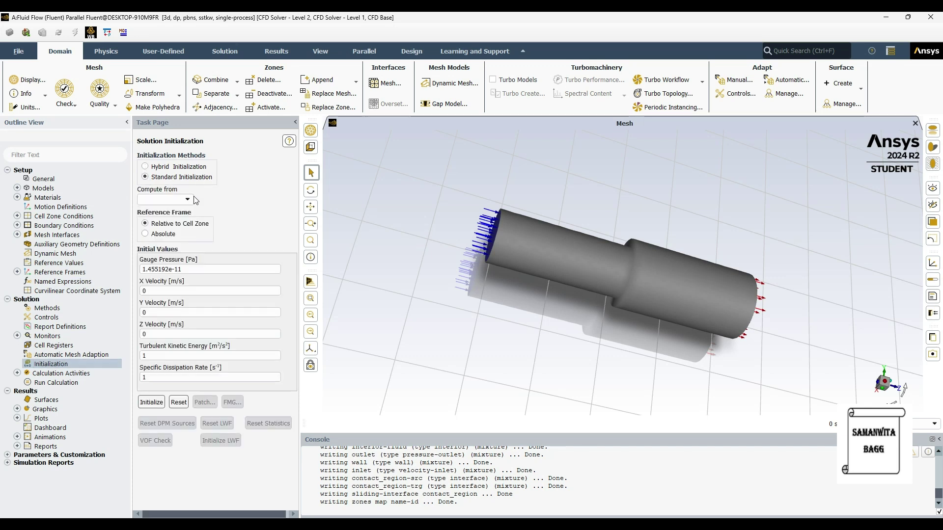
click(186, 200)
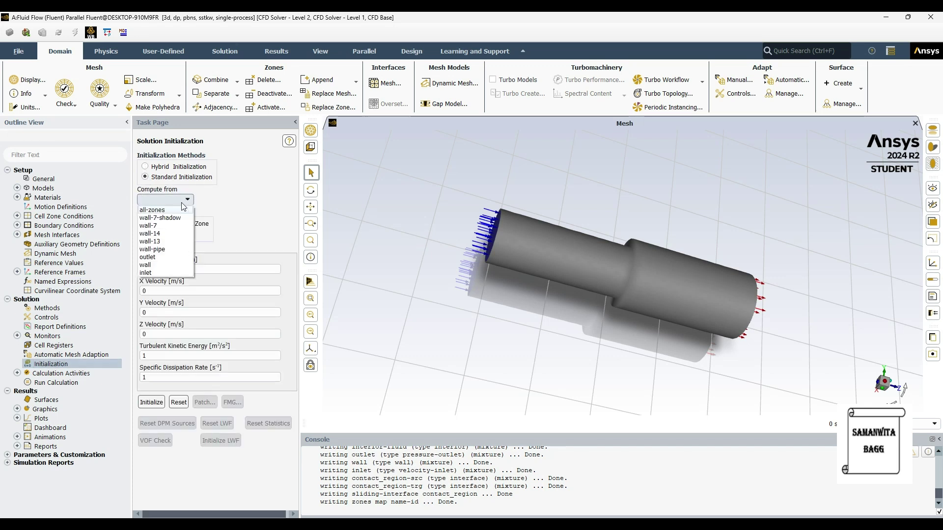
click(163, 273)
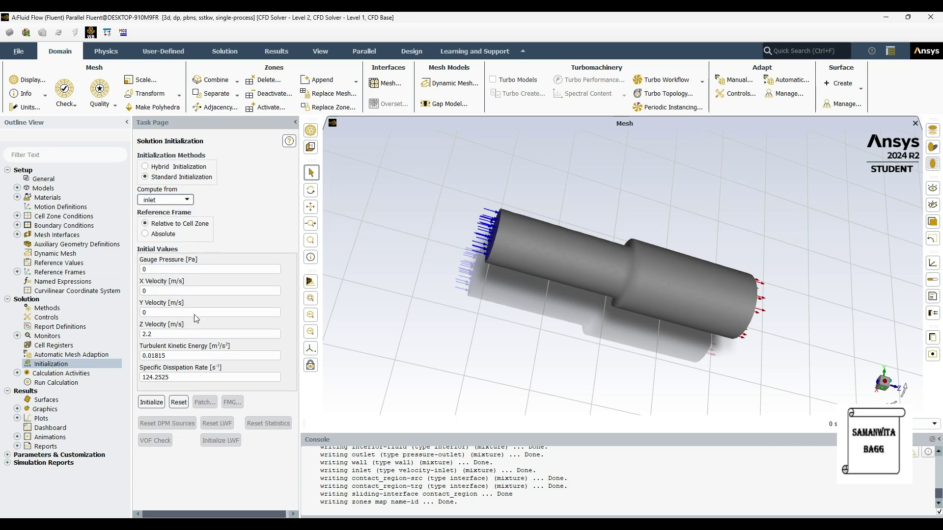
click(156, 403)
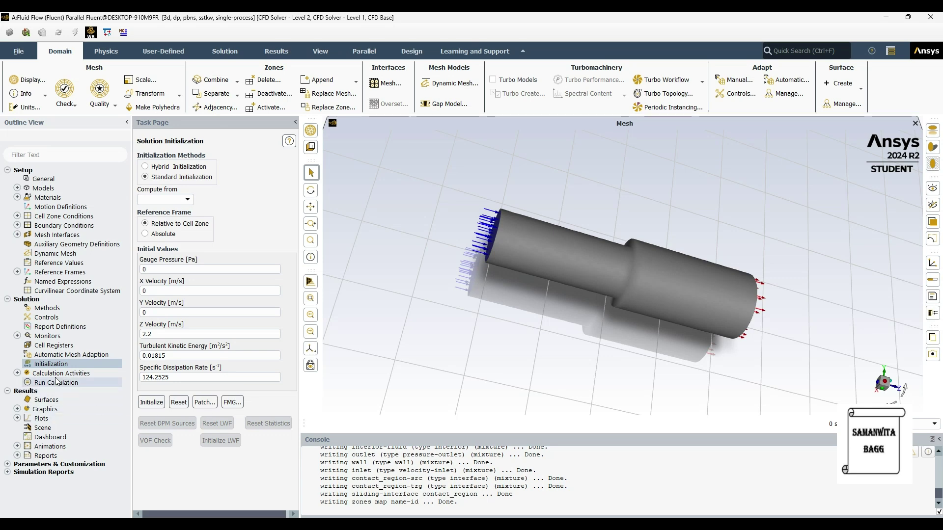
Configure Autosave in the calculation activities to save the data file every 25 iterations
click(18, 373)
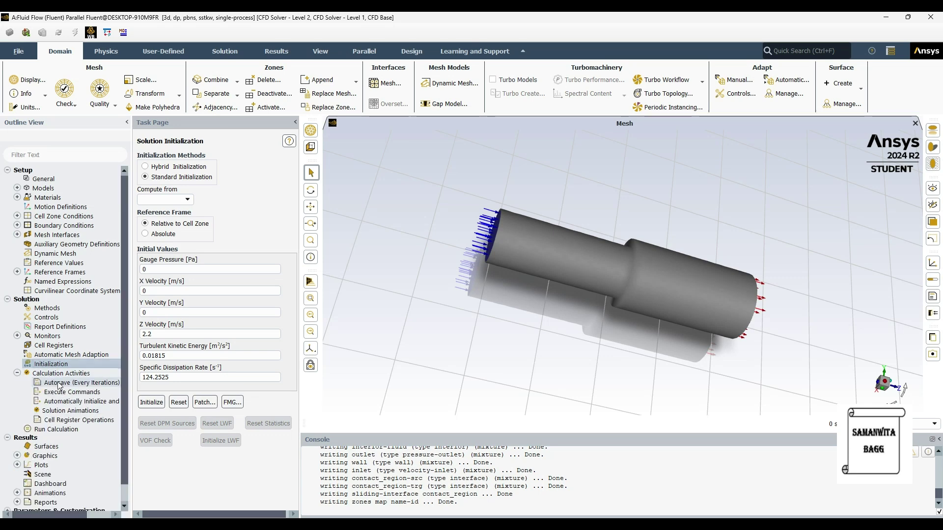
double_click(81, 382)
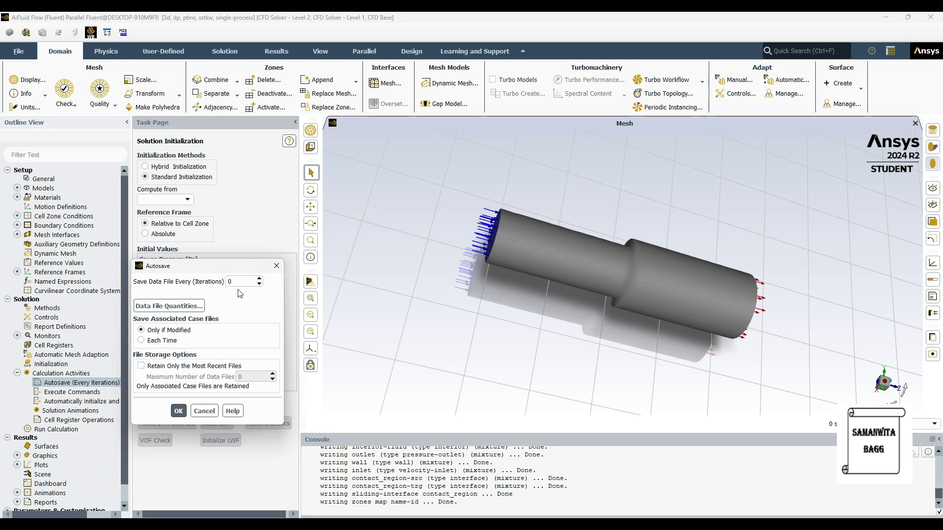
double_click(230, 282)
text(25)
click(178, 411)
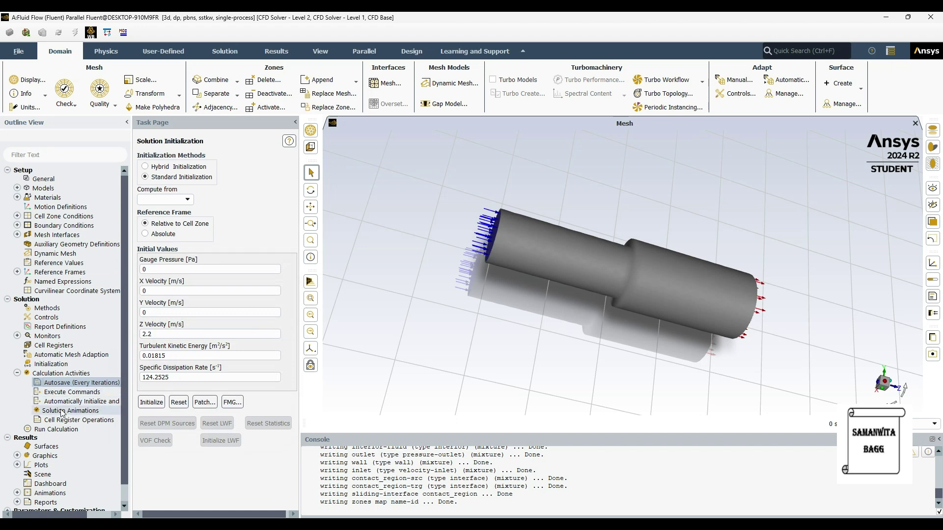
click(17, 373)
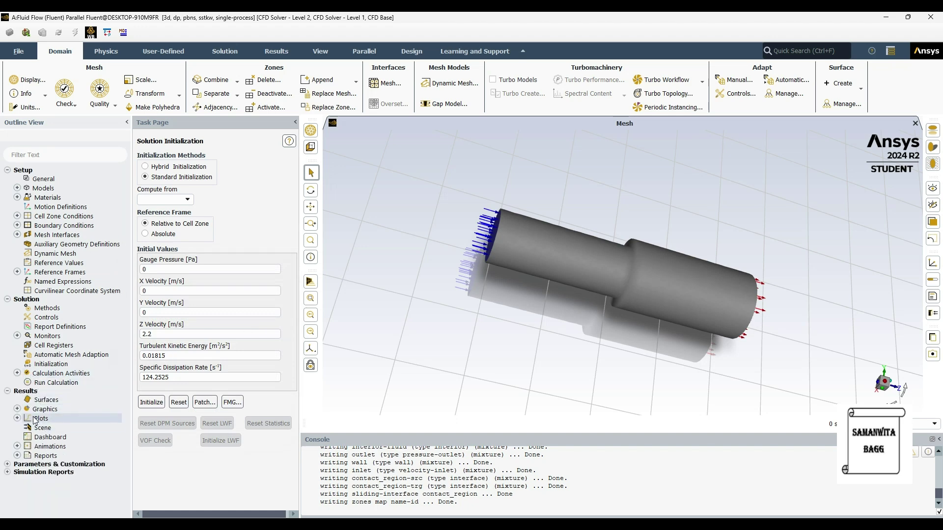
Create a new pathlines plot and color it by Pressure with the Dynamic Pressure variable
click(17, 410)
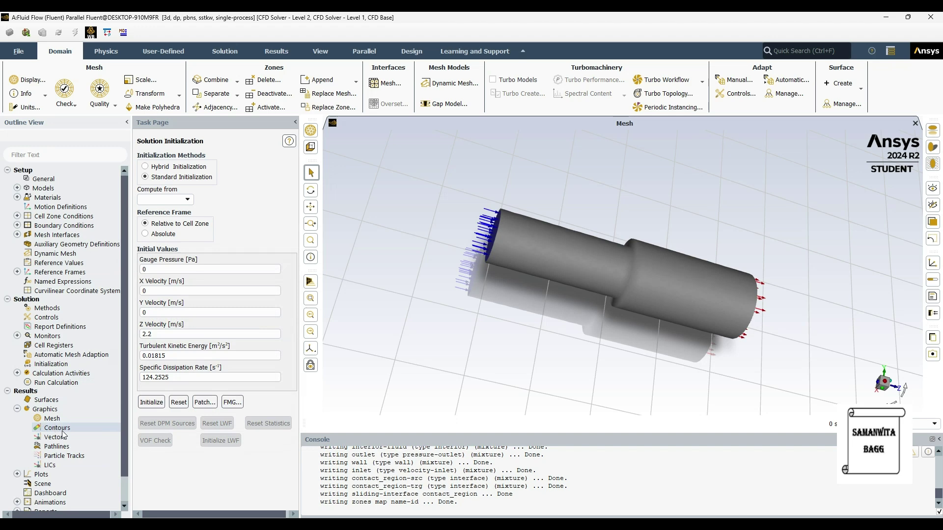
double_click(54, 447)
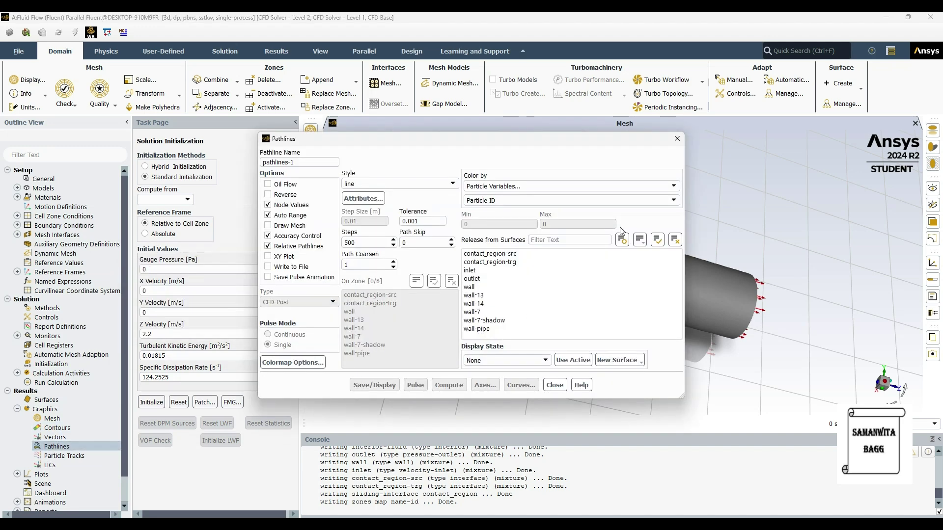
click(632, 186)
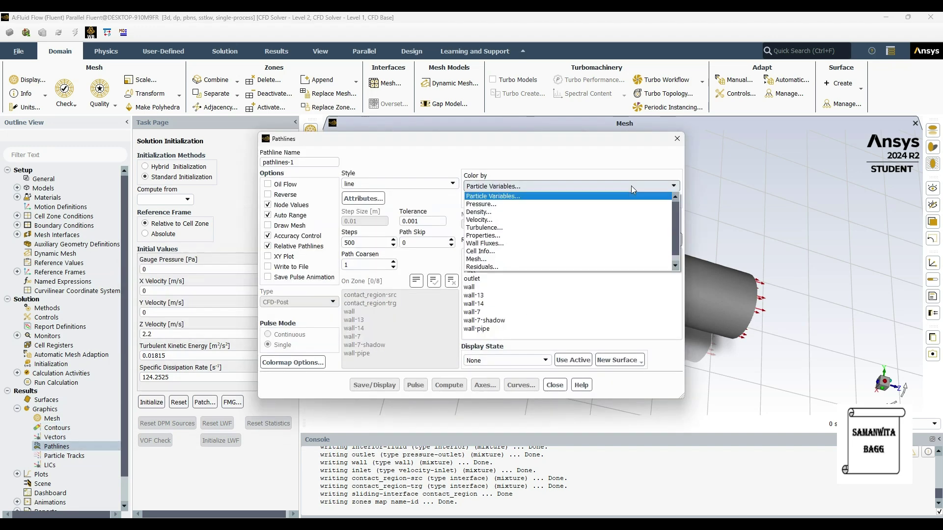
click(511, 205)
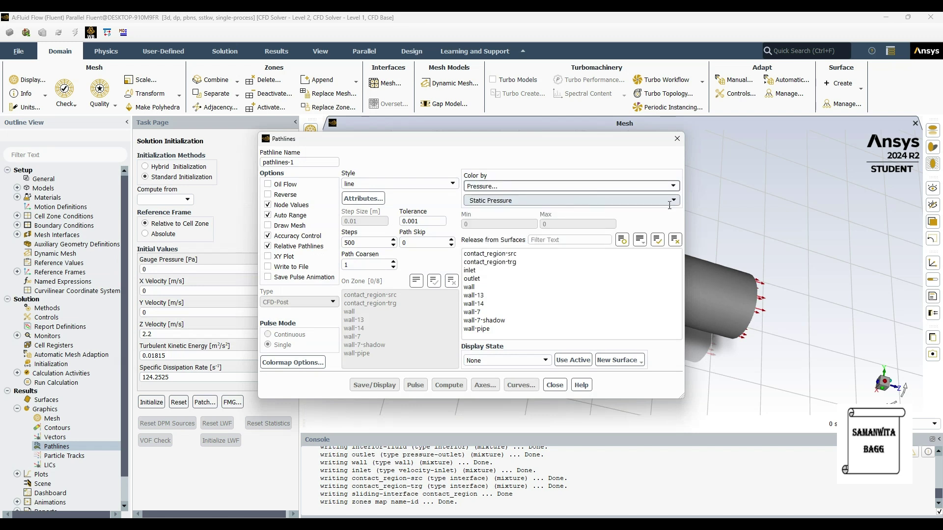
click(549, 201)
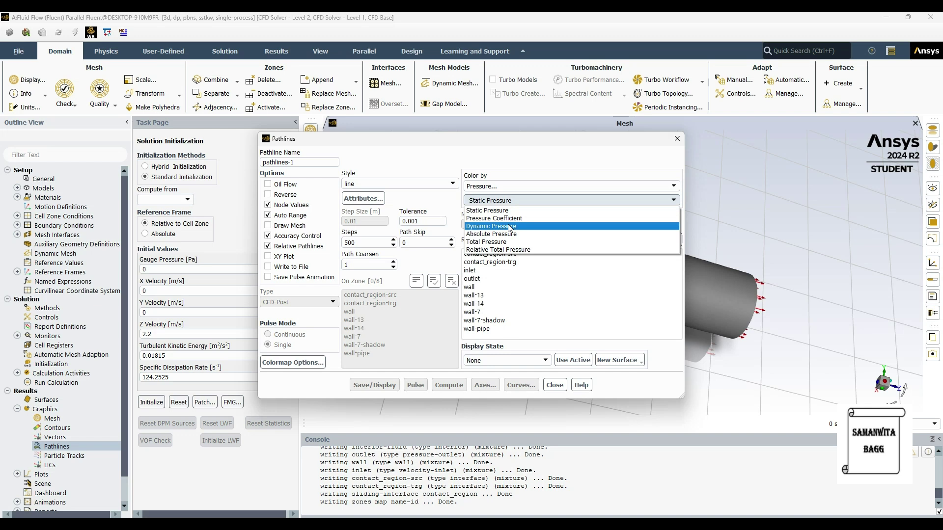
click(509, 226)
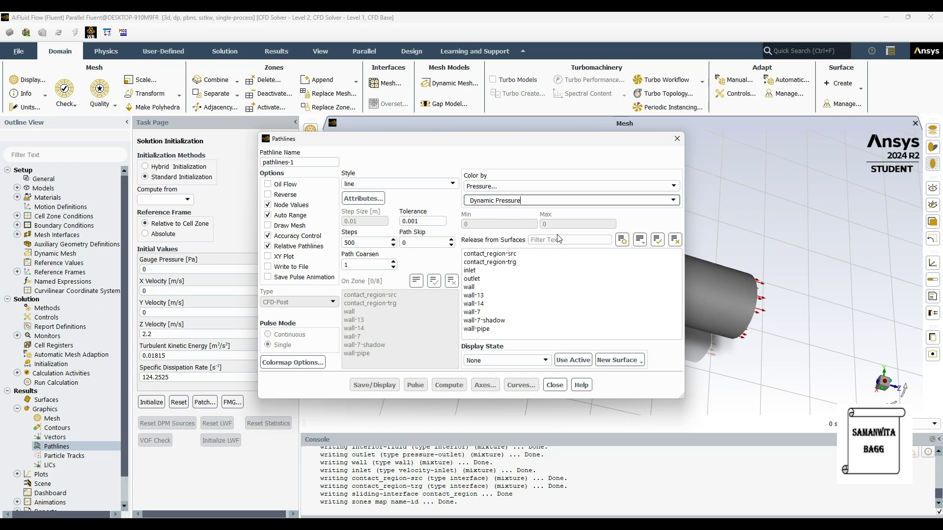
Release the dynamic pressure pathlines from inlet, outlet, wall and wall-pipe, save and display them, and close the dialog
click(495, 271)
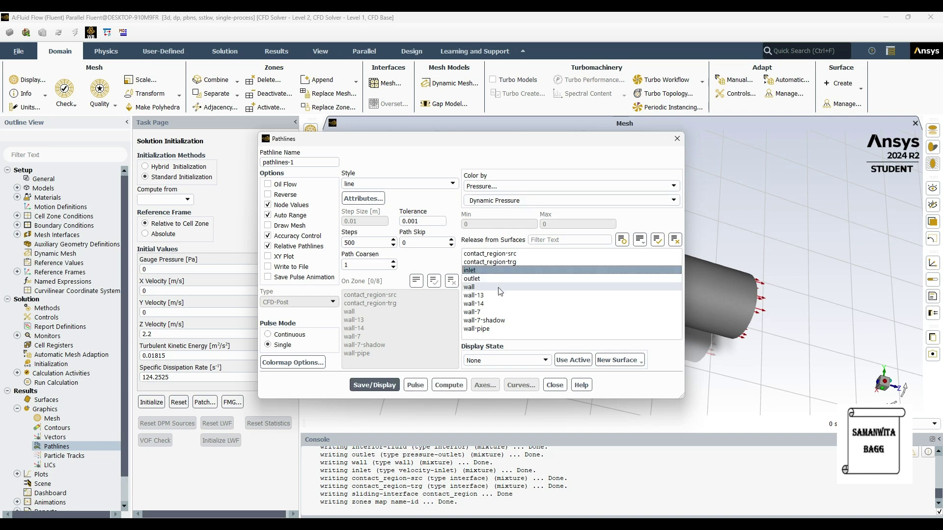
click(491, 279)
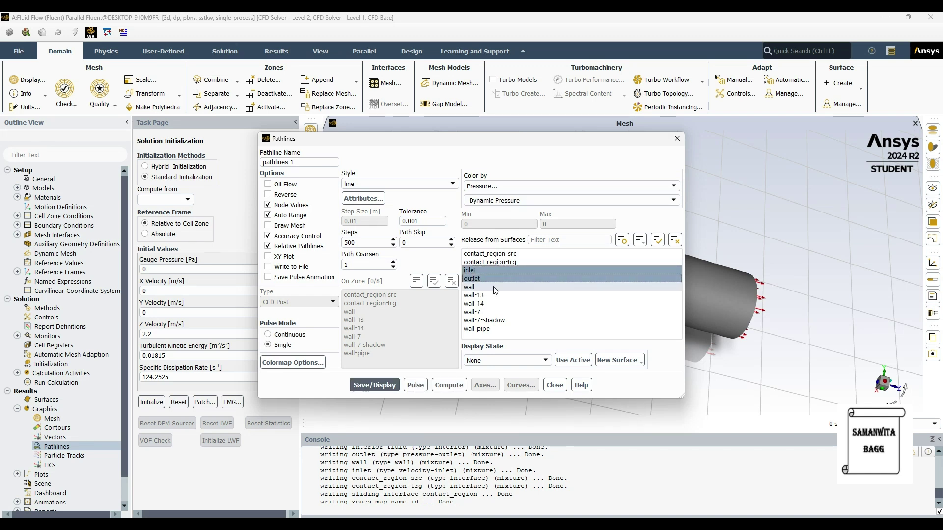
click(481, 288)
click(486, 329)
click(365, 388)
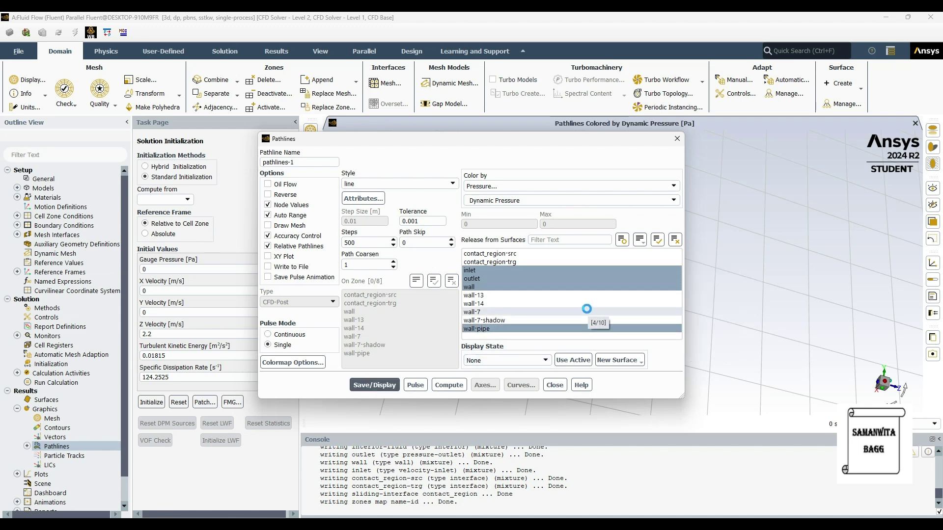
click(677, 139)
Create a second pathlines plot and color it by Velocity with the Velocity Magnitude variable
click(27, 447)
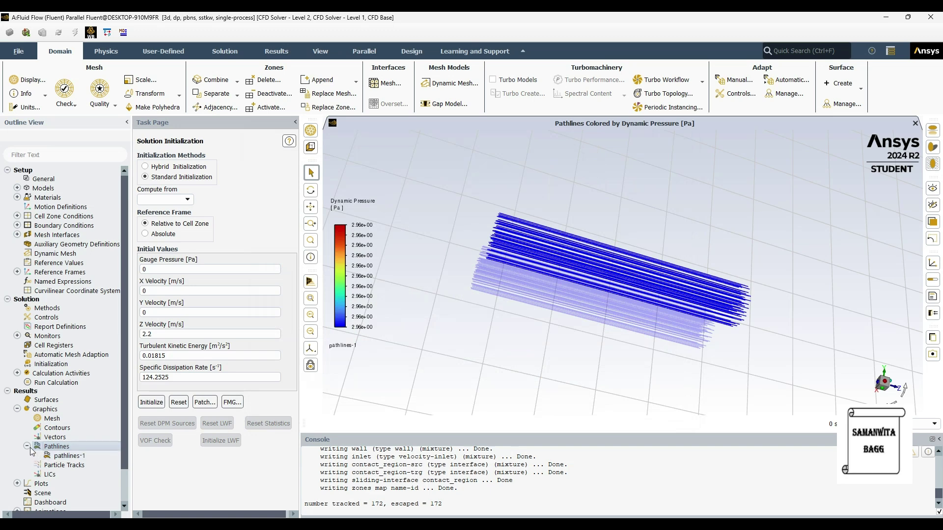
double_click(58, 447)
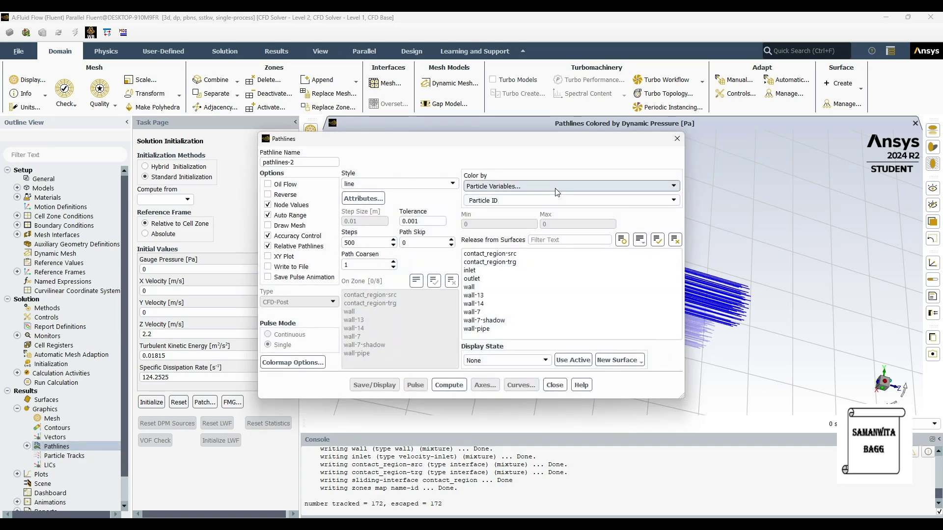
click(522, 187)
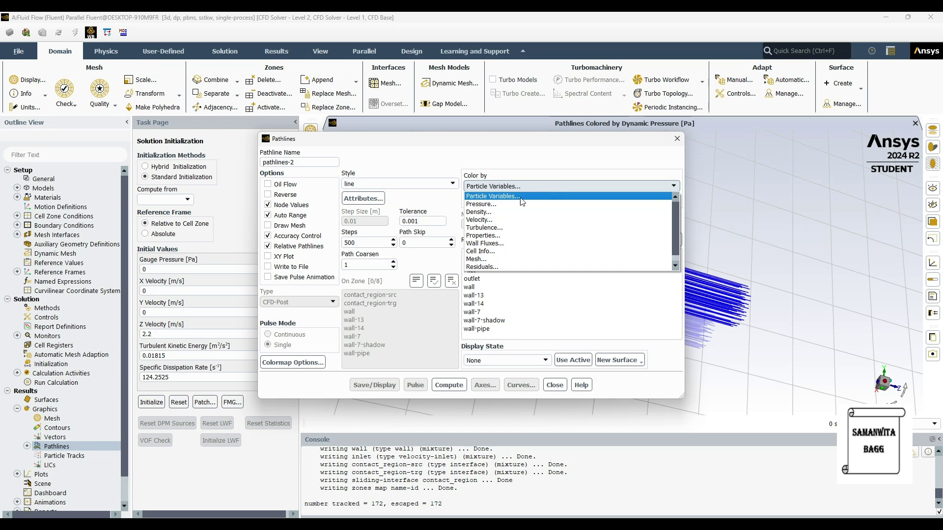
click(490, 220)
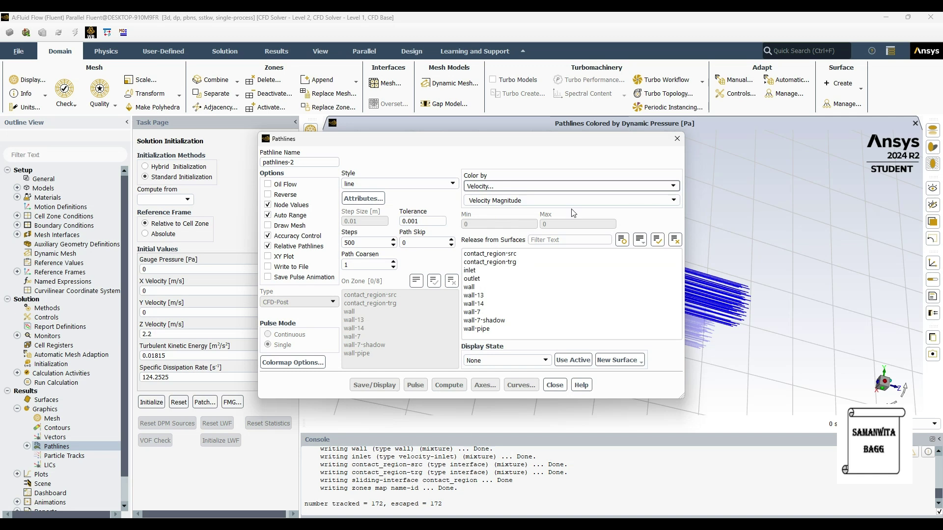
Release the velocity magnitude pathlines from inlet, outlet, wall and wall-pipe, save and display them, and close the dialog
click(487, 271)
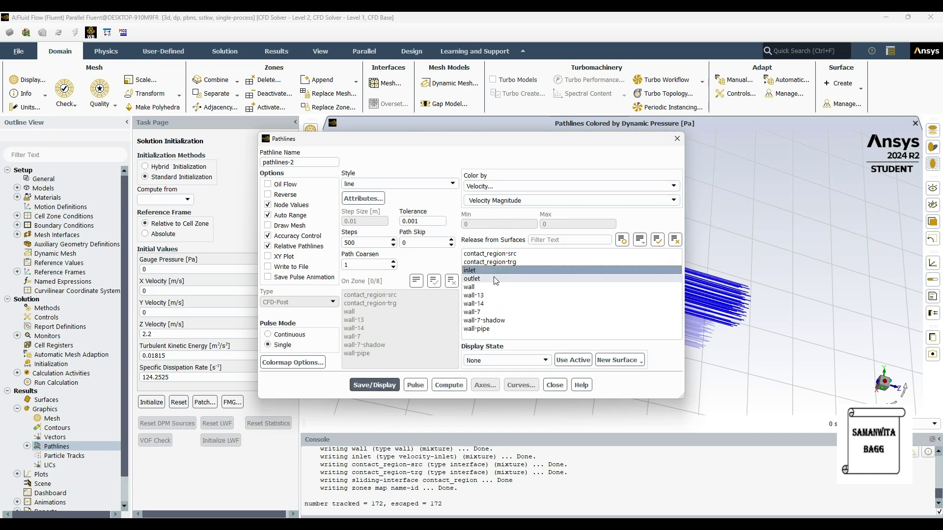
click(486, 279)
click(487, 287)
click(493, 329)
click(381, 390)
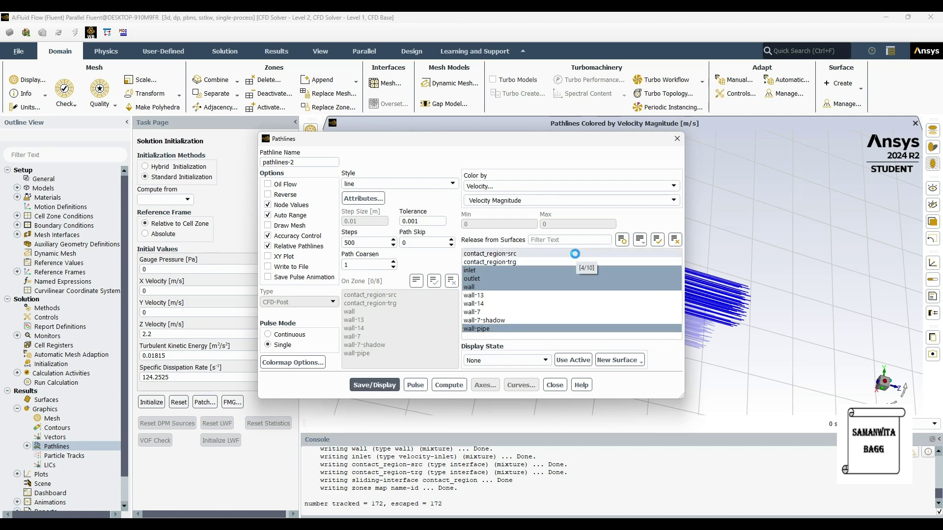
click(678, 140)
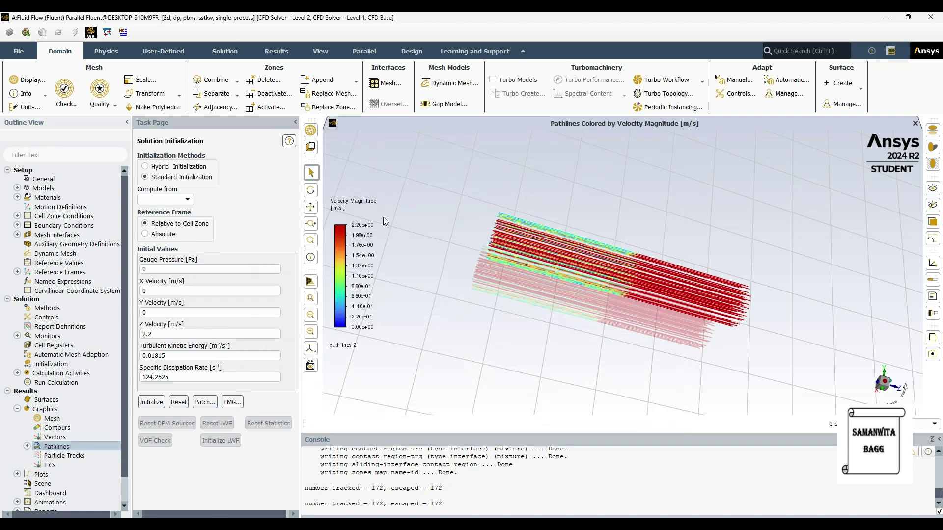
Reopen pathlines-1 and display its dynamic pressure pathlines again, then close the dialog
click(27, 446)
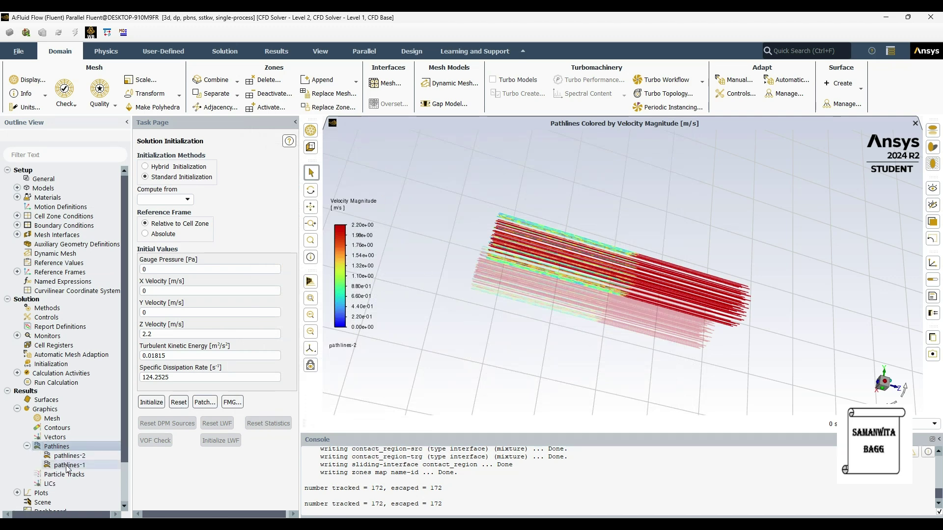
double_click(69, 466)
click(375, 385)
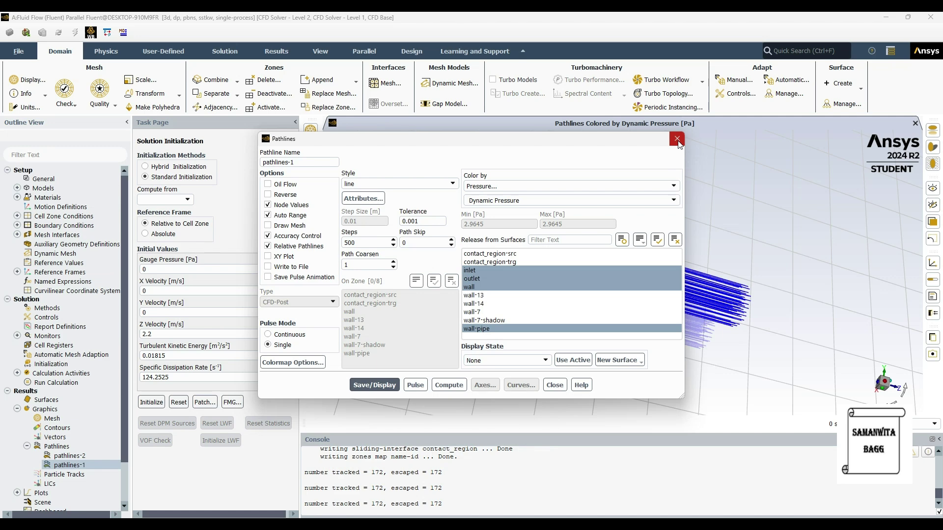
click(677, 140)
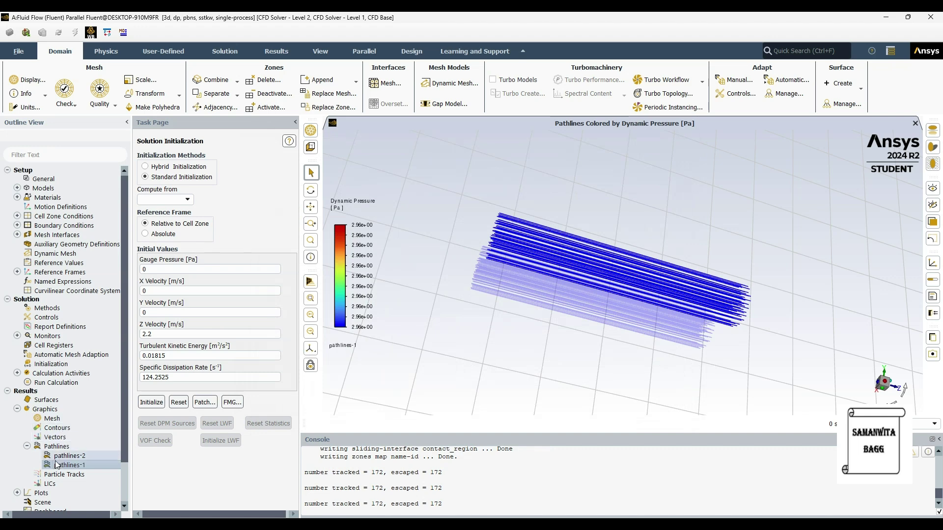
click(27, 447)
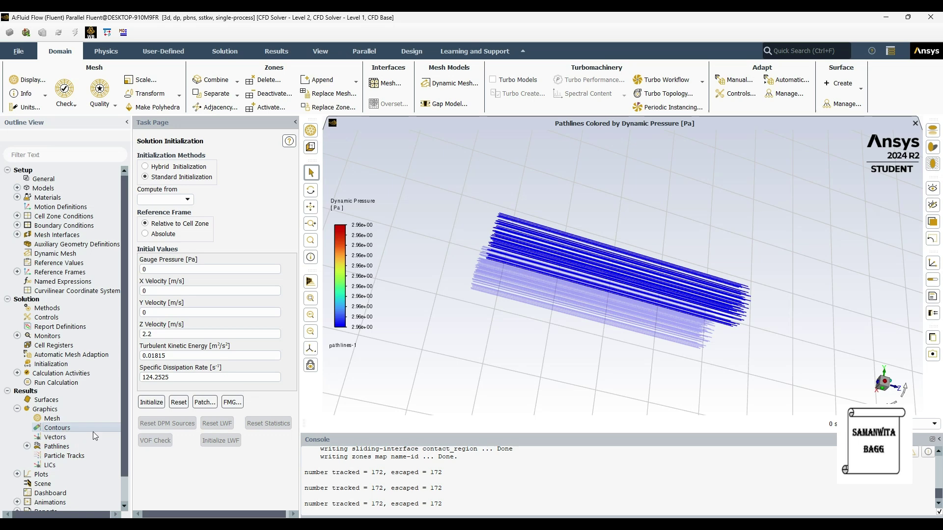
Create a new contour plot of Pressure using the Dynamic Pressure variable
double_click(61, 429)
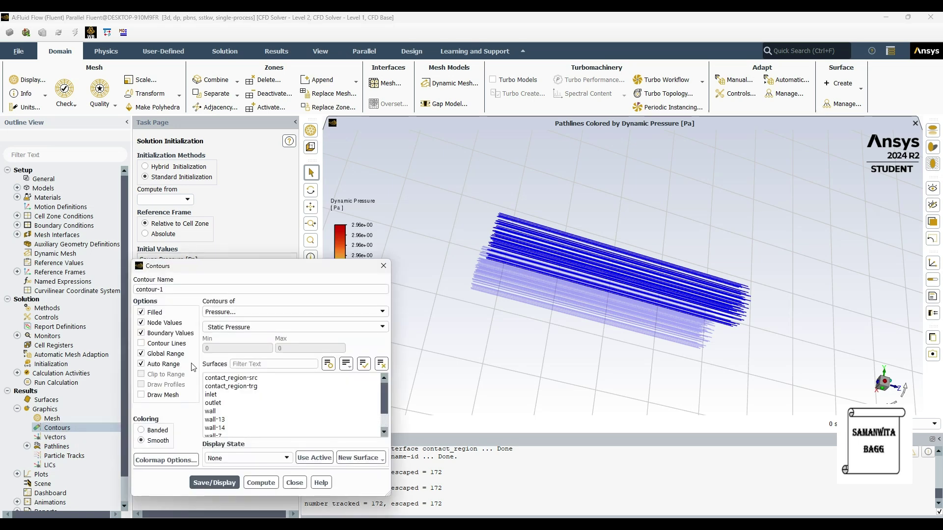
click(383, 332)
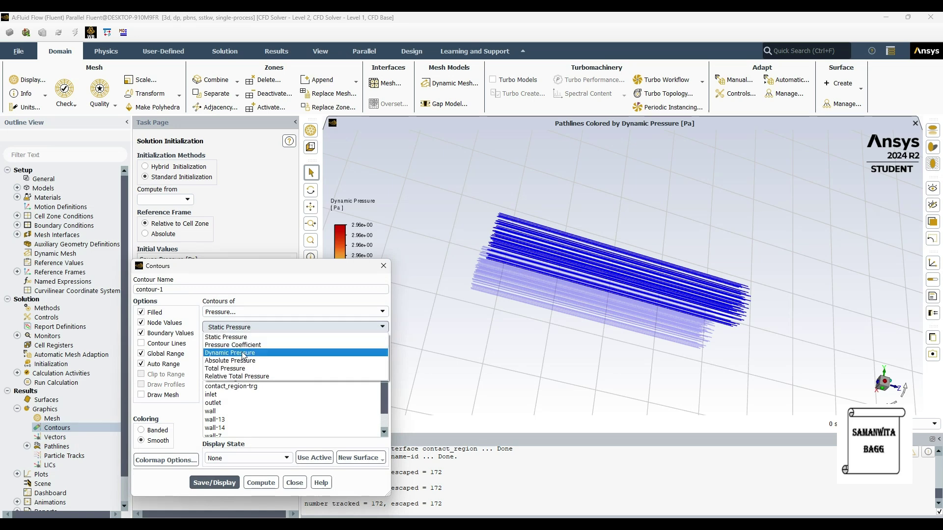
click(244, 353)
Plot the dynamic pressure contour on inlet, outlet, wall and wall-pipe, save and display it, and close the dialog
click(232, 394)
click(236, 403)
click(226, 412)
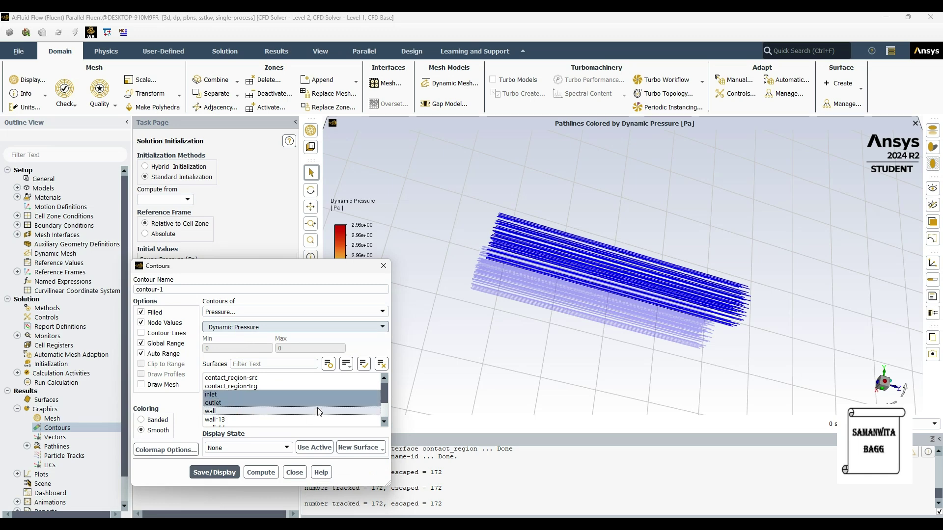
scroll(385, 393, down, 2)
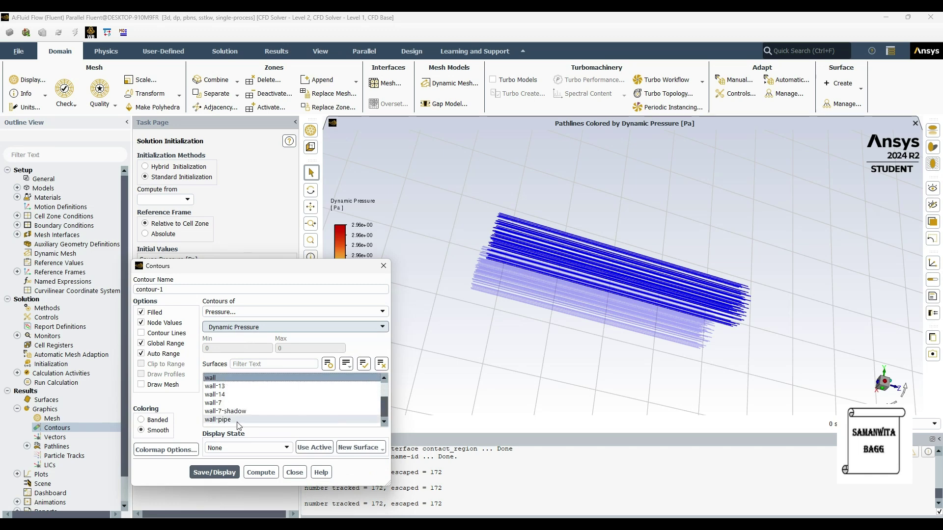
scroll(238, 421, up, 3)
scroll(392, 379, down, 3)
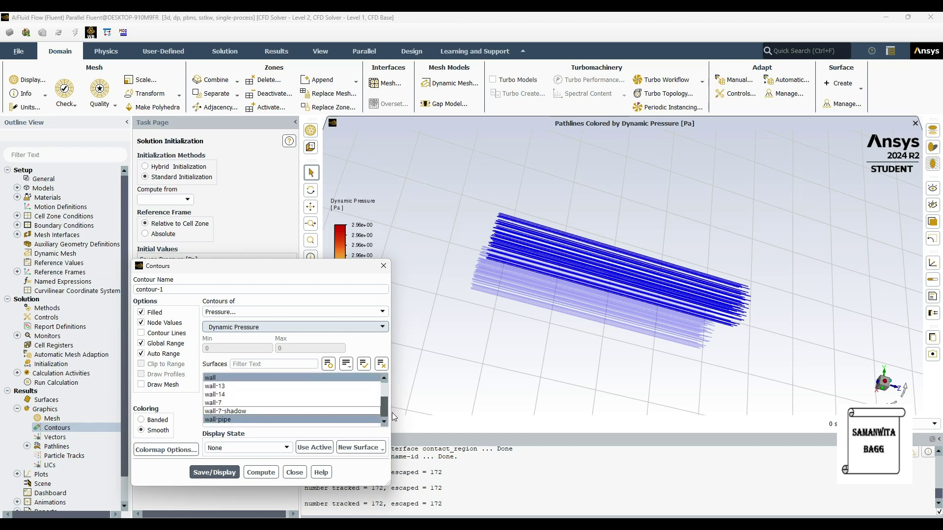
click(214, 473)
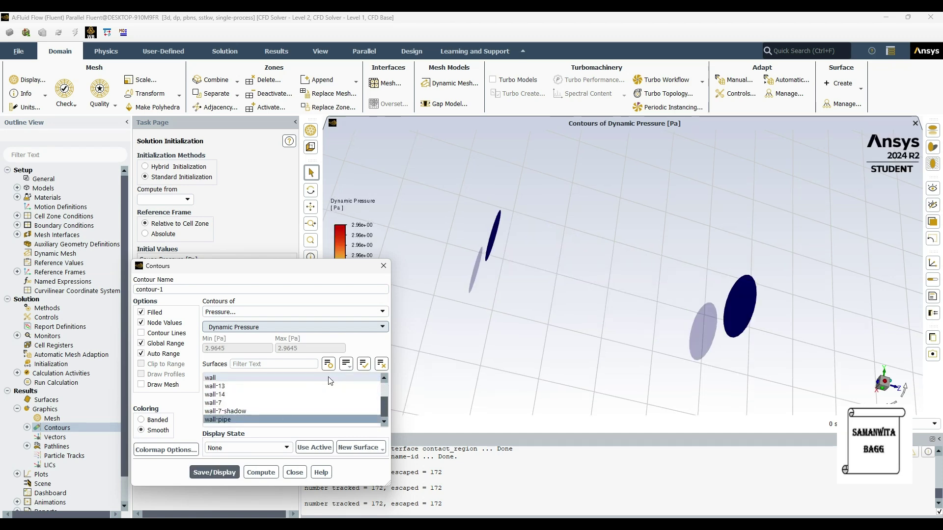
click(295, 472)
Create a second contour plot of Velocity using the Velocity Magnitude variable
click(27, 428)
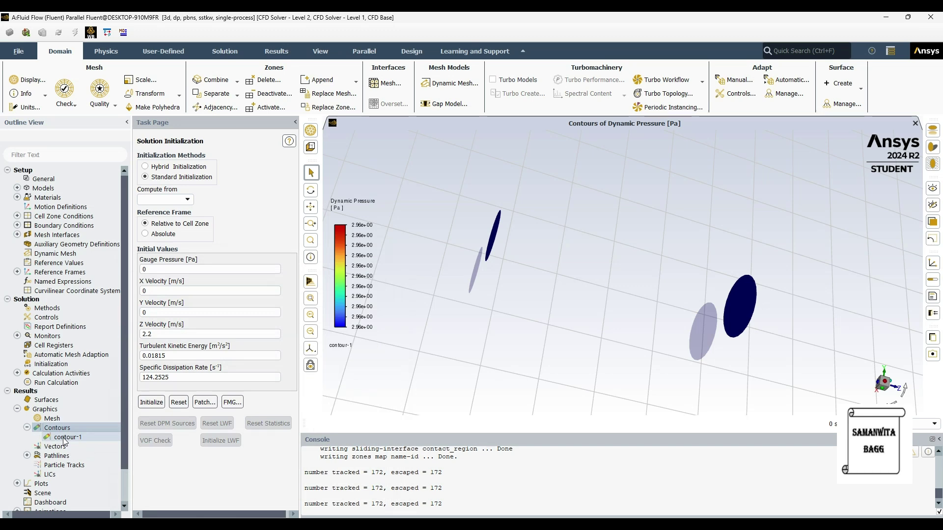
double_click(60, 428)
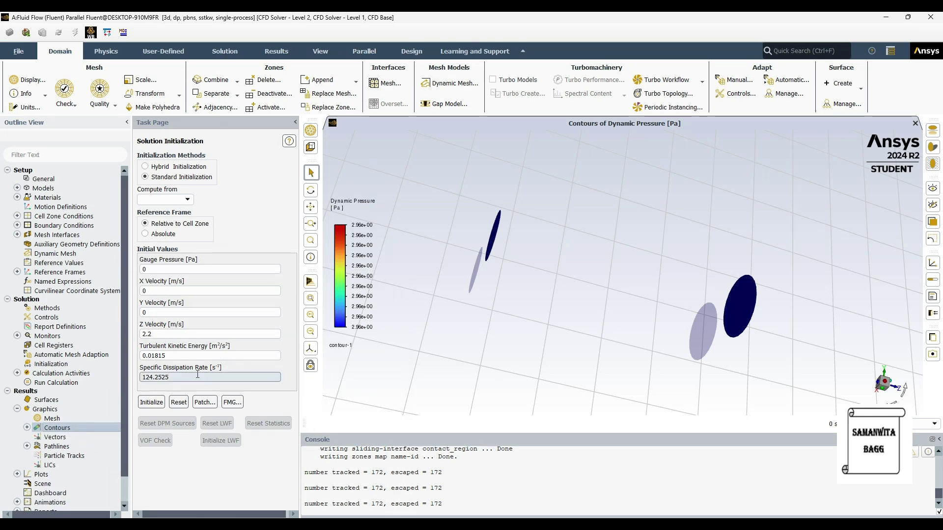
click(295, 311)
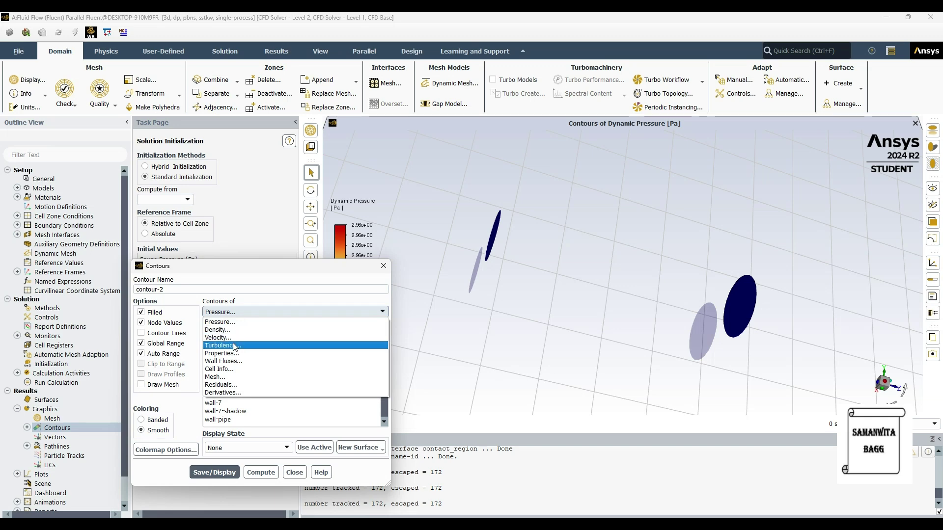
click(240, 338)
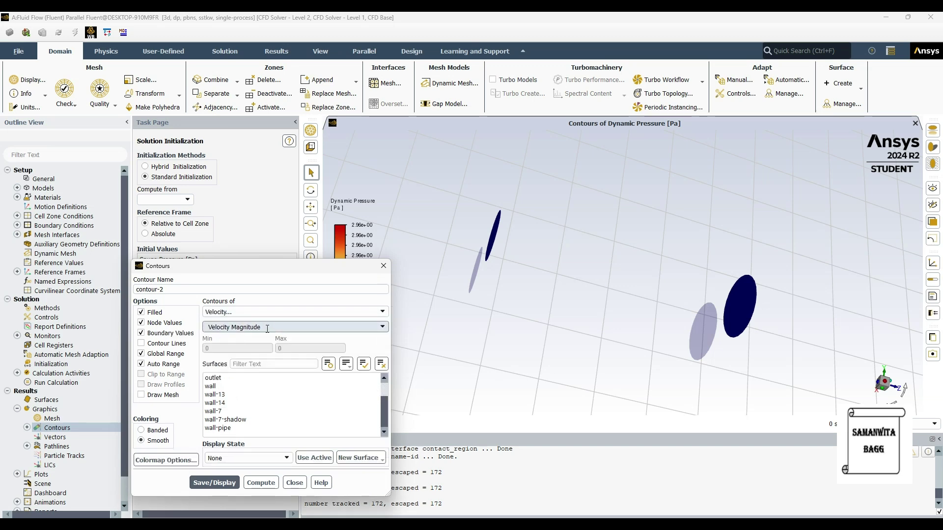
Plot the velocity magnitude contour on the contact_region-trg surface, save and display it, and close the dialog
scroll(244, 393, up, 1)
click(232, 386)
click(224, 483)
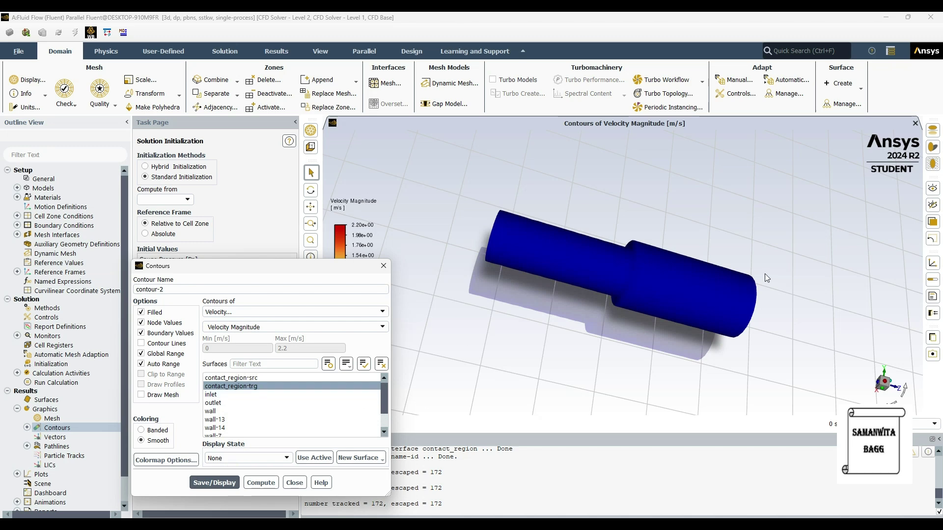
click(222, 484)
click(384, 266)
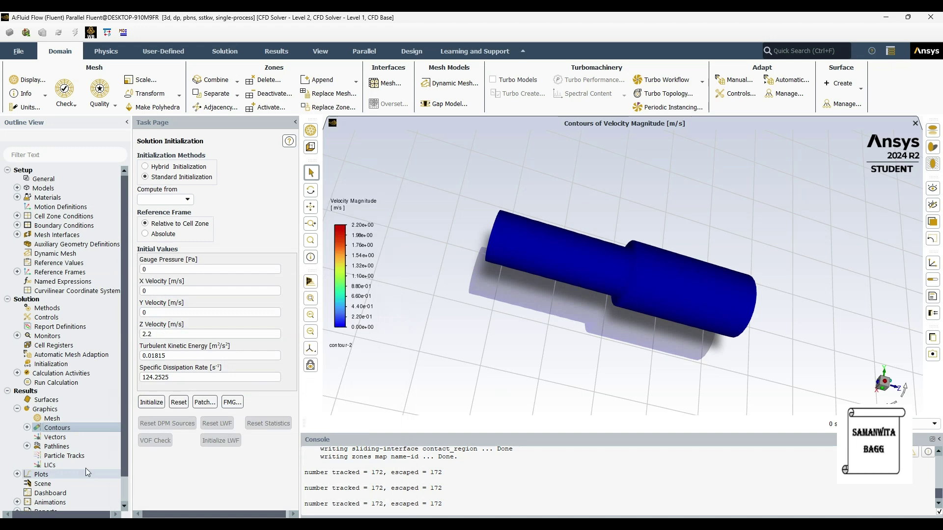
Edit contour-1 to use only the contact_region-trg surface, removing inlet, outlet, wall and wall-pipe from the selection
click(26, 427)
double_click(113, 446)
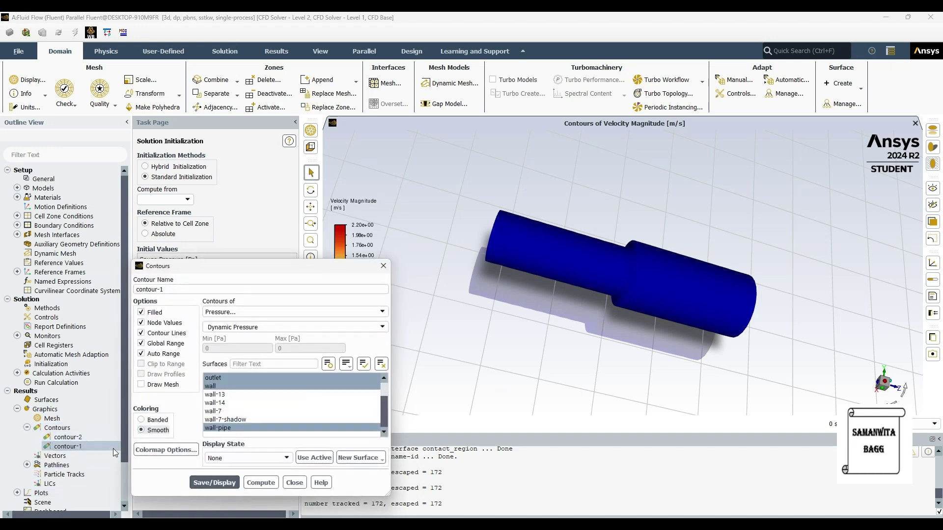
scroll(269, 391, up, 1)
click(254, 387)
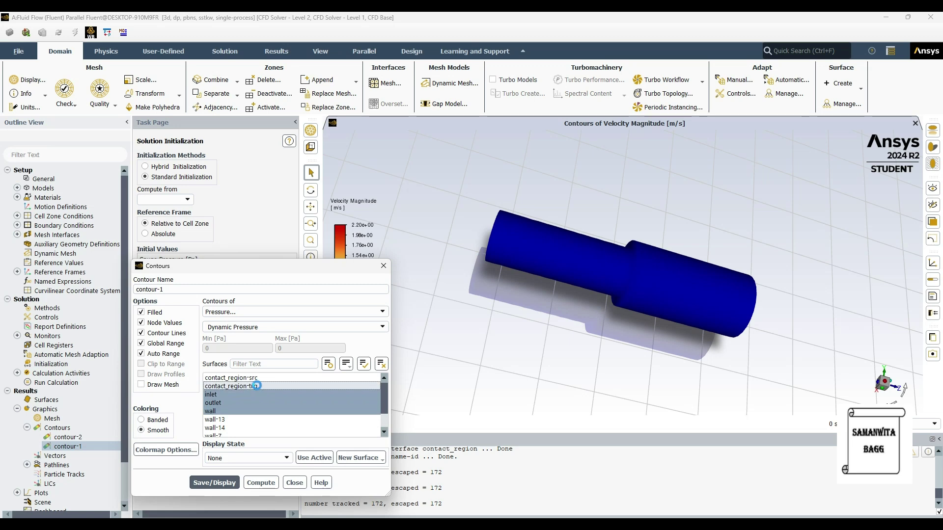
click(230, 396)
click(230, 404)
click(231, 411)
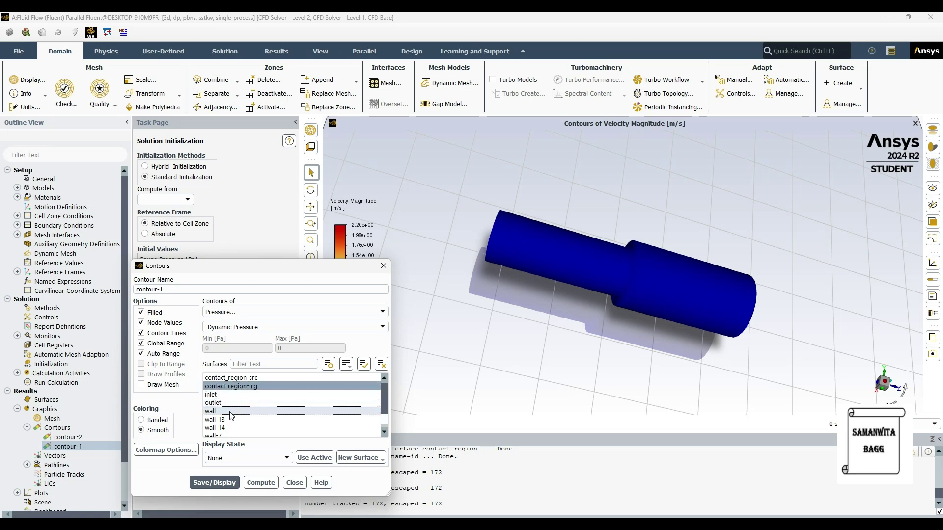
scroll(277, 422, down, 1)
click(252, 428)
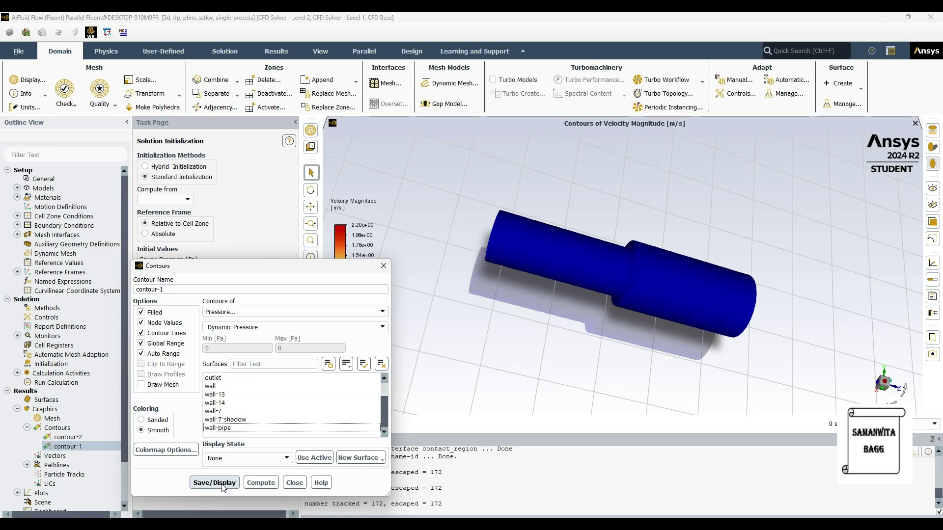
Keep the display state of contour-1 at None, save and display the dynamic pressure contour, and close the dialog
click(248, 458)
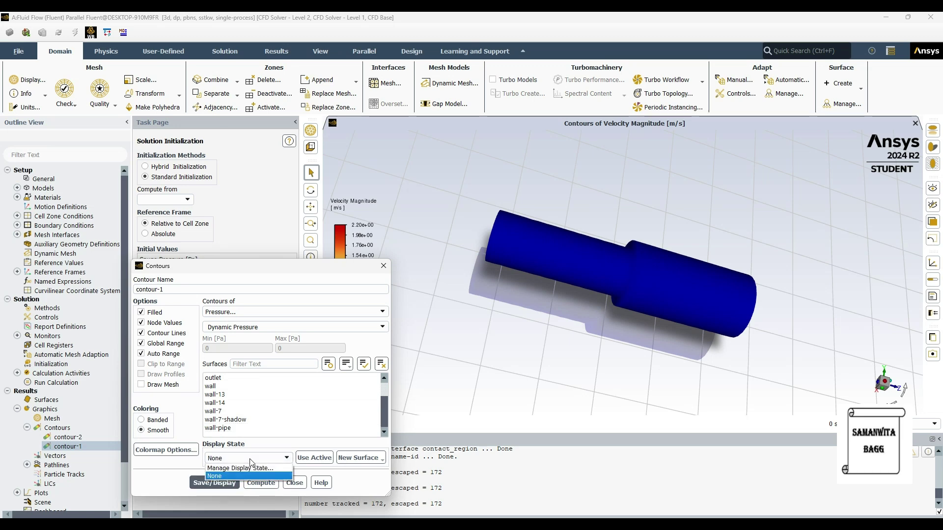
click(231, 476)
click(216, 482)
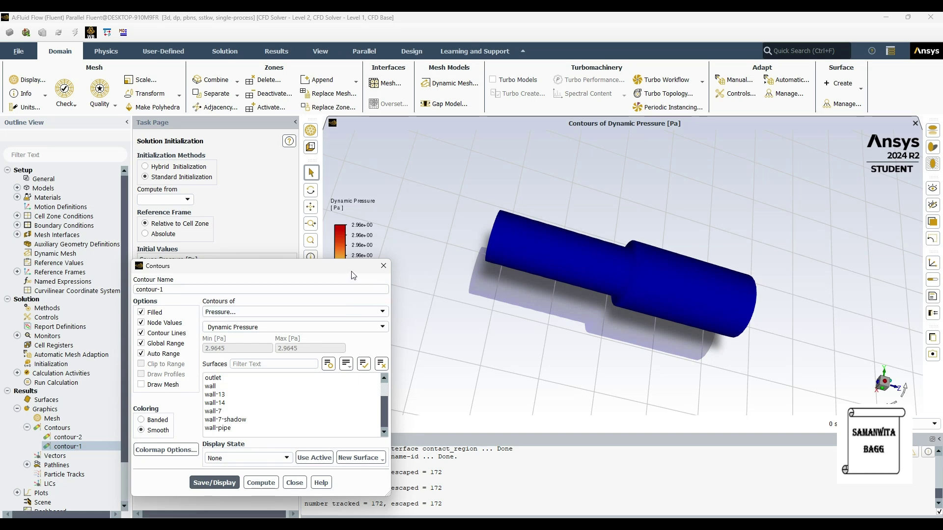
click(384, 265)
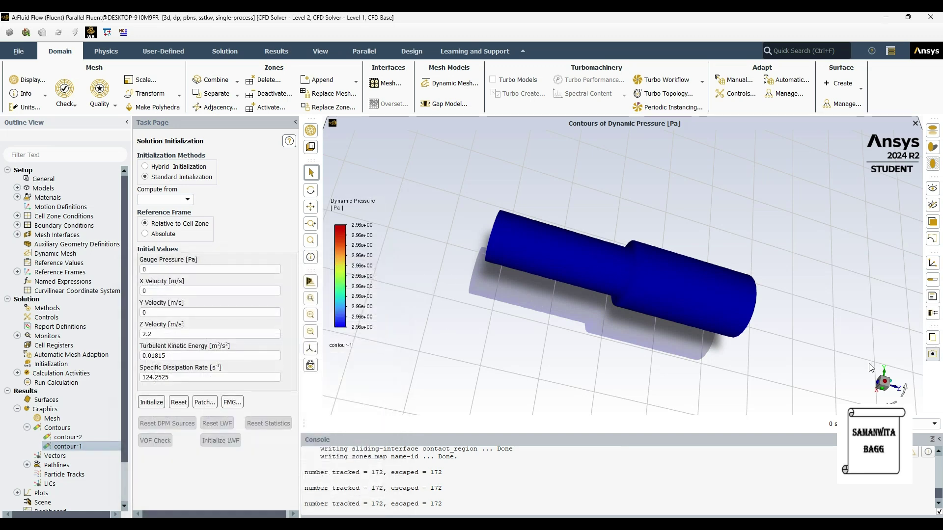
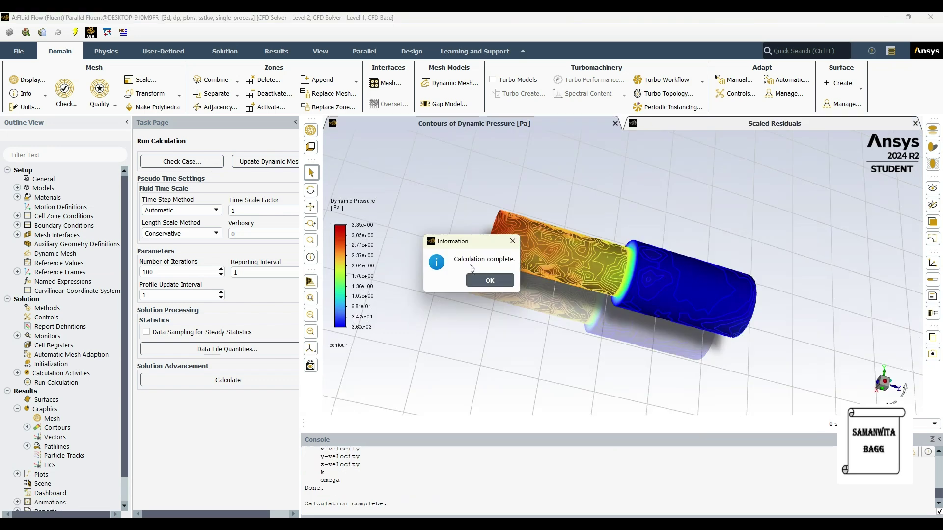
Dismiss the calculation message and examine the iteration residuals and data-writing log in the console
click(493, 286)
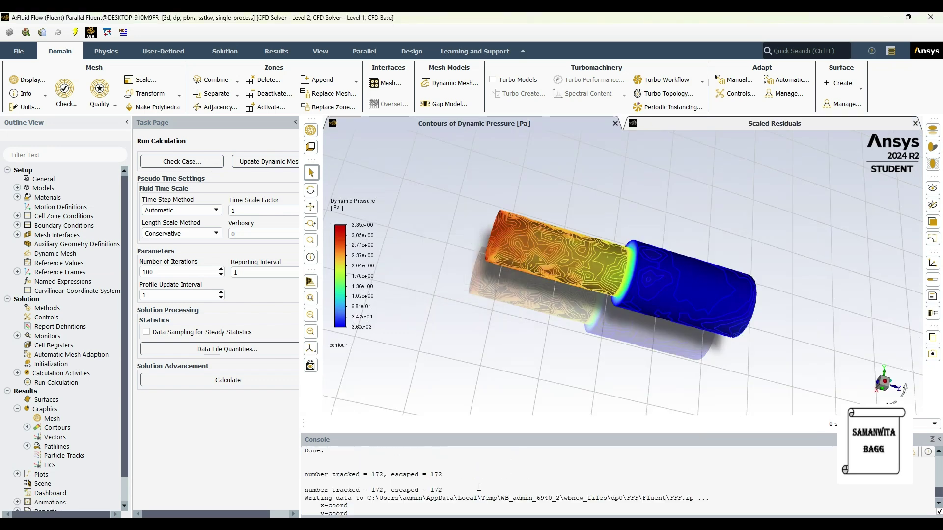
scroll(349, 489, up, 3)
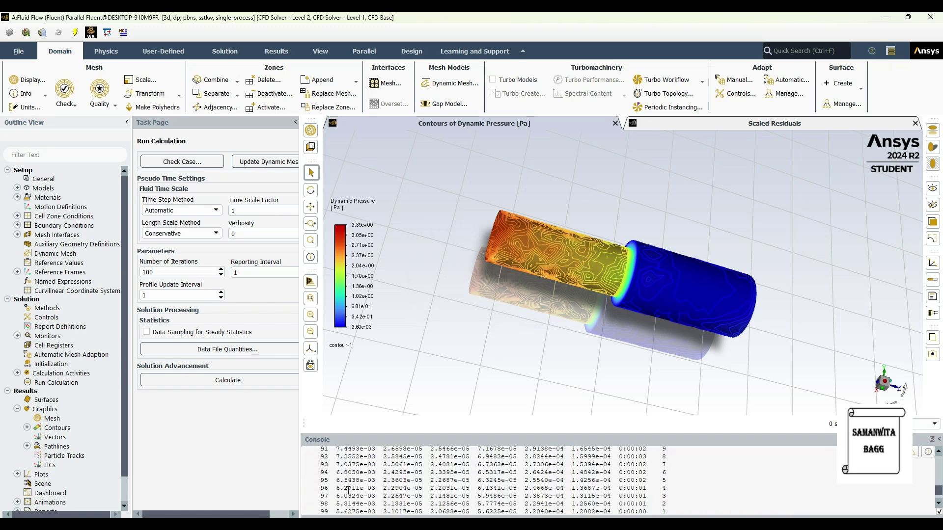
scroll(349, 486, down, 5)
scroll(349, 487, up, 2)
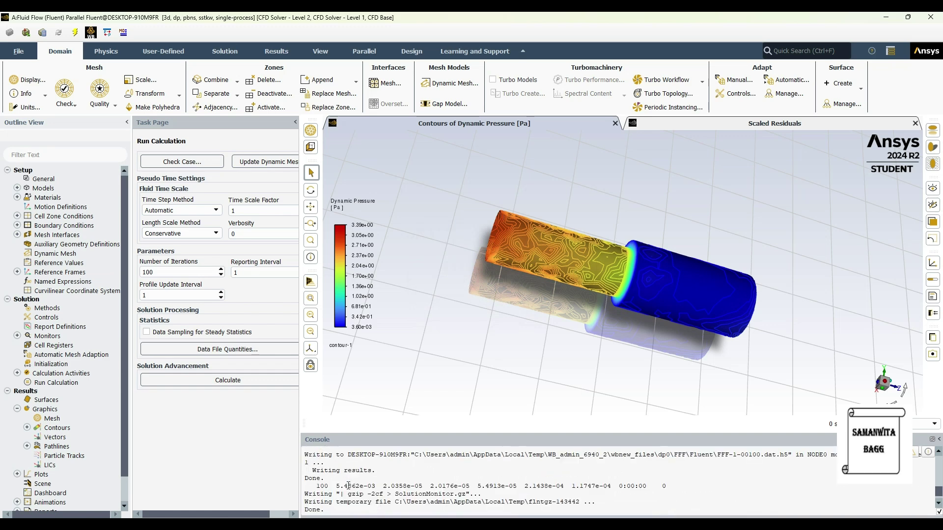
scroll(357, 485, up, 1)
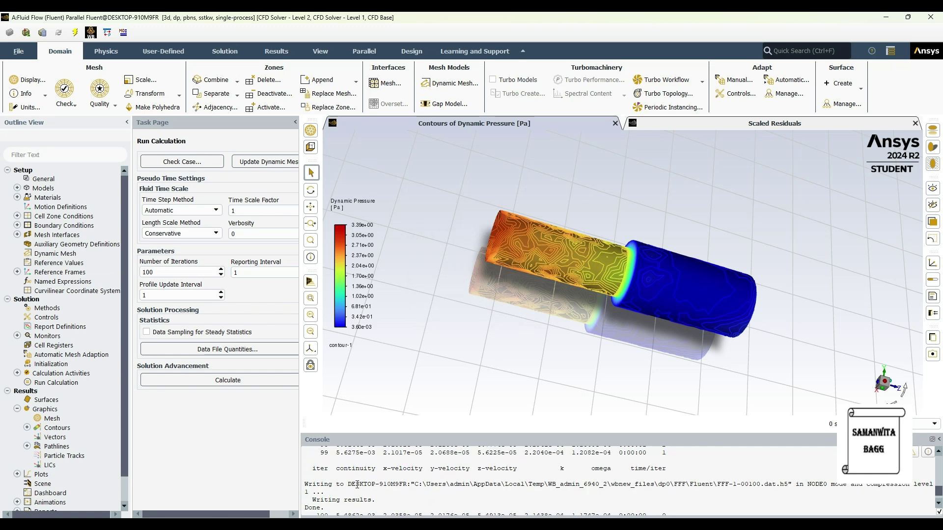
Set the number of iterations to 500 and rerun the calculation, using the changed settings for the current calculation only
scroll(403, 486, down, 4)
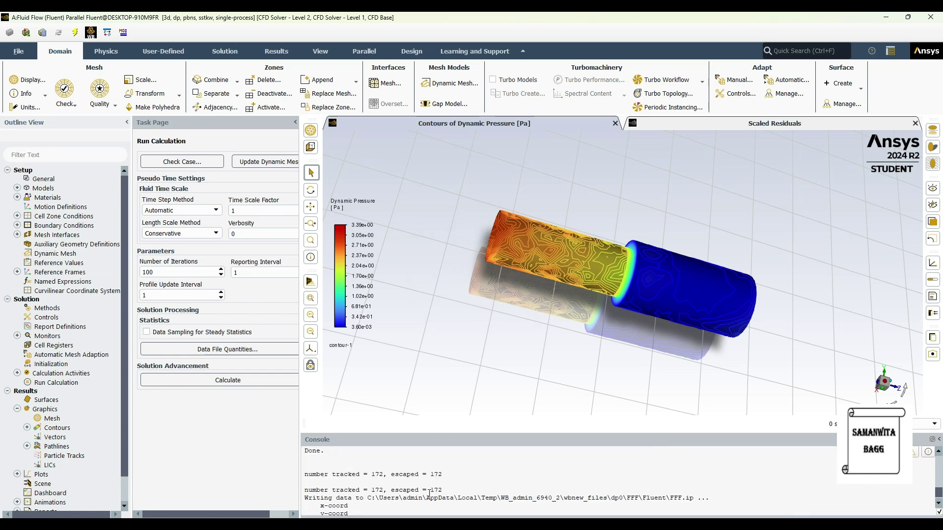
double_click(158, 272)
text(500)
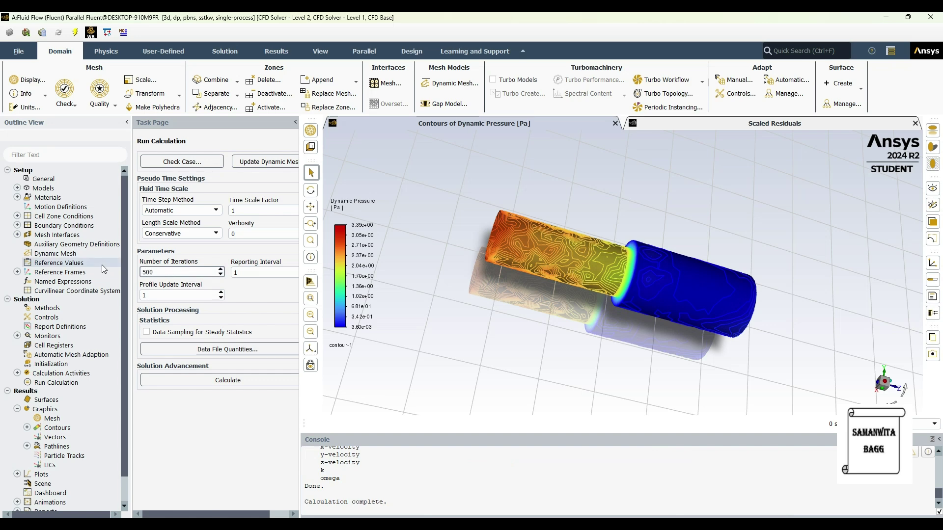
click(247, 386)
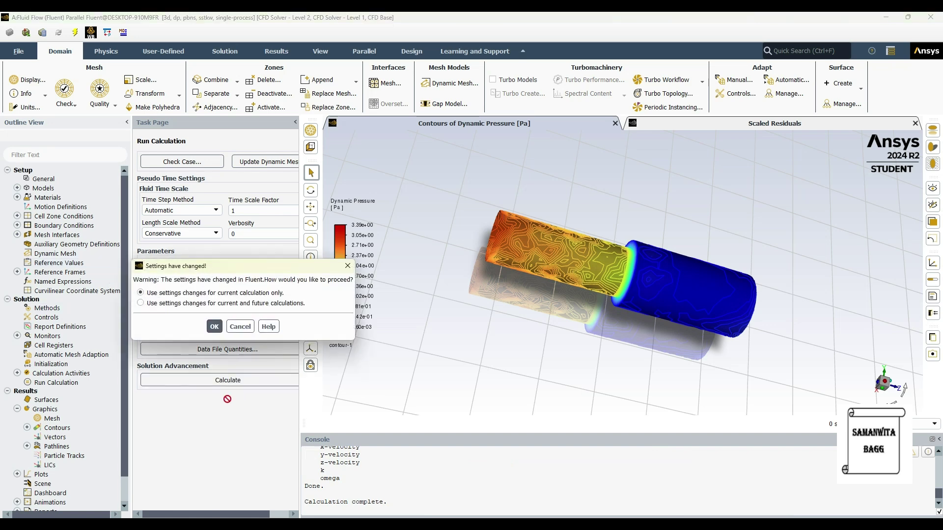
click(214, 326)
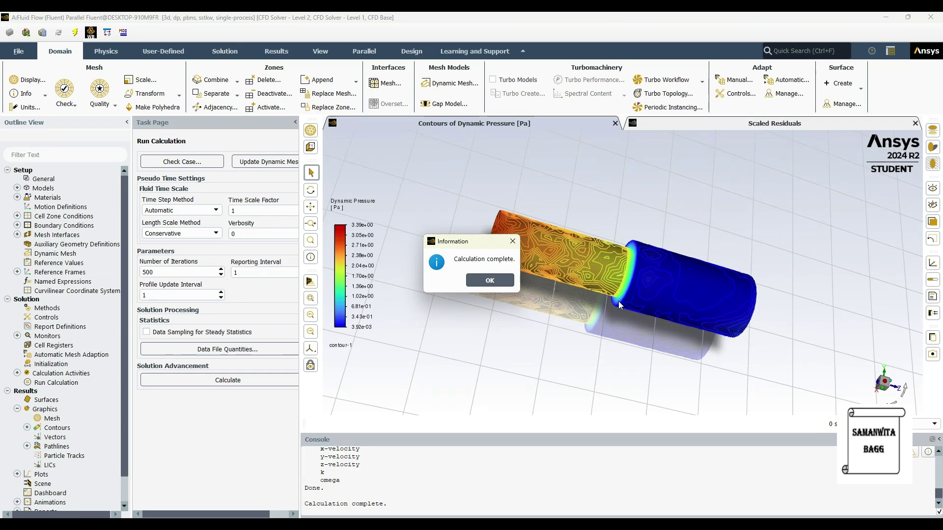
click(489, 280)
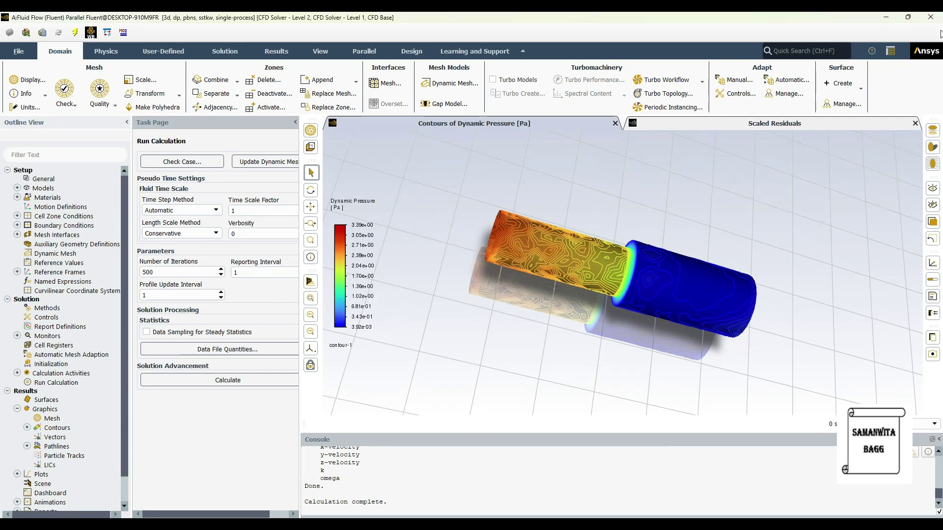
Examine the scaled residuals plot over the iterations and return to the dynamic pressure contour
click(777, 126)
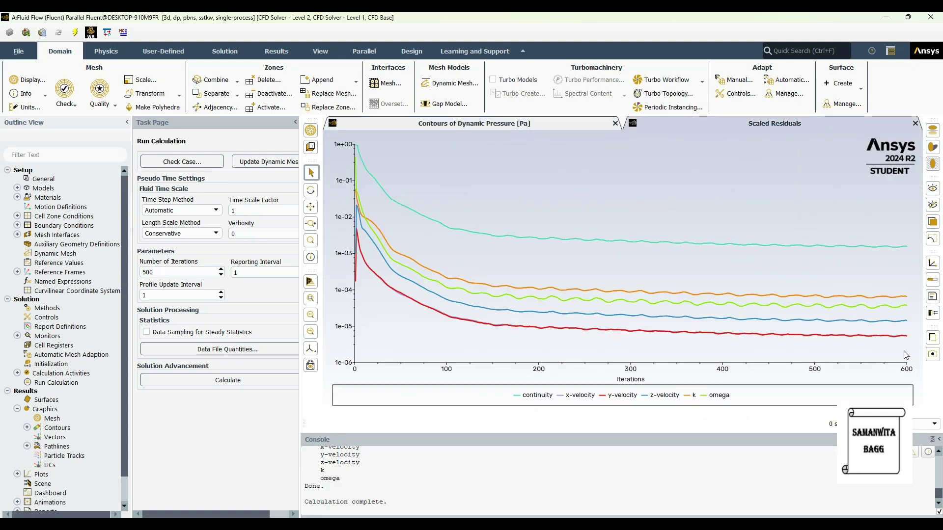
mouse_move(899, 355)
click(438, 127)
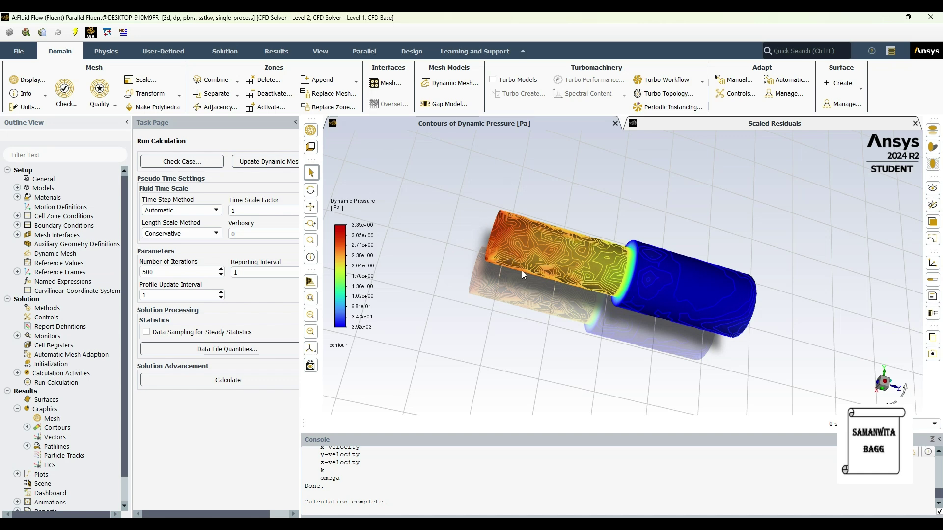
Quit Fluent and open the Fluid Flow system's Results from Workbench in CFD-Post
click(936, 16)
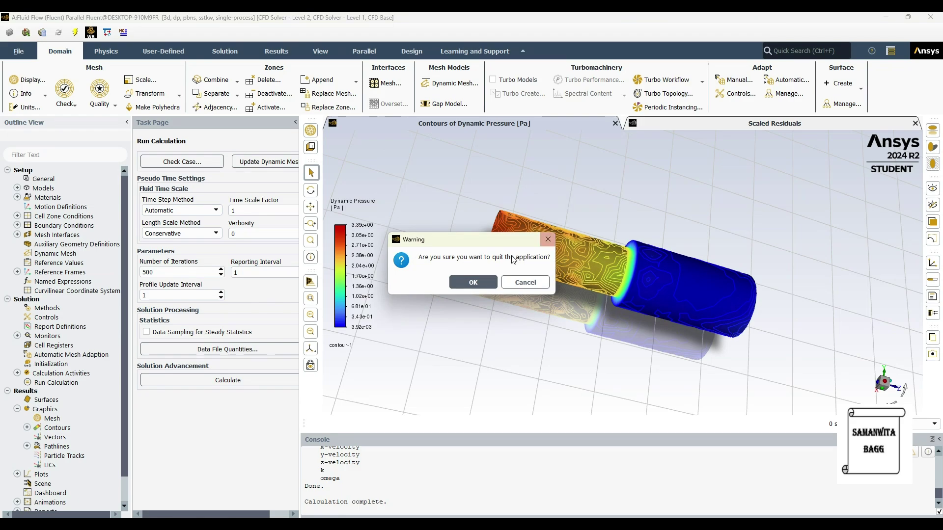
click(476, 281)
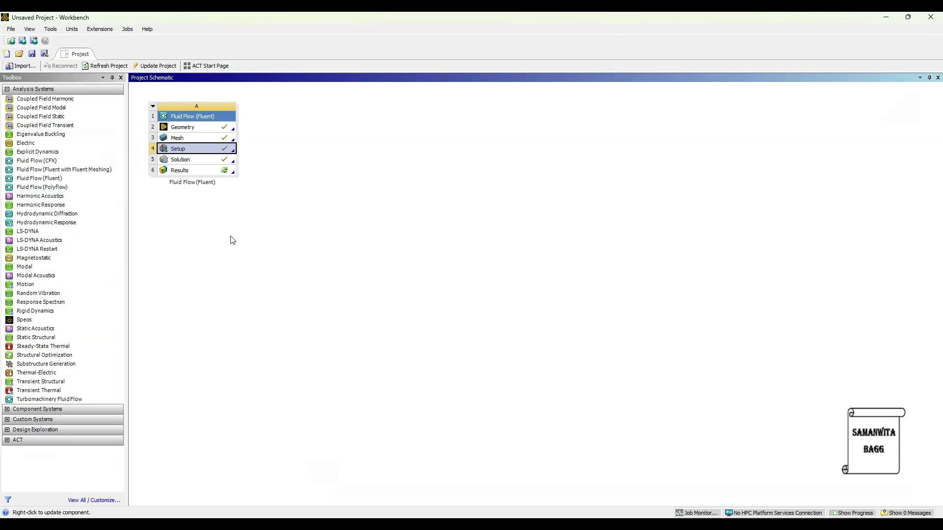
double_click(202, 171)
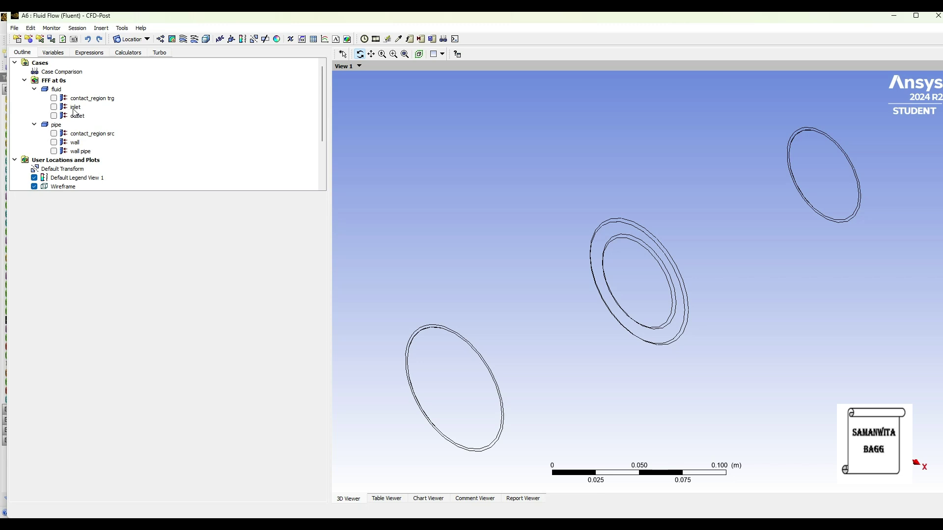
Show the fluid inlet boundary and set its face transparency to 0.9
click(54, 106)
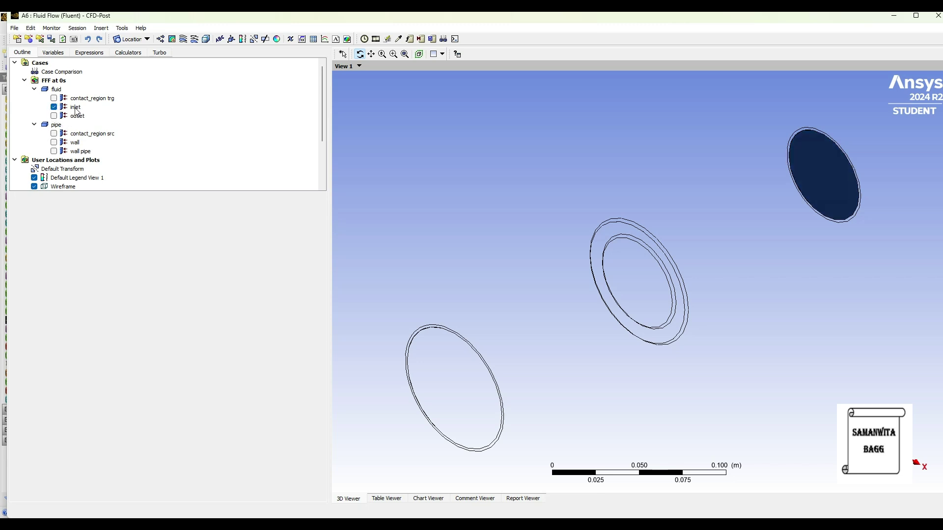
click(76, 107)
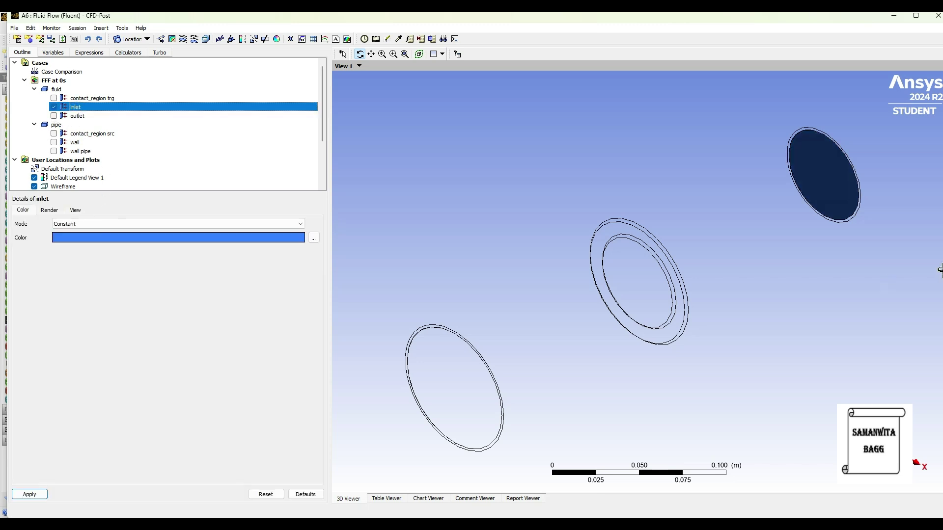
click(50, 210)
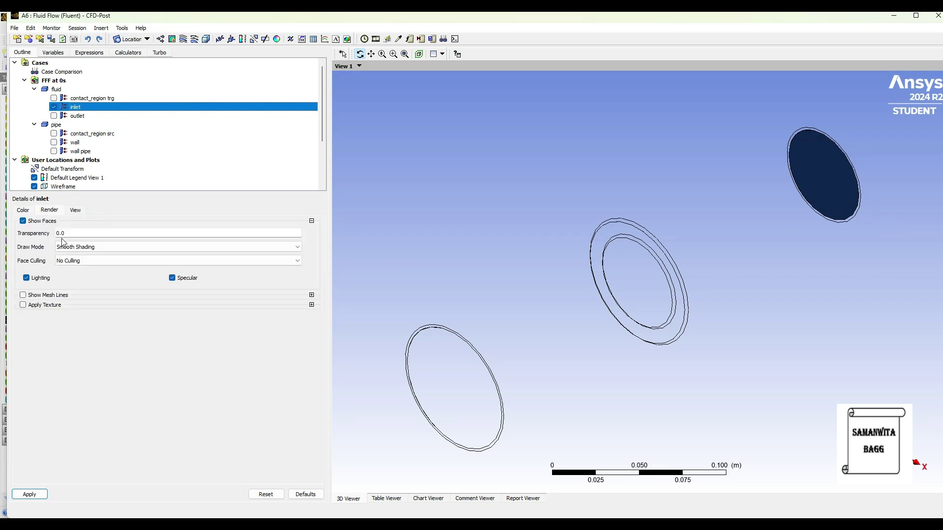
click(70, 233)
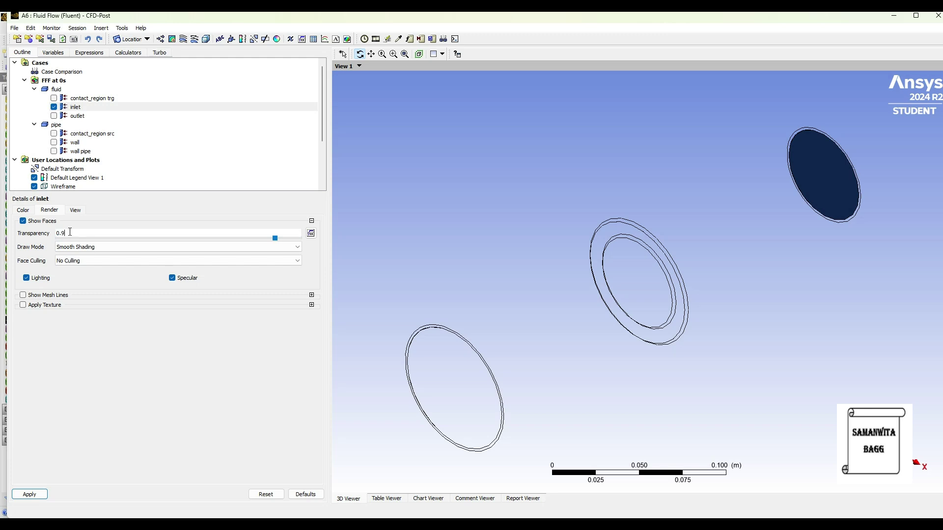
click(90, 234)
click(31, 497)
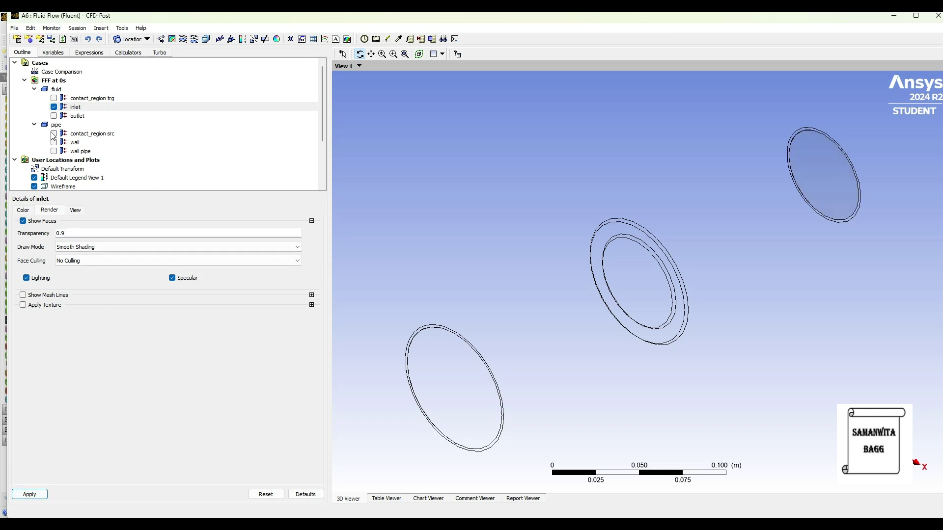
Show the fluid outlet boundary and set its face transparency to 0.9
click(55, 116)
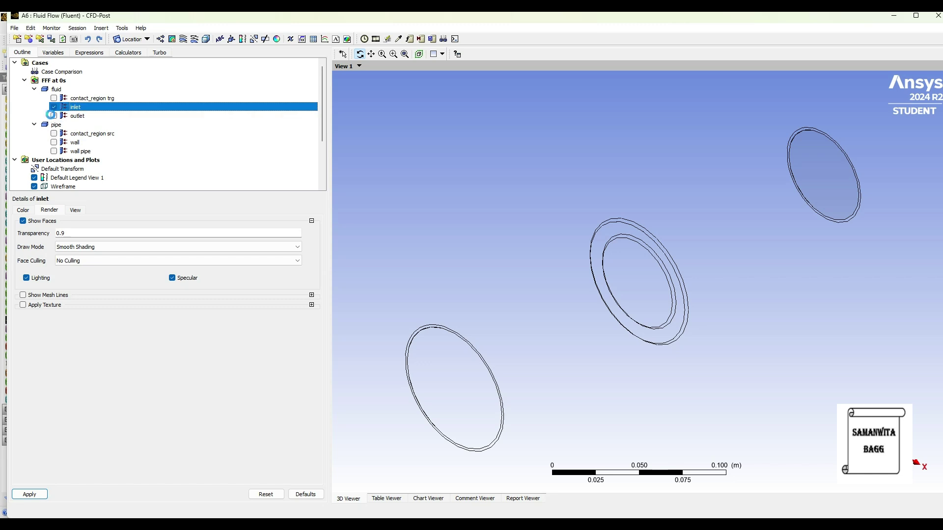
click(74, 238)
key(BackSpace)
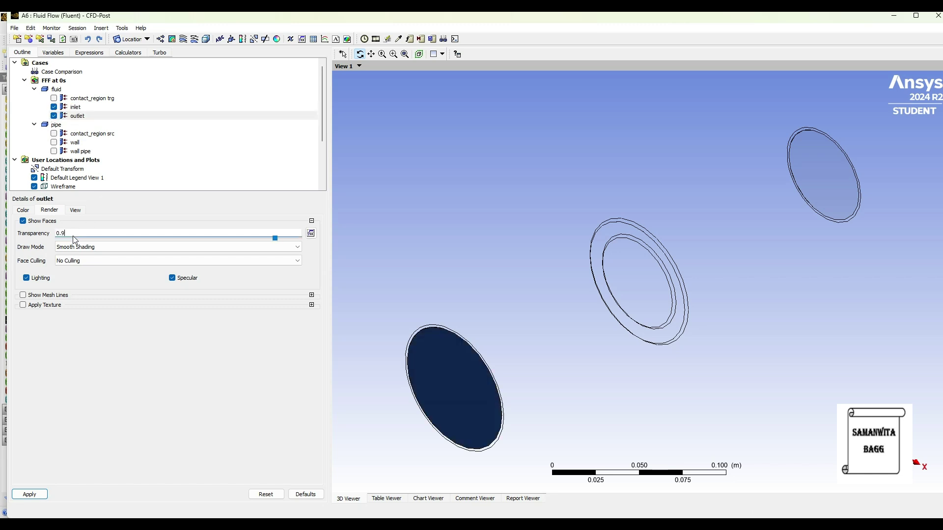
text(9)
click(55, 390)
click(30, 494)
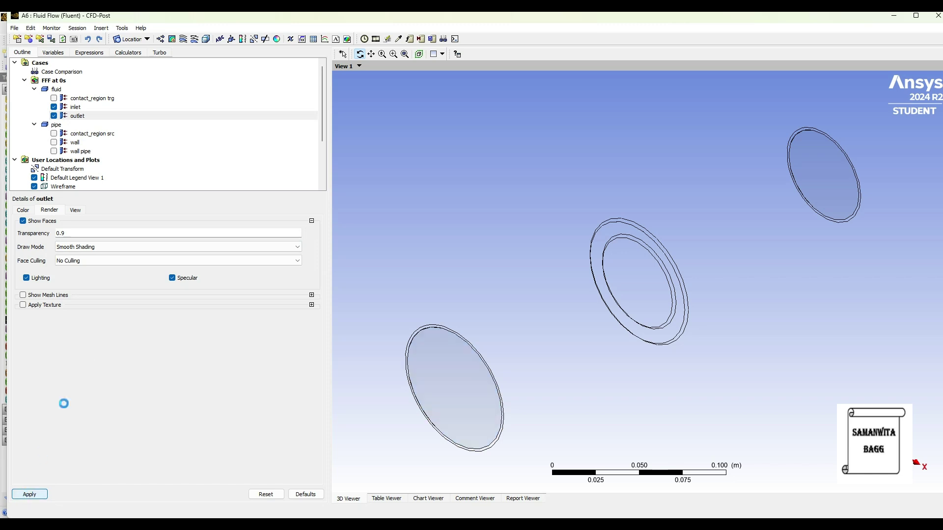
Show the wall boundary of the pipe domain and set its face transparency to 0.9
click(54, 142)
click(74, 143)
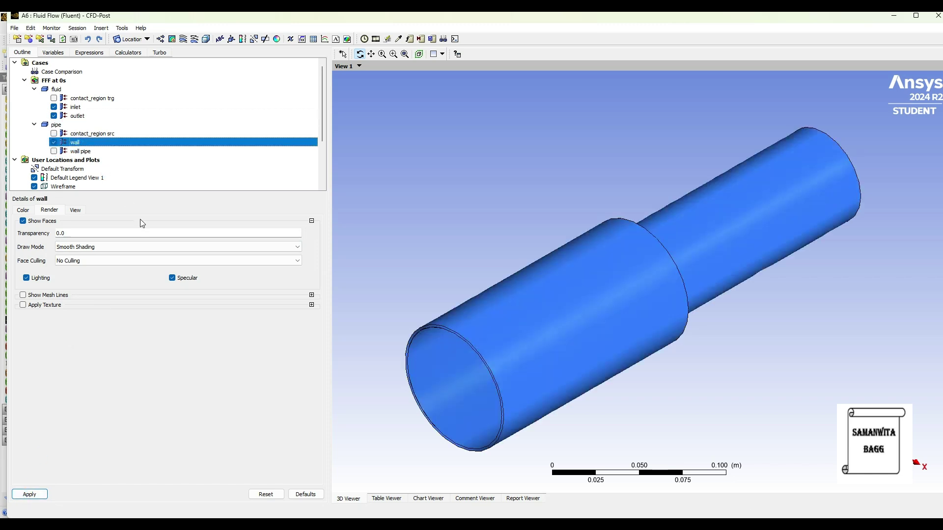
click(75, 234)
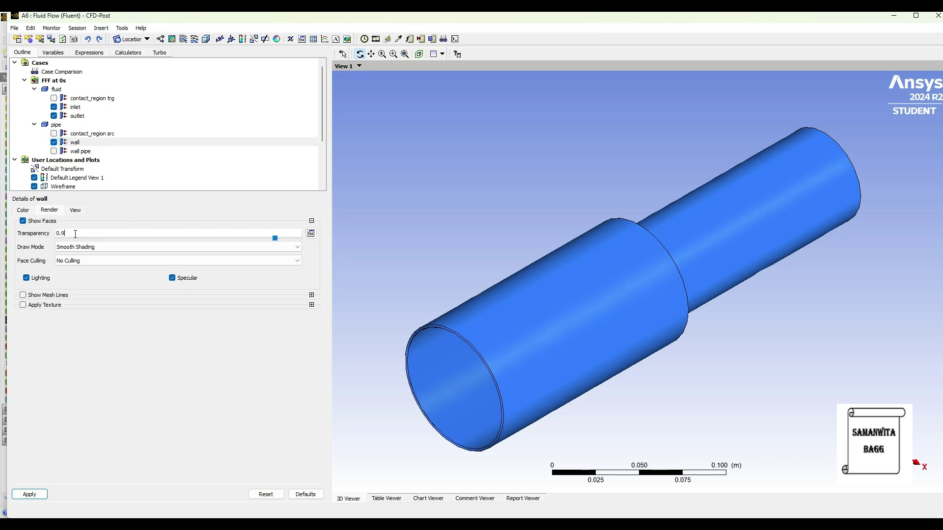
click(28, 494)
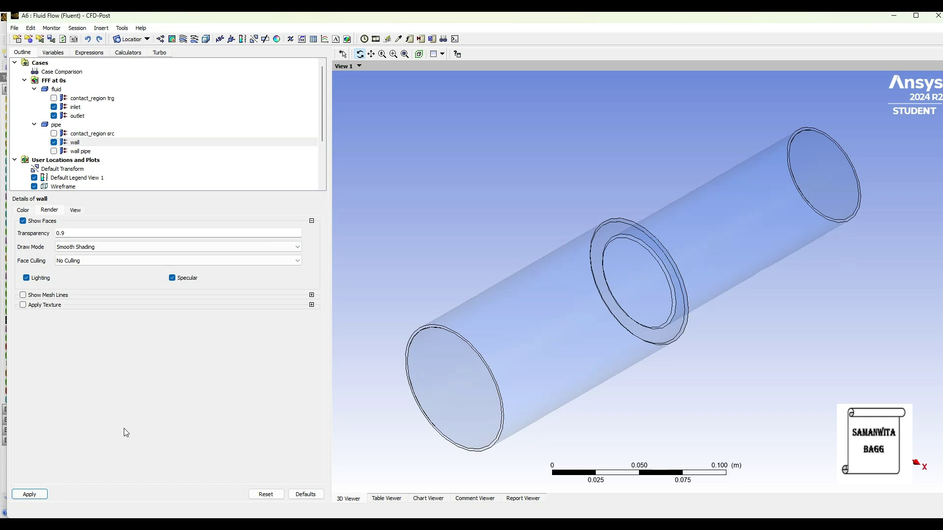
Show the wall pipe boundary and set its face transparency to 0.9
click(54, 152)
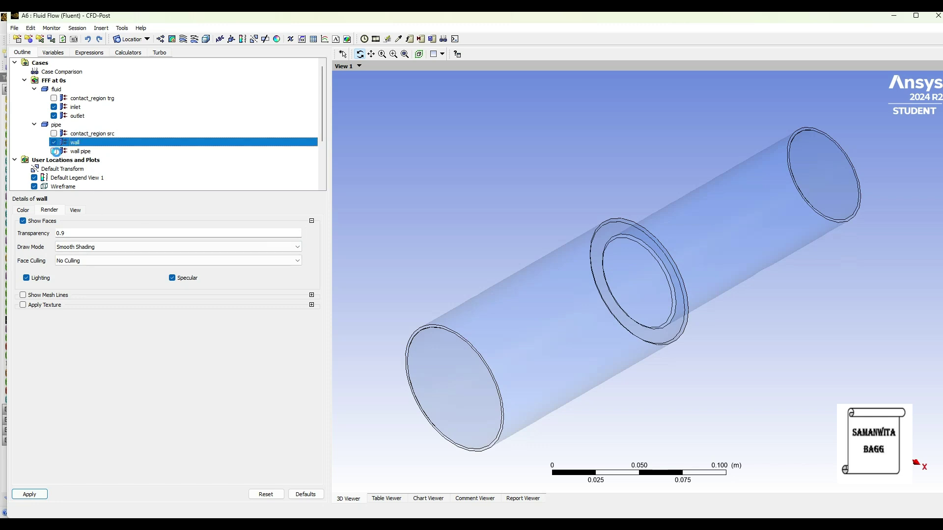
click(85, 152)
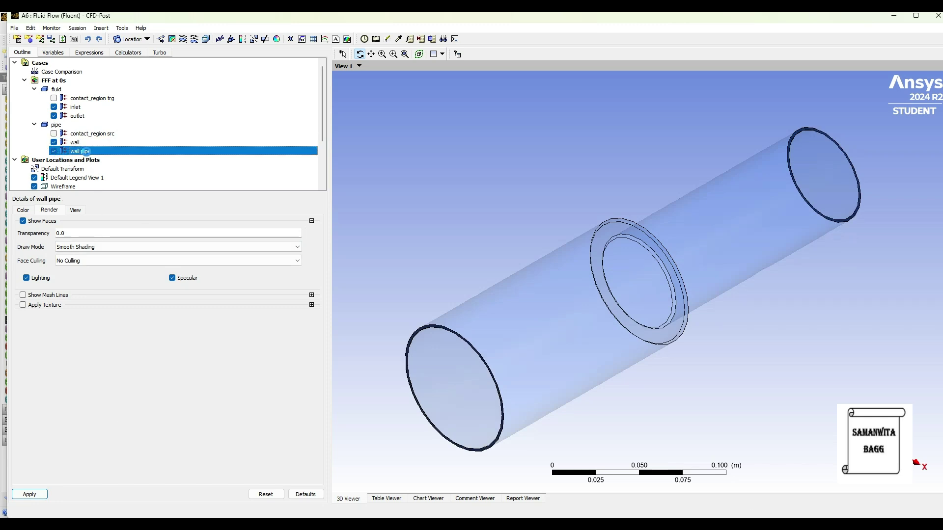
click(70, 234)
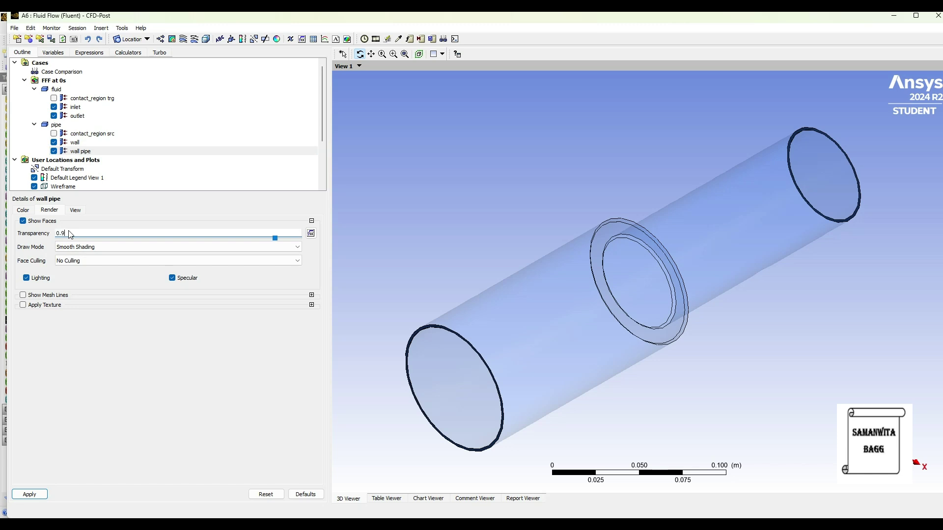
click(29, 495)
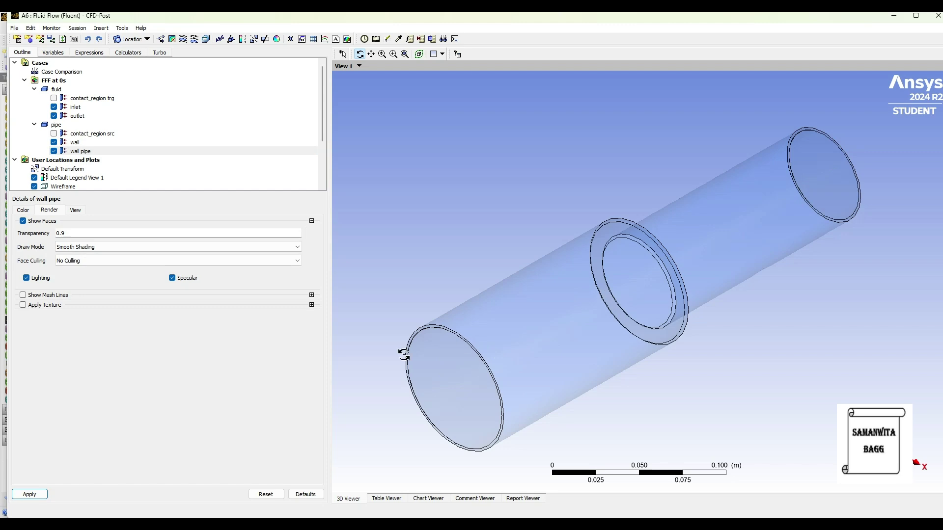
Insert Streamline 1 as a 3D velocity streamline through all domains, starting from the inlet
drag(453, 377, 579, 344)
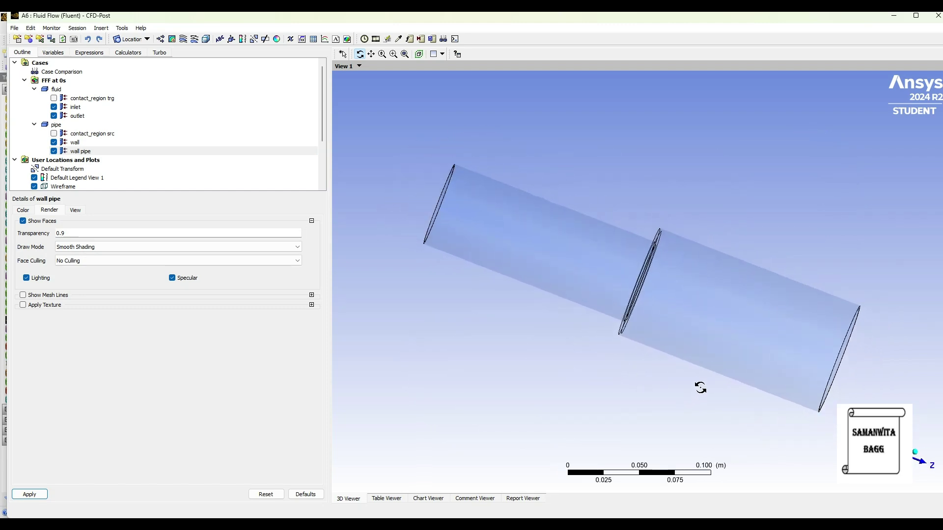
drag(701, 388, 716, 366)
drag(468, 268, 437, 368)
click(183, 39)
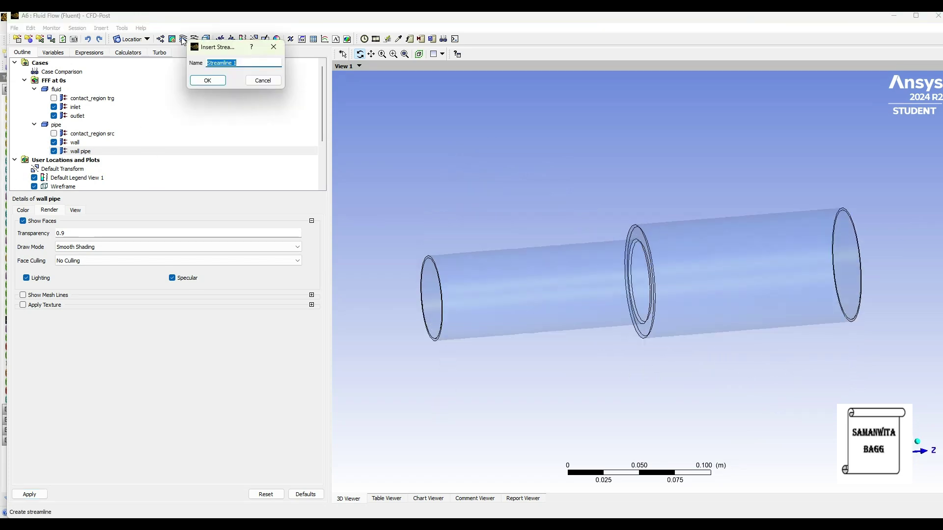
click(207, 80)
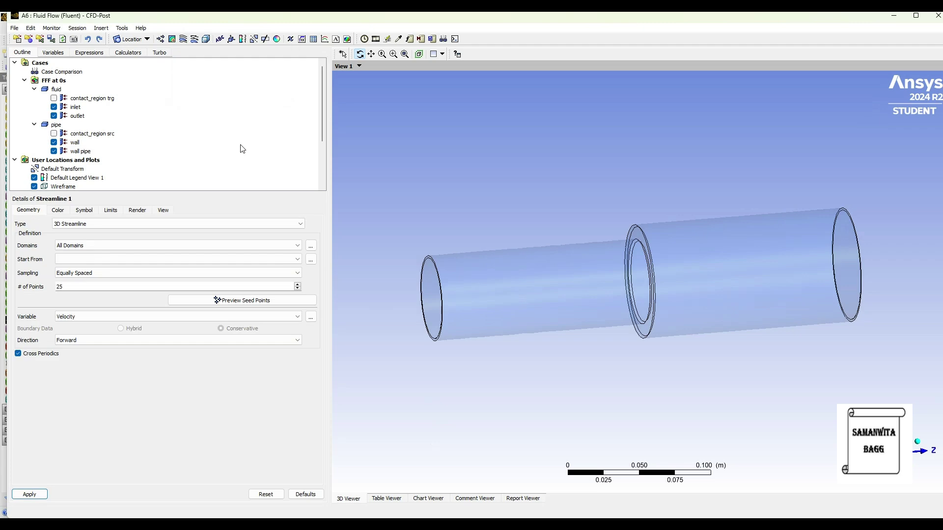
click(297, 260)
click(74, 281)
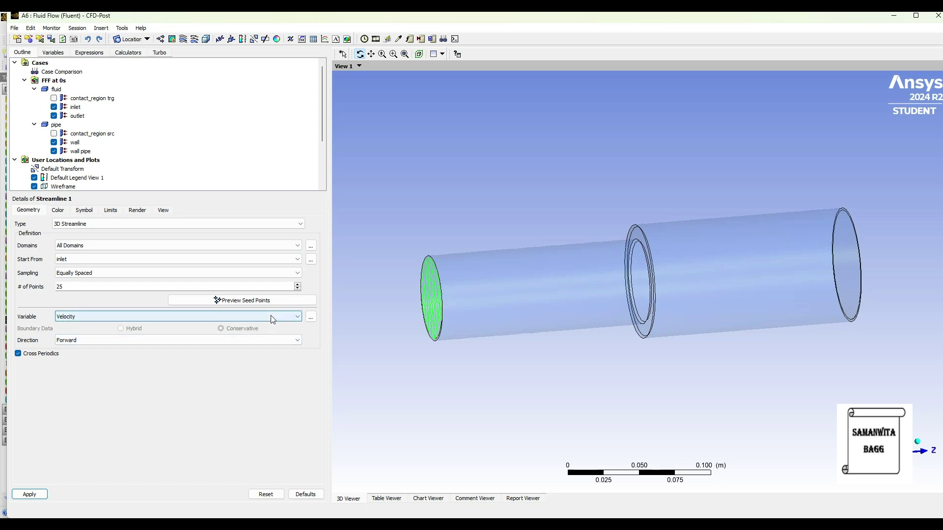
click(29, 494)
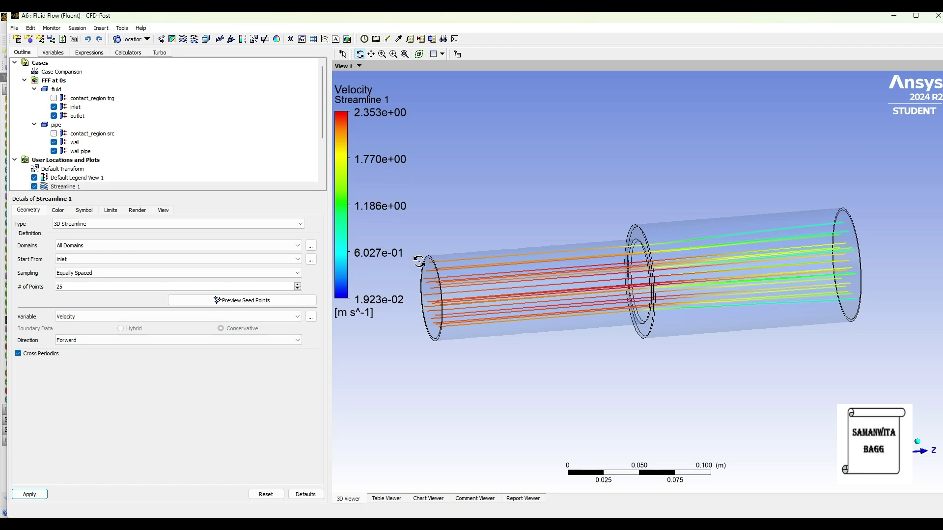
Set up a Sweep Animation of Streamline 1 at a slightly slower speed, with Bounce mode and 2 repeats
drag(722, 293, 702, 301)
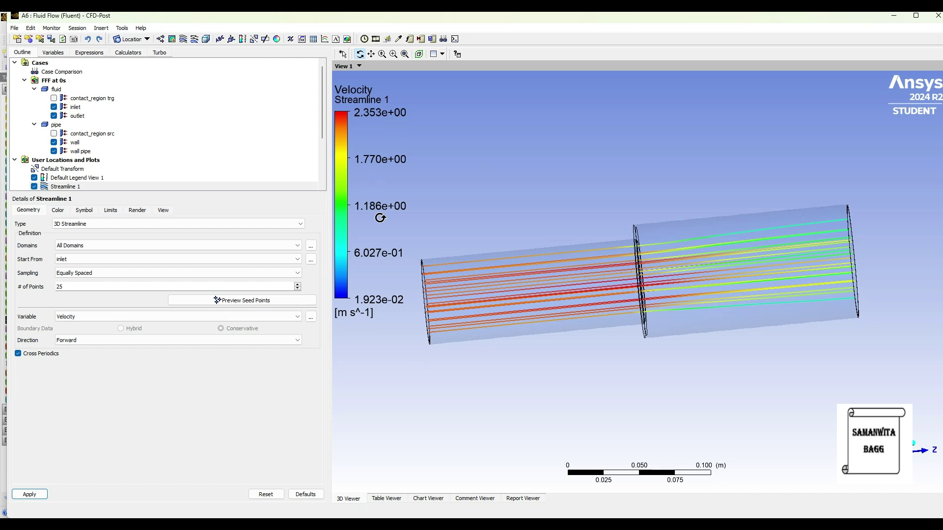
drag(673, 308, 714, 319)
drag(633, 322, 613, 345)
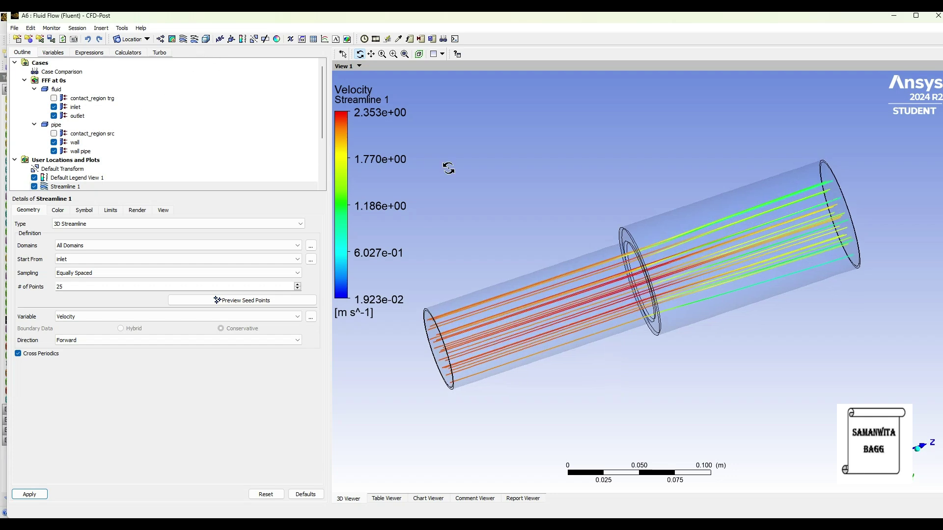
click(376, 39)
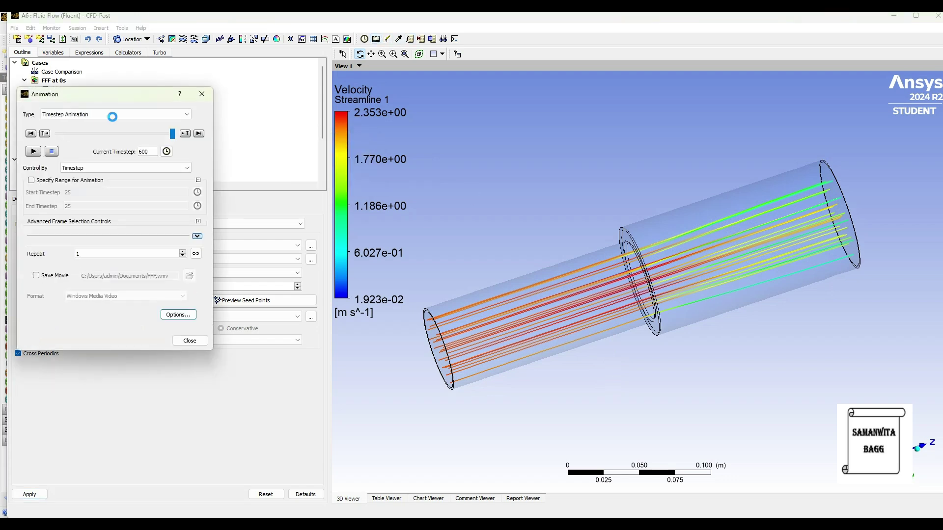
click(130, 117)
click(68, 124)
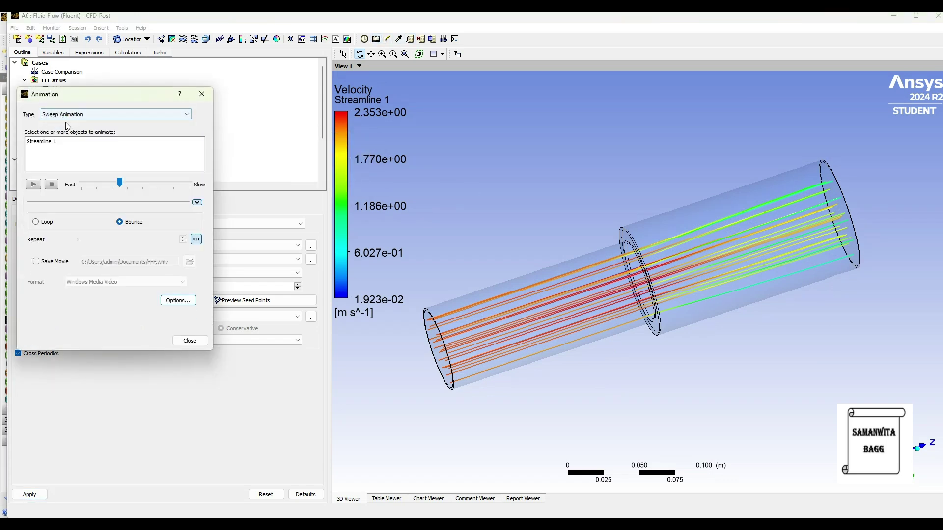
click(54, 142)
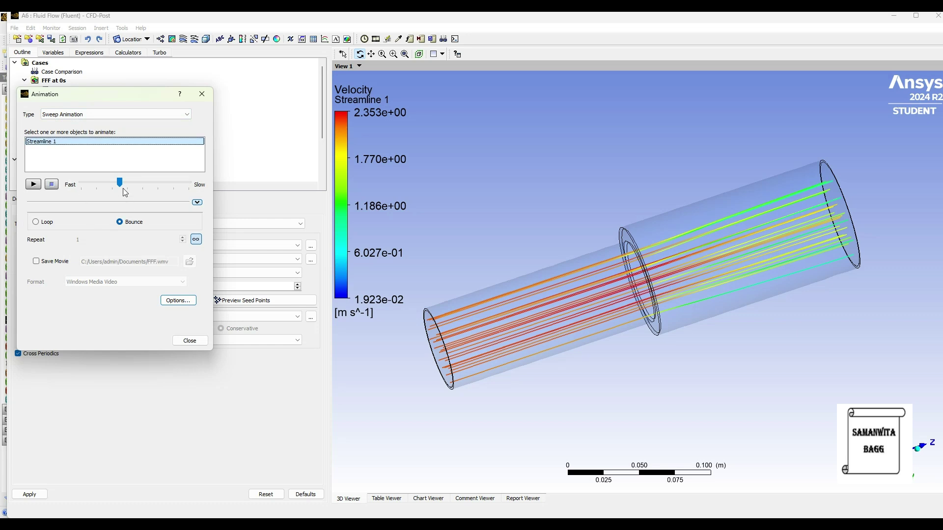
drag(122, 183, 136, 184)
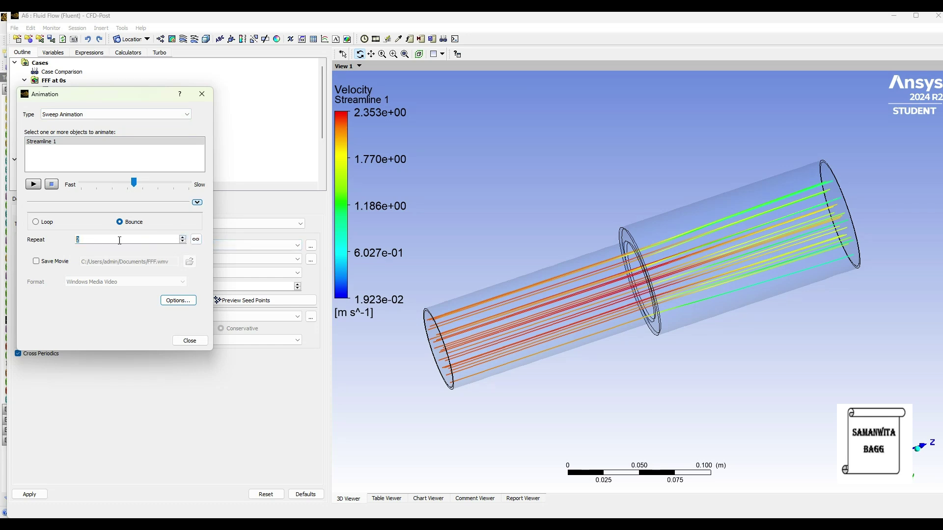
Play the Streamline 1 sweep animation, view it from another angle, replay it, and close the animation settings
click(33, 184)
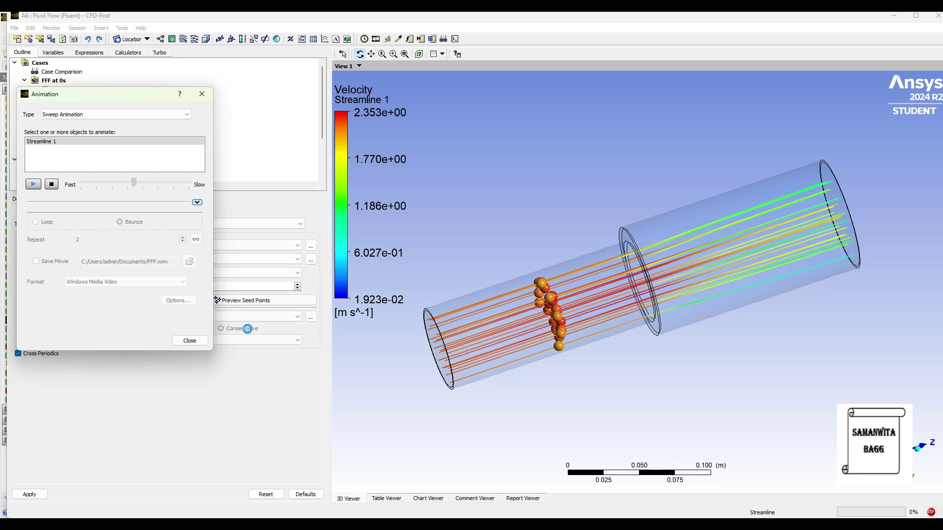
drag(490, 358, 445, 372)
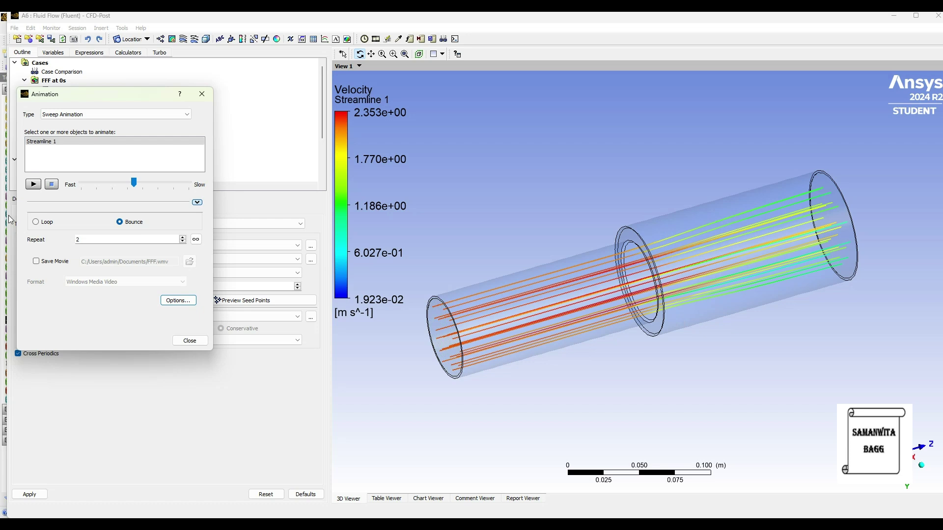
click(33, 185)
click(189, 341)
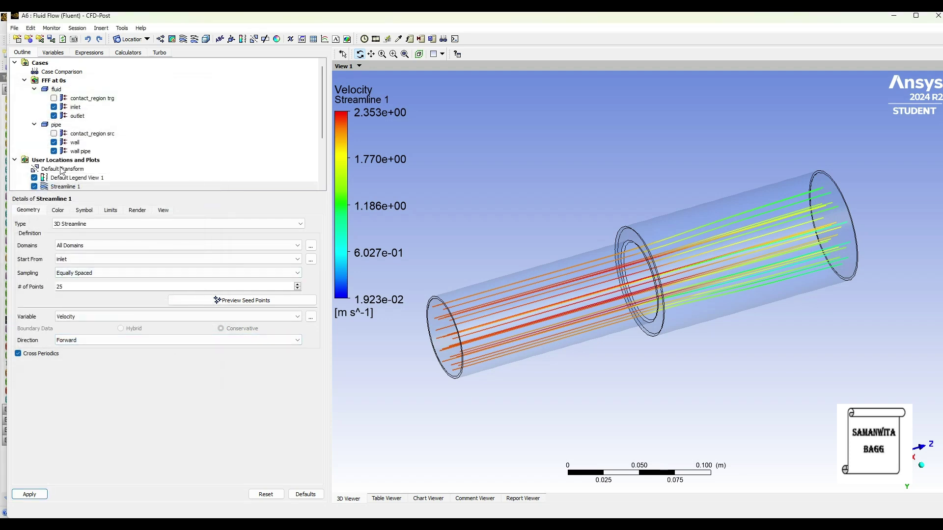
Hide Streamline 1 from the 3D view
scroll(67, 162, down, 2)
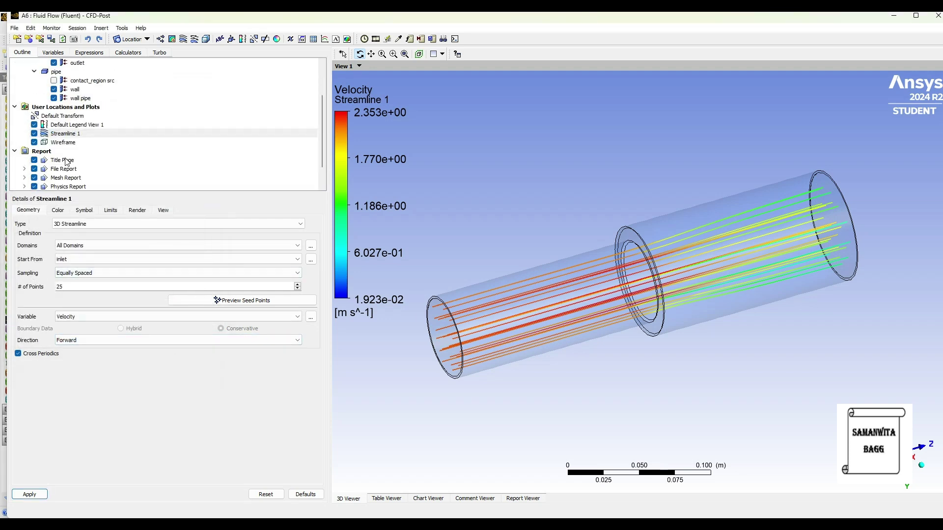
click(34, 134)
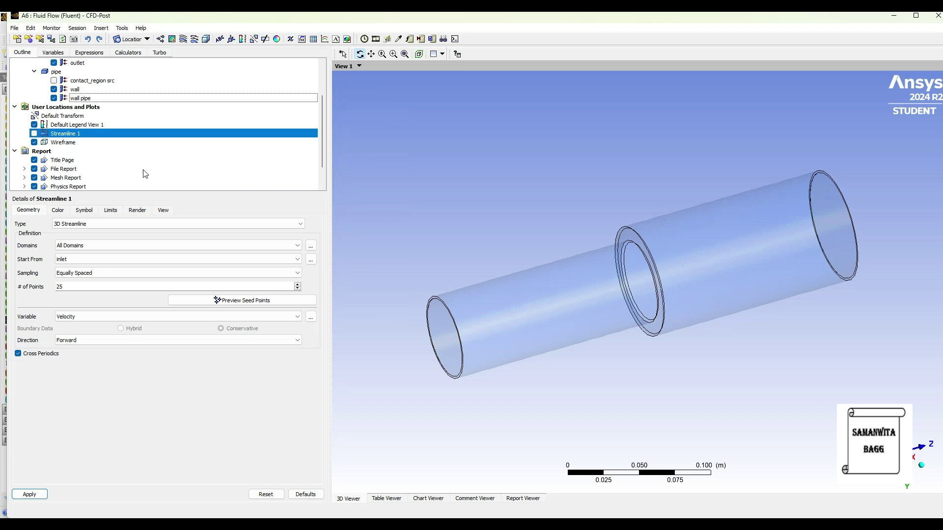
scroll(145, 175, up, 2)
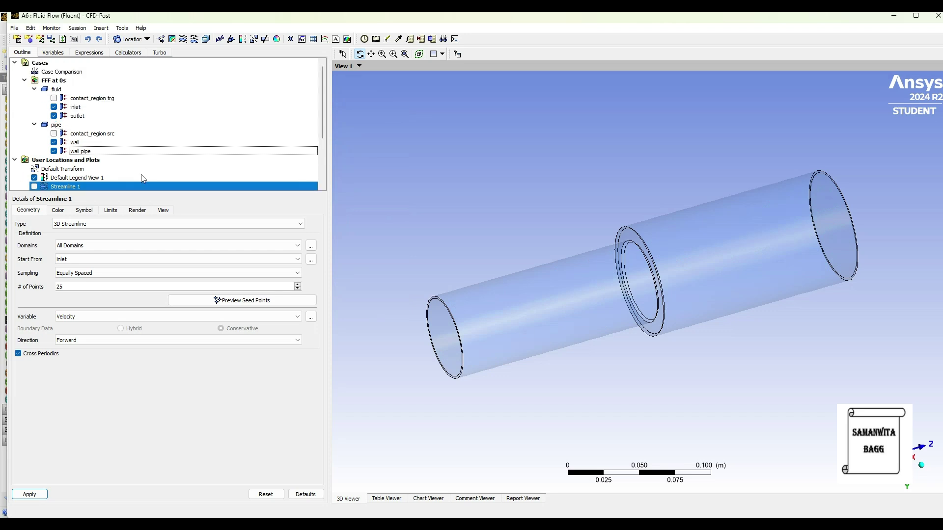
Insert Contour 1 as a Pressure contour on contact_region trg with a Local range and apply it
click(173, 41)
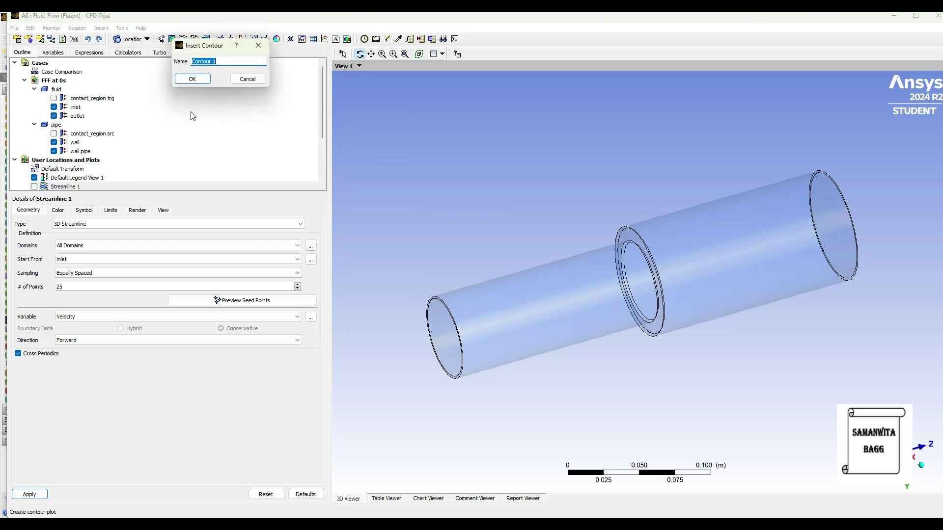
click(190, 81)
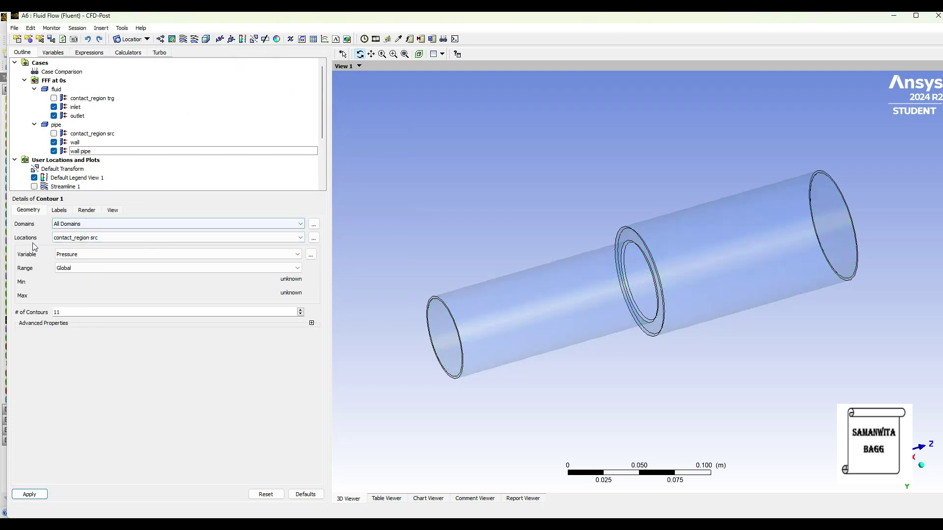
click(82, 239)
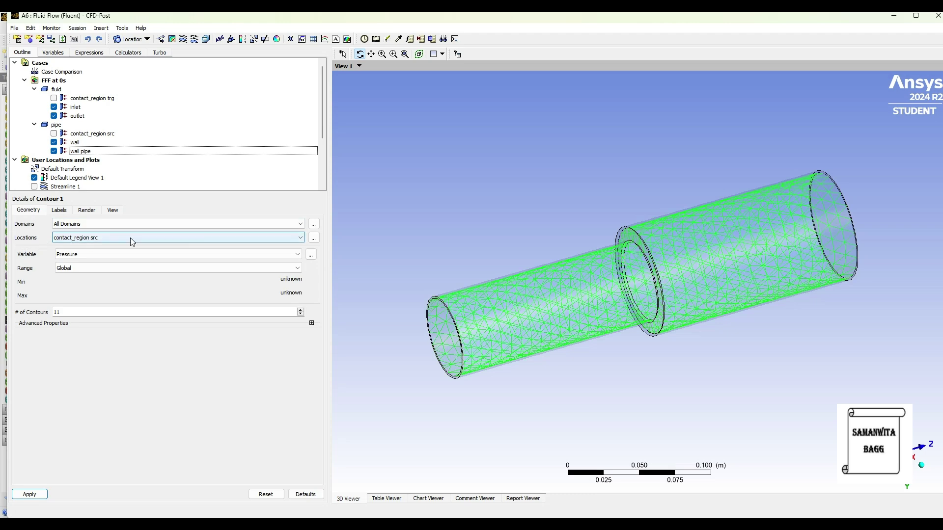
click(303, 237)
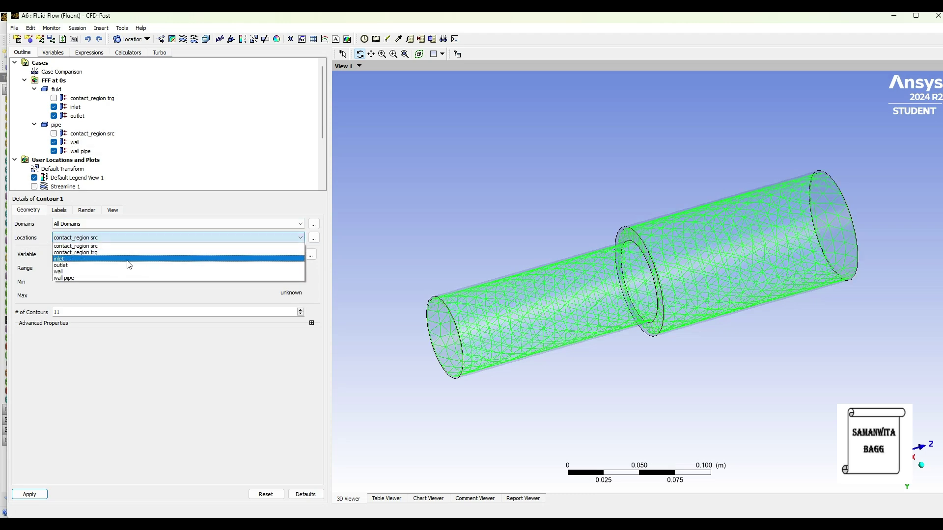
click(95, 254)
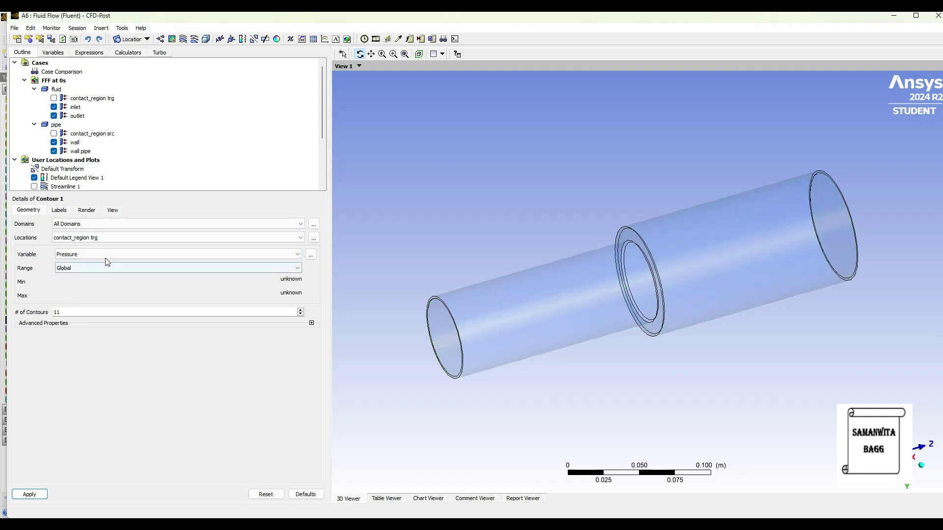
click(98, 268)
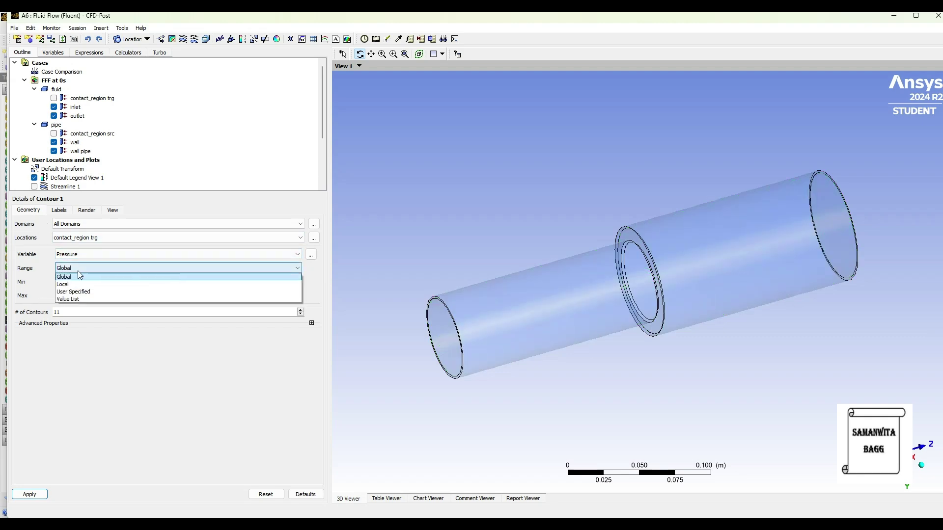
click(73, 286)
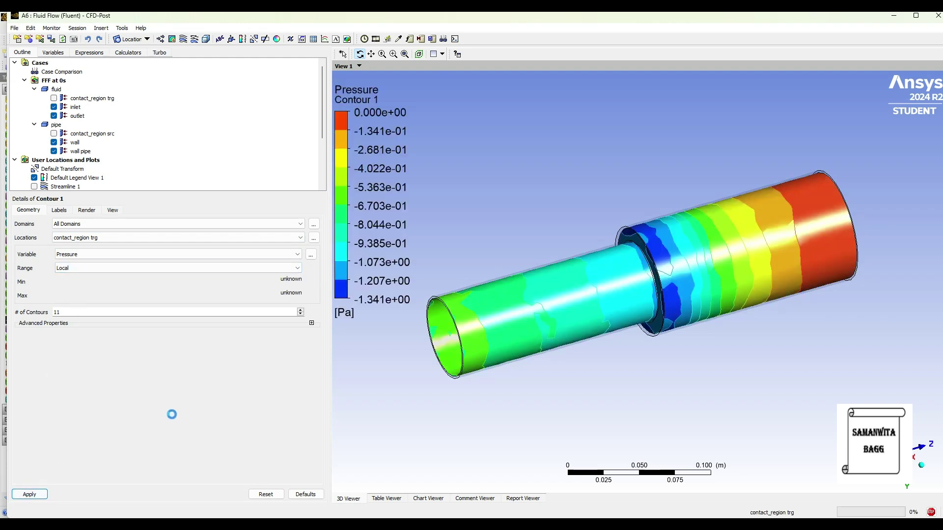
Turn off the contour lines of Contour 1 and apply the change
drag(507, 335, 488, 342)
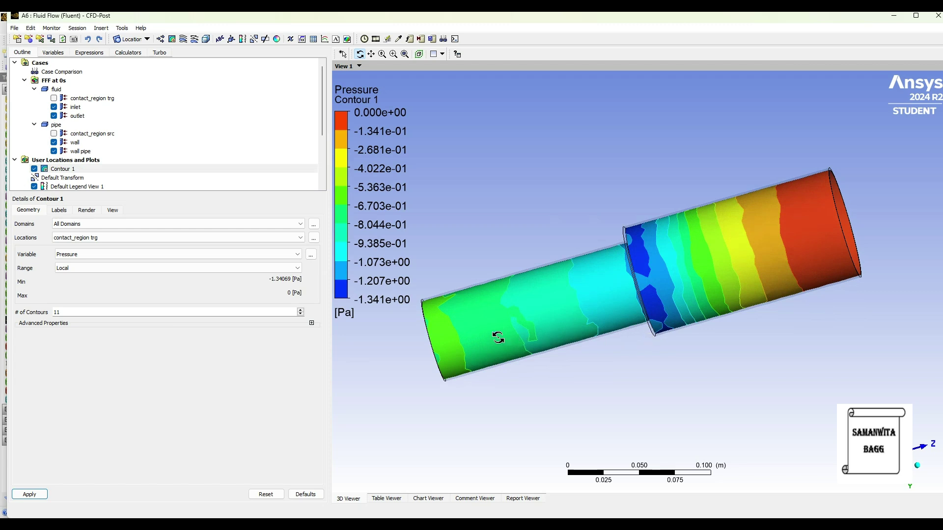
drag(806, 265, 789, 281)
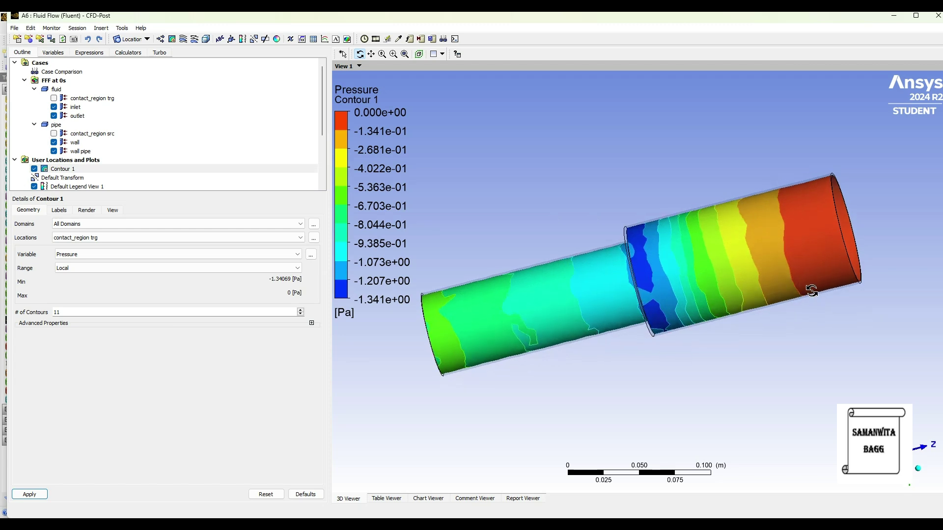
click(87, 211)
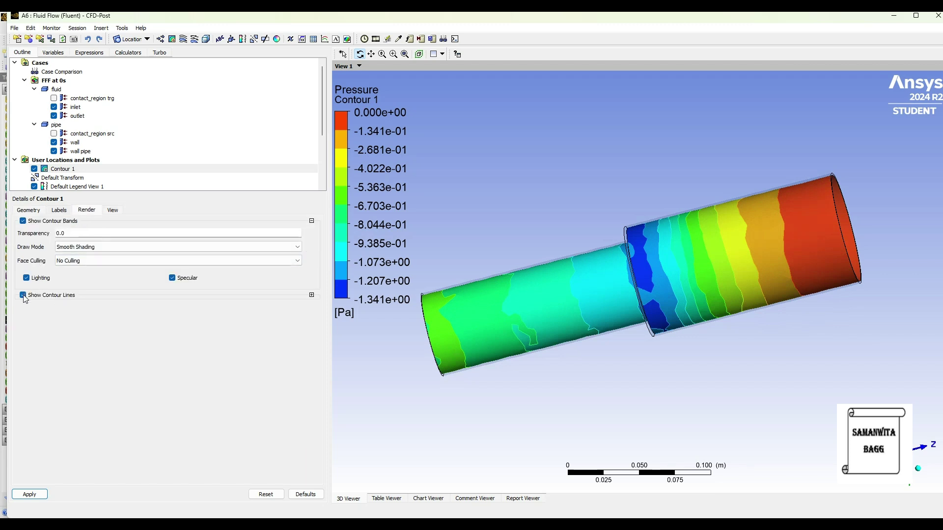
click(30, 494)
mouse_move(852, 252)
mouse_down()
mouse_move(880, 259)
mouse_move(855, 242)
mouse_up()
drag(454, 353, 796, 252)
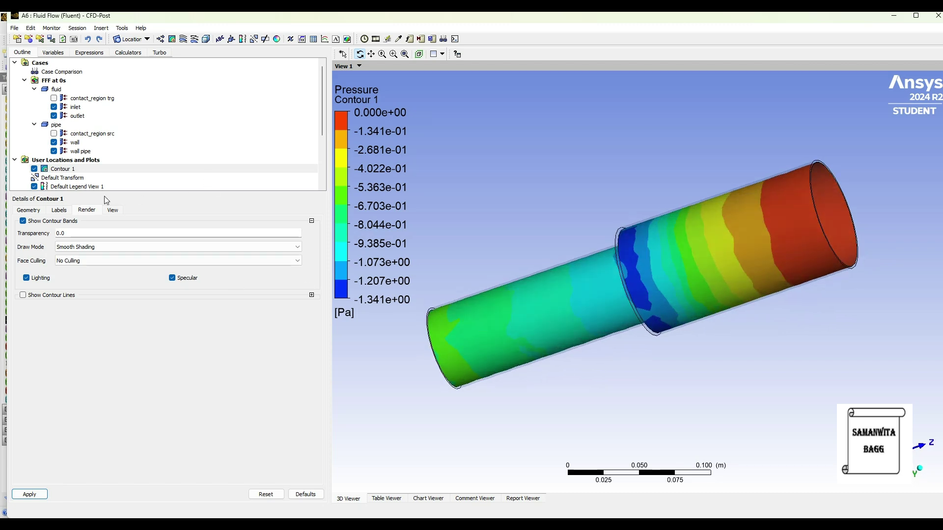
Insert Contour 2 and set its variable to Velocity, its range to Local and its location to contact_region trg
click(170, 40)
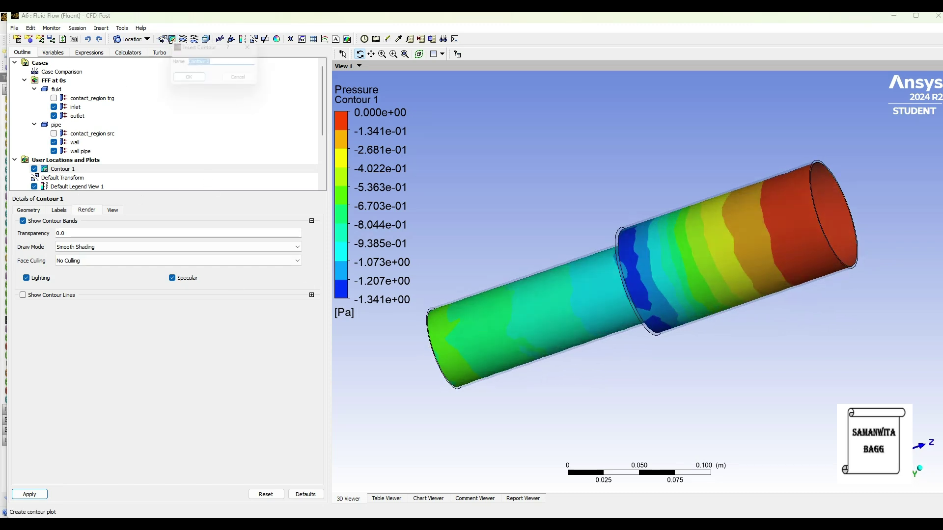
click(187, 79)
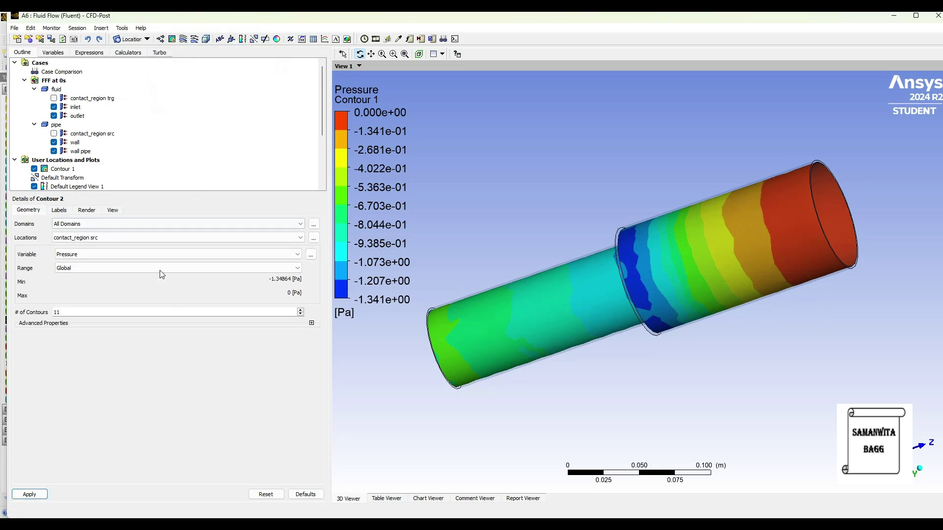
click(102, 259)
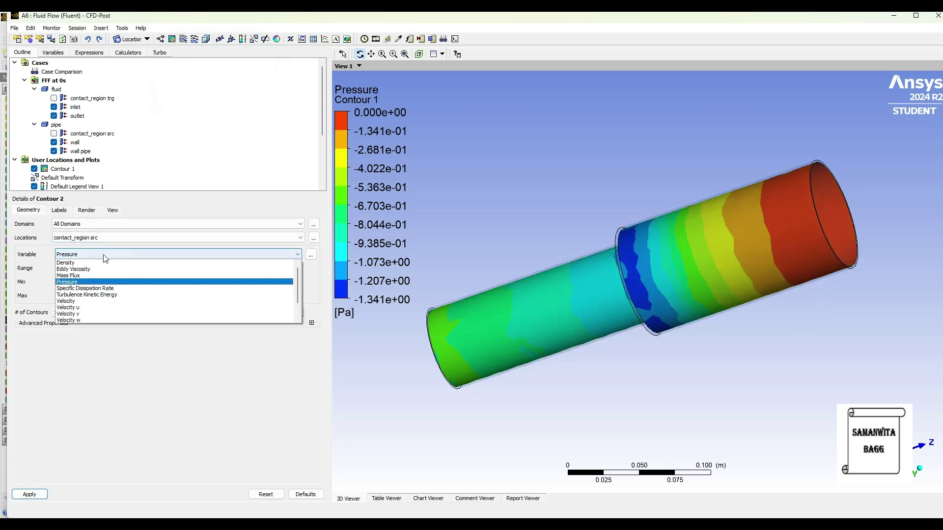
click(98, 301)
click(86, 269)
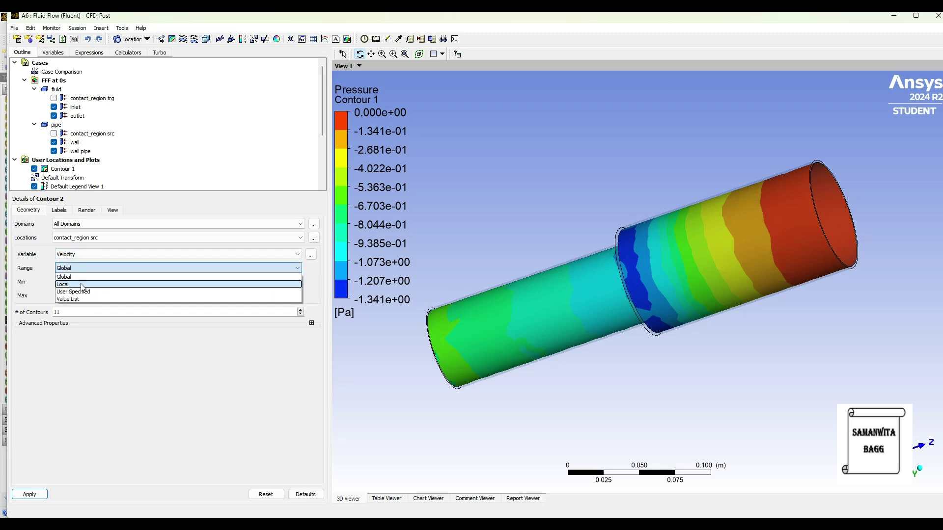
click(82, 285)
click(96, 239)
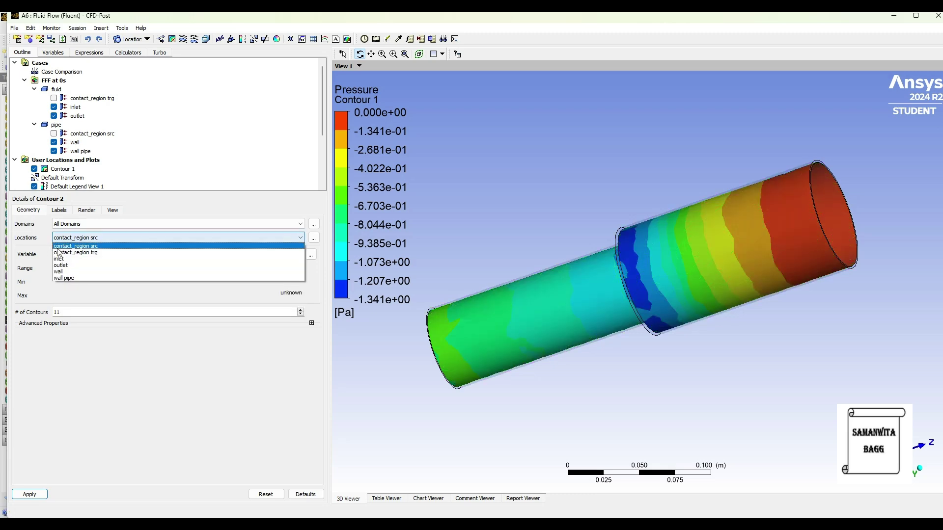
click(69, 252)
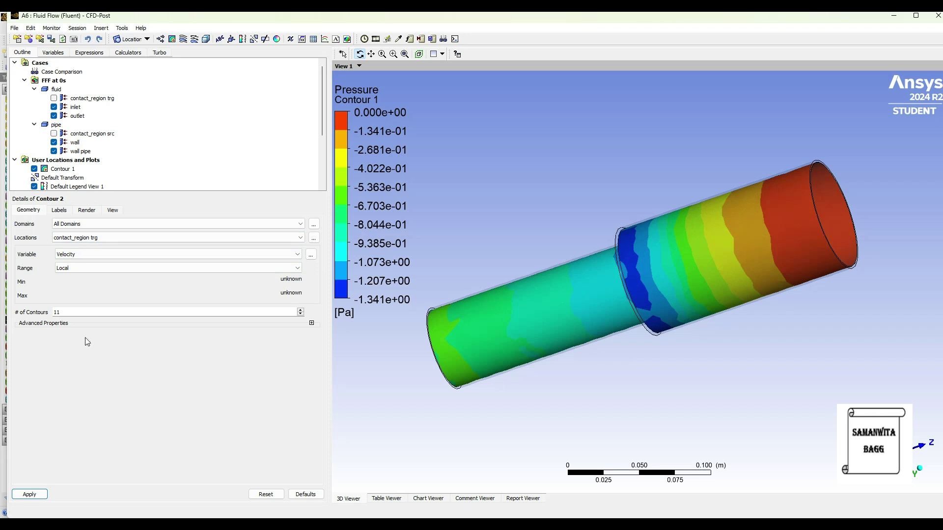
Turn off the contour lines of Contour 2 and apply its settings to plot the velocity contour
click(87, 210)
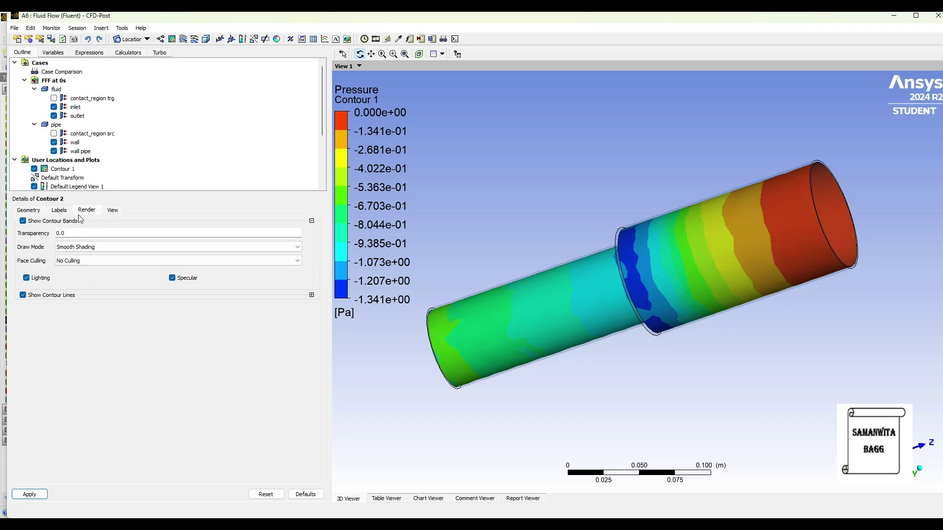
click(23, 296)
click(30, 494)
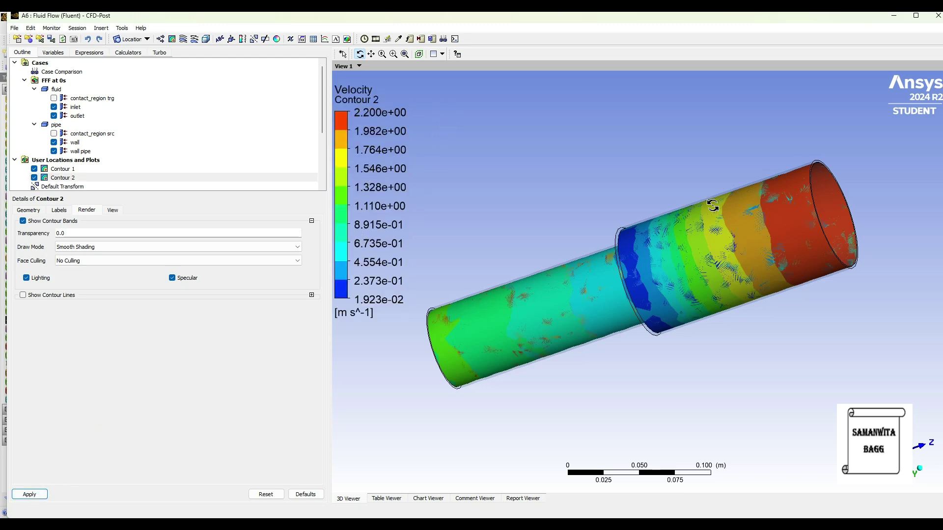
Compare the contours along the pipe by hiding Contour 2 to examine pressure alone, and show Contour 2 again
drag(750, 226, 591, 295)
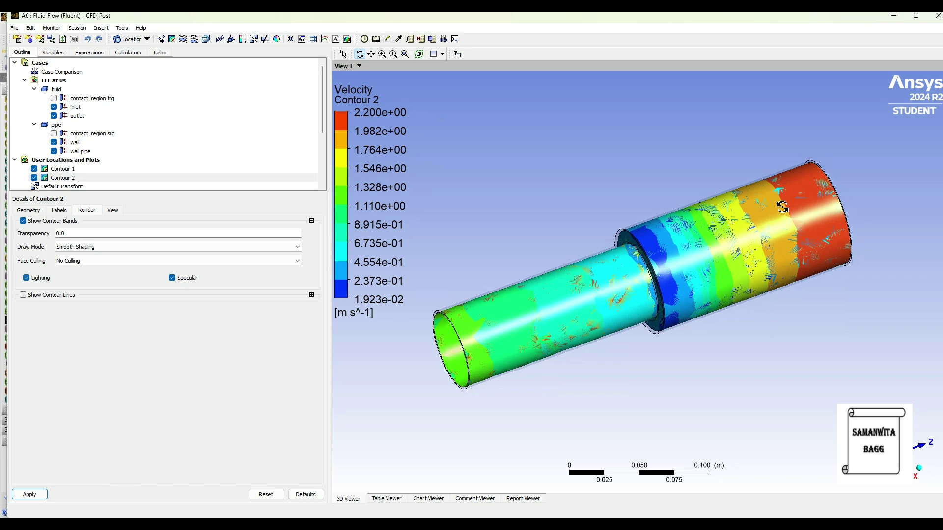
drag(519, 326, 515, 327)
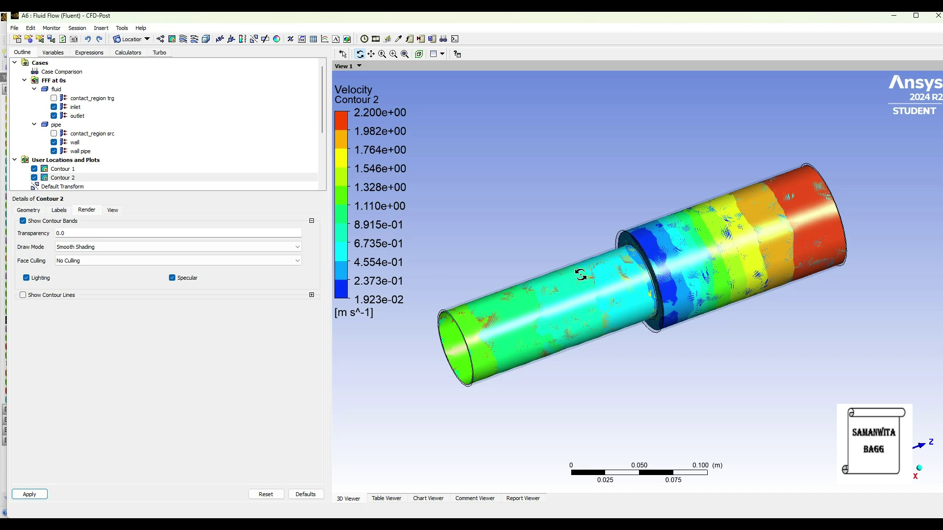
click(73, 170)
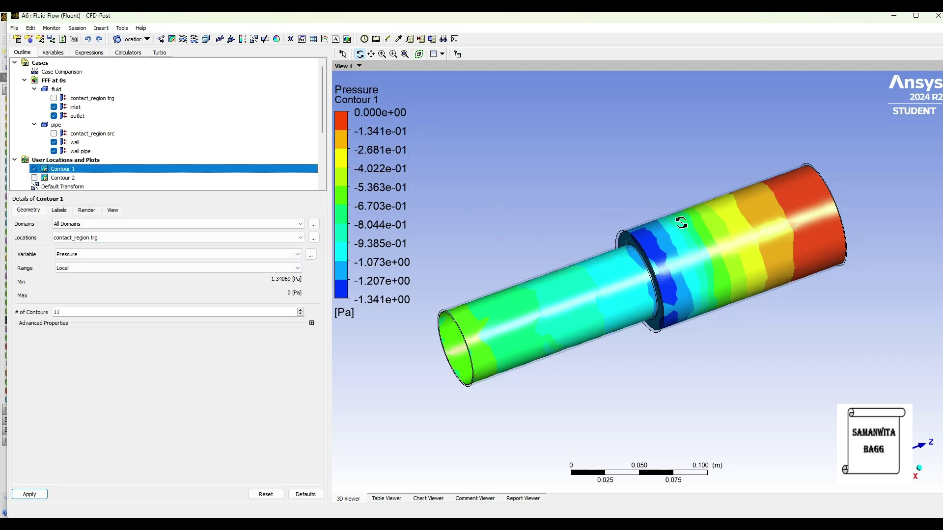
drag(519, 346, 498, 351)
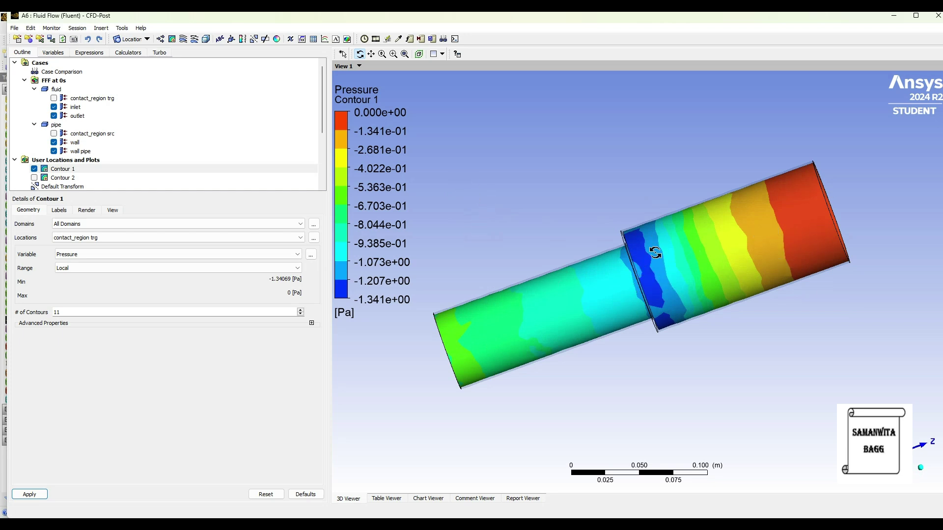
drag(740, 277, 712, 283)
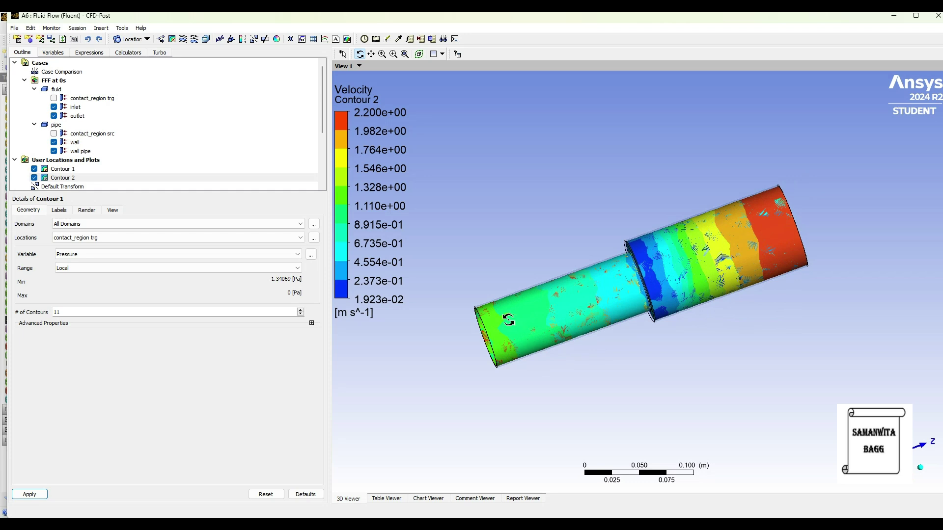
drag(502, 320, 507, 324)
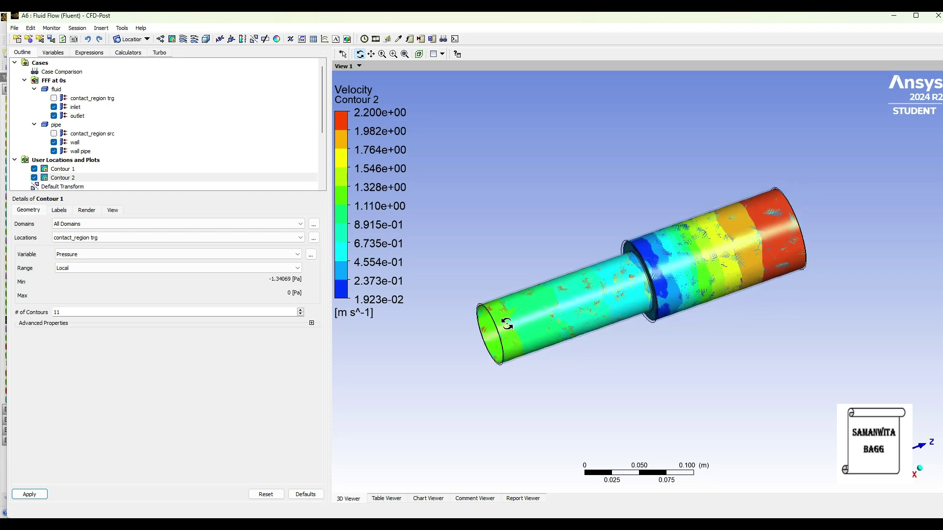